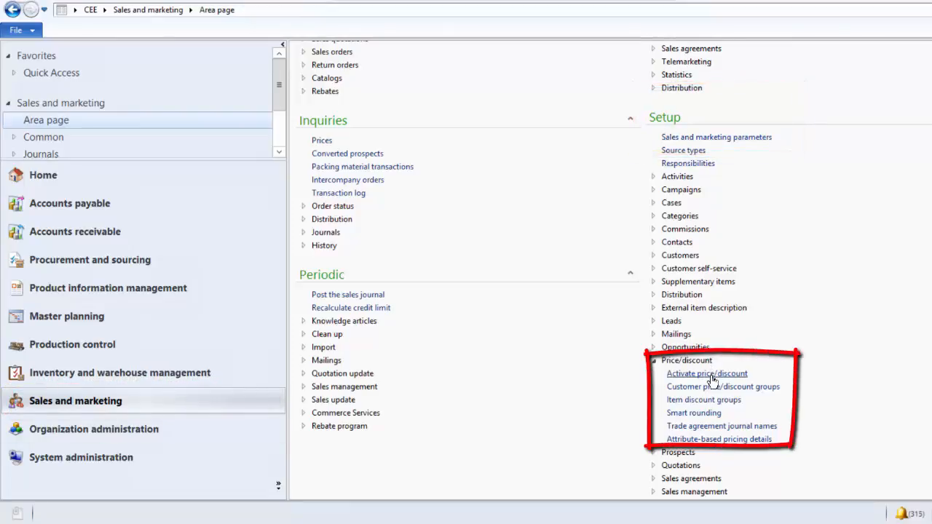
- Review the sales price/discount activation settings for price, line, multiline and total discounts, and close the form
{"action": "left_click", "coordinate": [712, 375]}
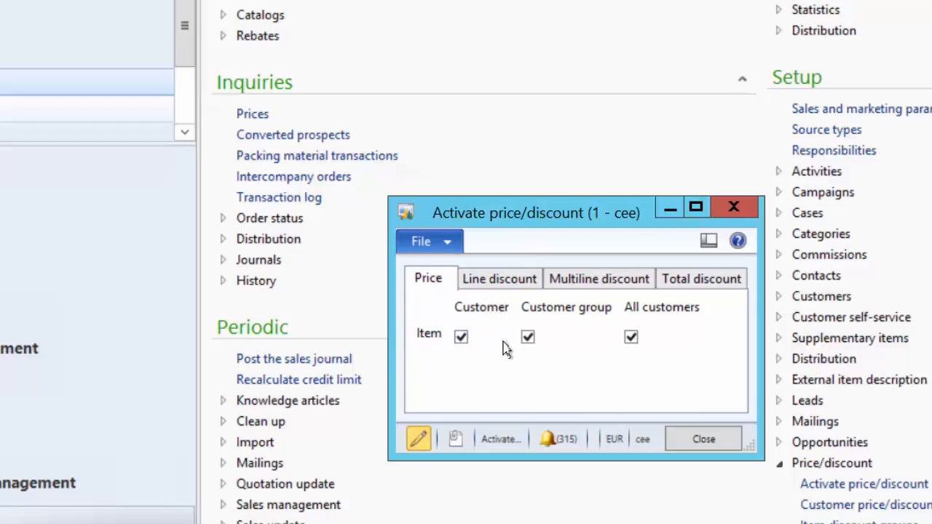
{"action": "left_click", "coordinate": [513, 281]}
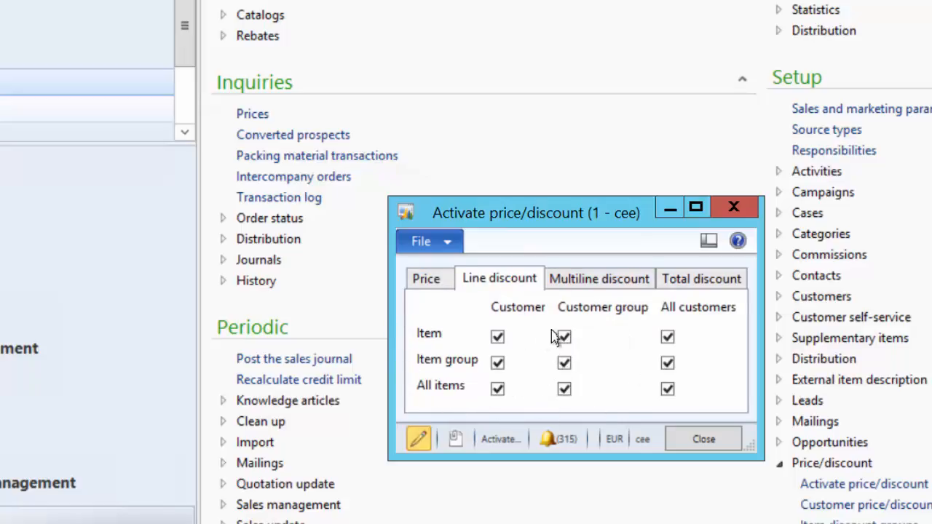
{"action": "left_click", "coordinate": [621, 285]}
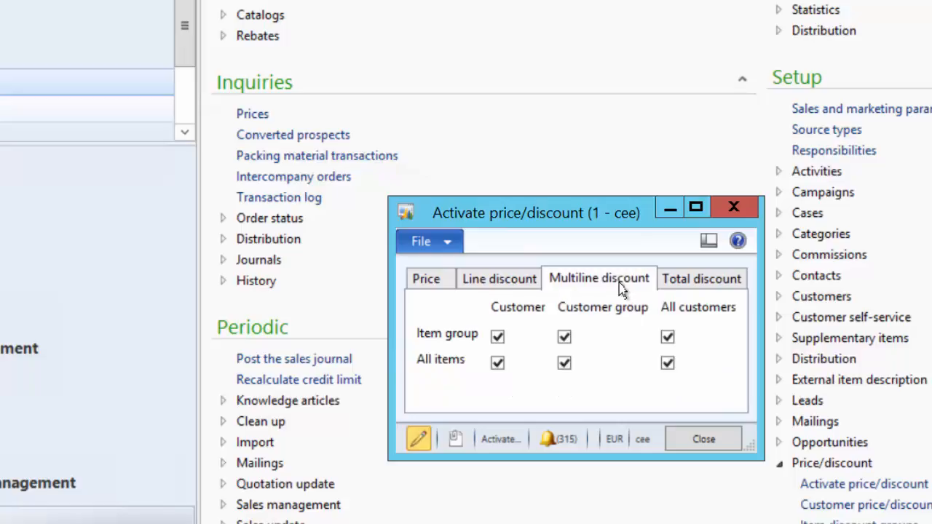
{"action": "left_click", "coordinate": [698, 287]}
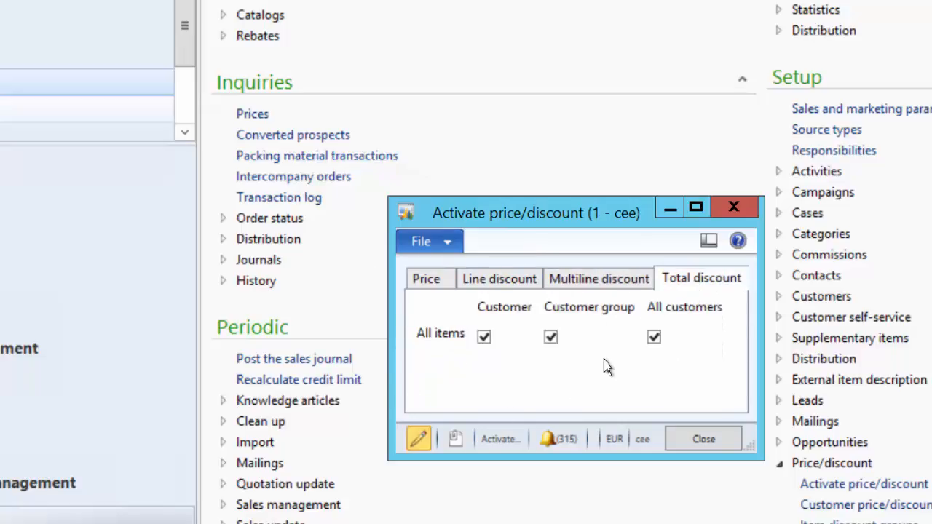
{"action": "left_click", "coordinate": [441, 279]}
{"action": "key", "text": "Escape"}
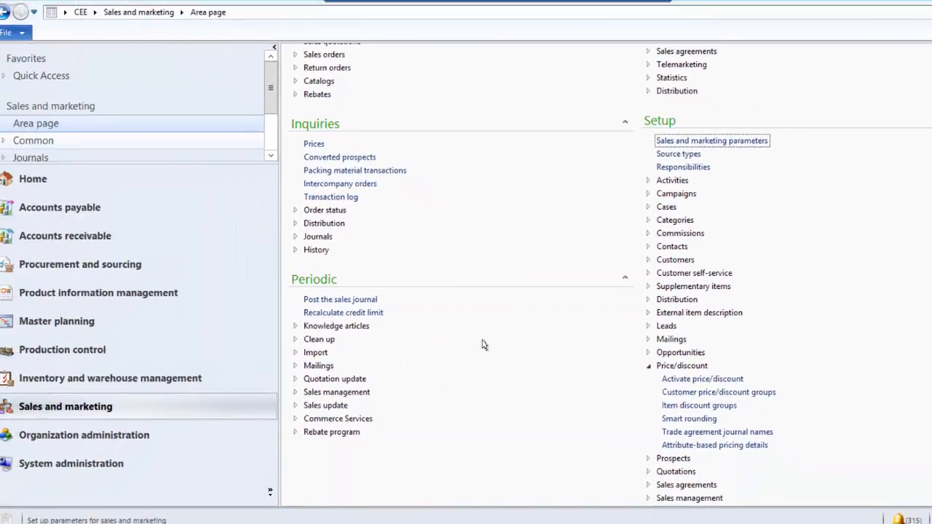
- Review the Procurement and sourcing price/discount activation settings for price, line, multiline and total discounts, and close the form
{"action": "left_click", "coordinate": [118, 269]}
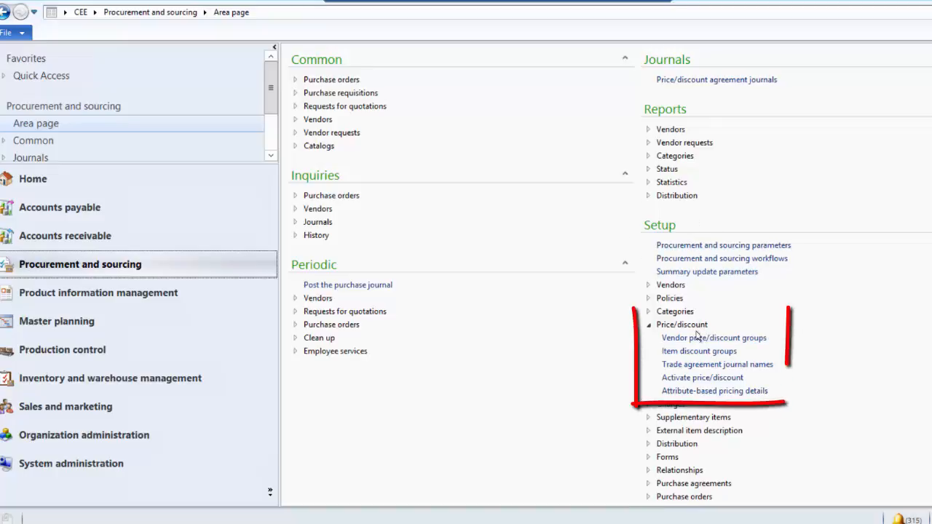
{"action": "left_click", "coordinate": [692, 379]}
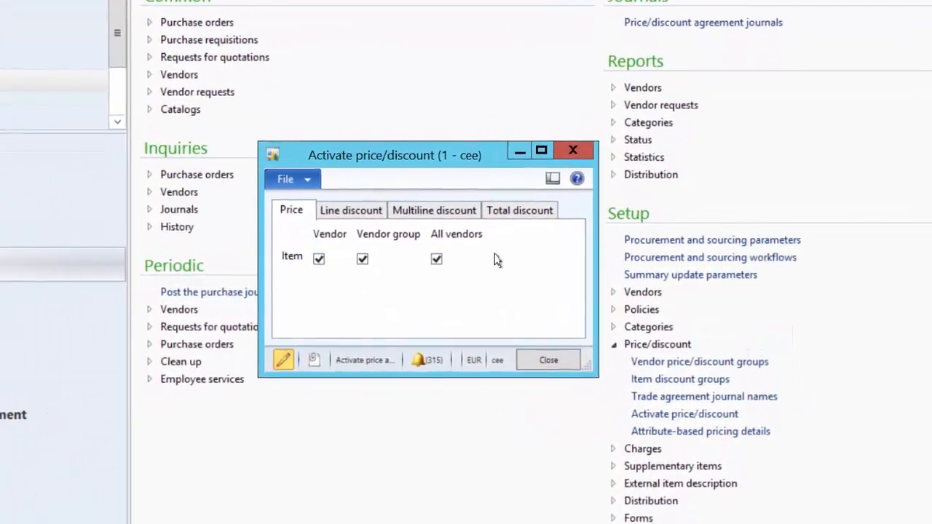
{"action": "left_click", "coordinate": [367, 210]}
{"action": "left_click", "coordinate": [433, 210]}
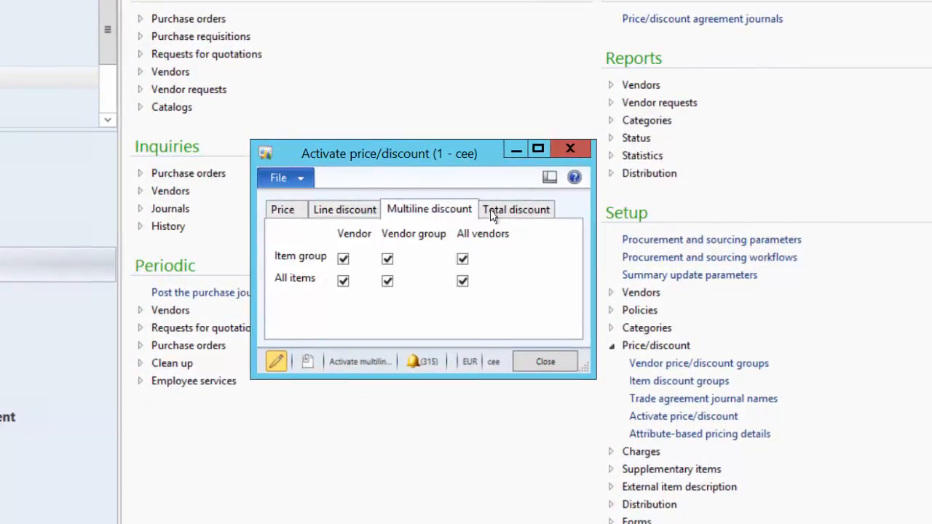
{"action": "left_click", "coordinate": [514, 212]}
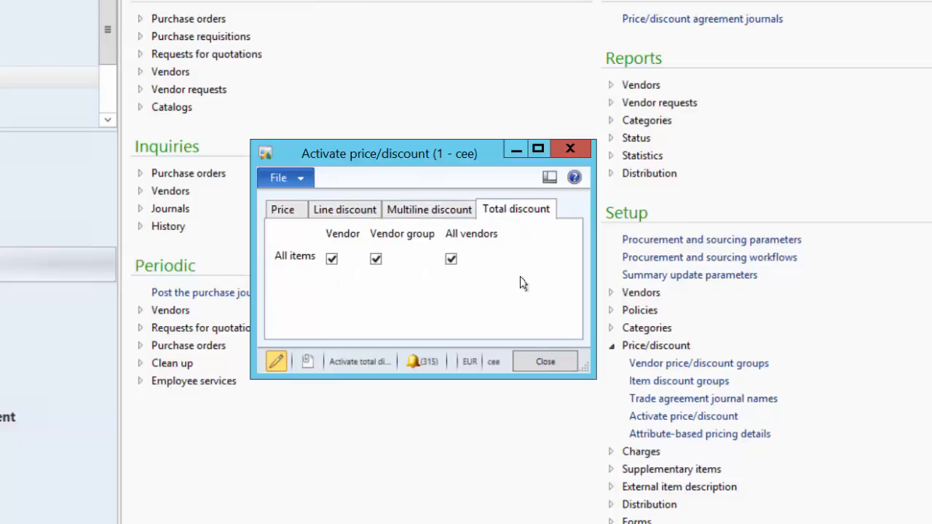
{"action": "left_click", "coordinate": [544, 362]}
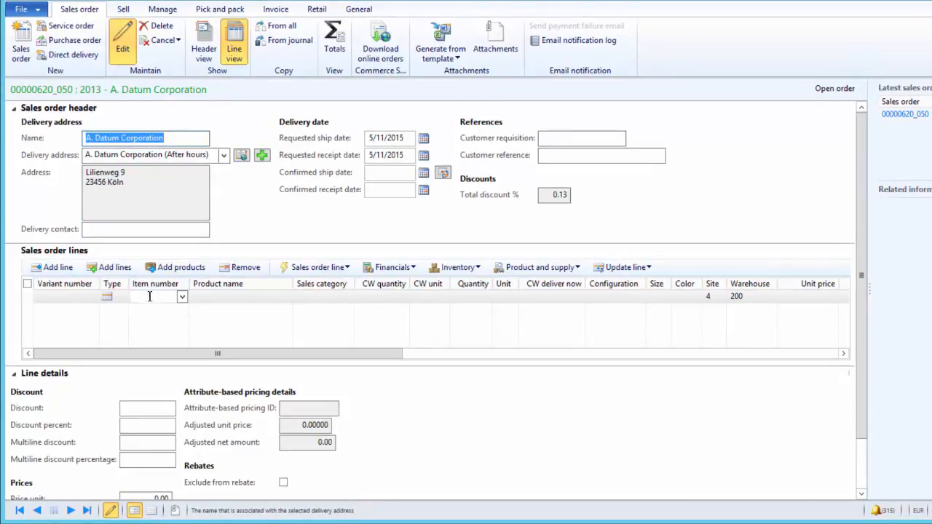
- Enter item R-Bicycle on the first line of the sales order
{"action": "left_click", "coordinate": [152, 297]}
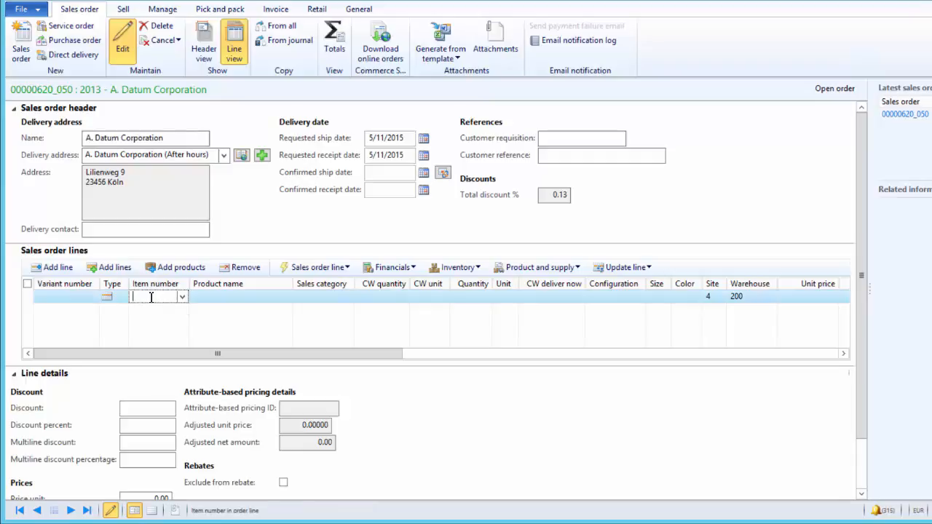
{"action": "type", "text": "R-Bicycle"}
{"action": "key", "text": "Tab"}
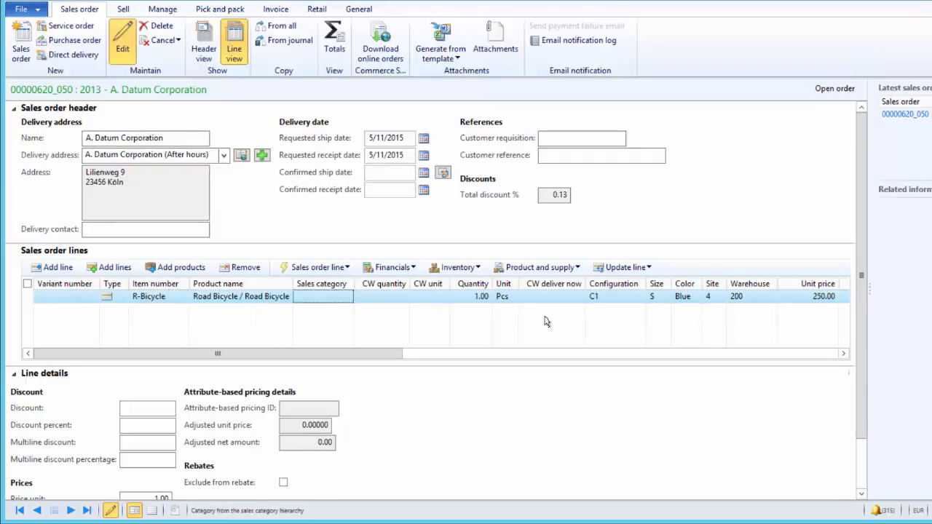
{"action": "key", "text": "Tab"}
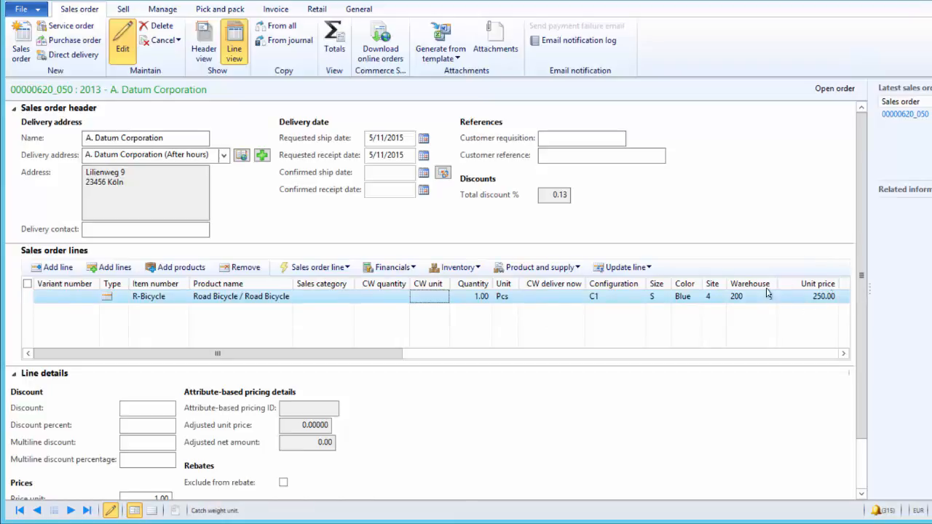
- Check the base sales price of R-Bicycle in its released product details and return to the sales order
{"action": "mouse_move", "coordinate": [397, 523]}
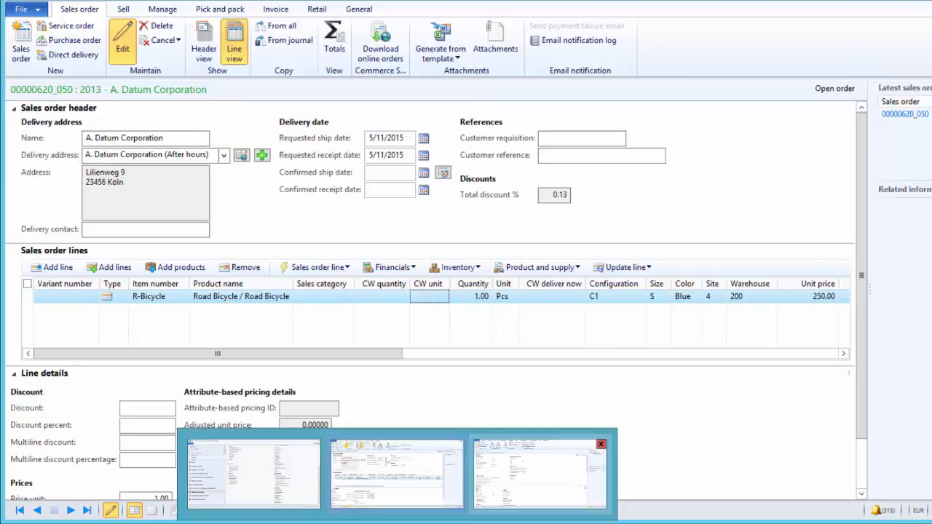
{"action": "left_click", "coordinate": [518, 470]}
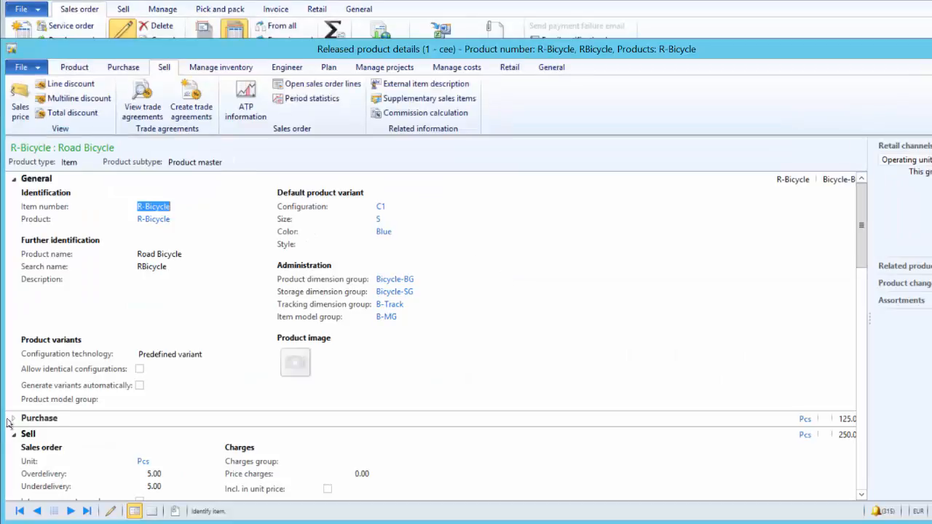
{"action": "scroll", "coordinate": [220, 405], "scroll_direction": "down", "scroll_amount": 5}
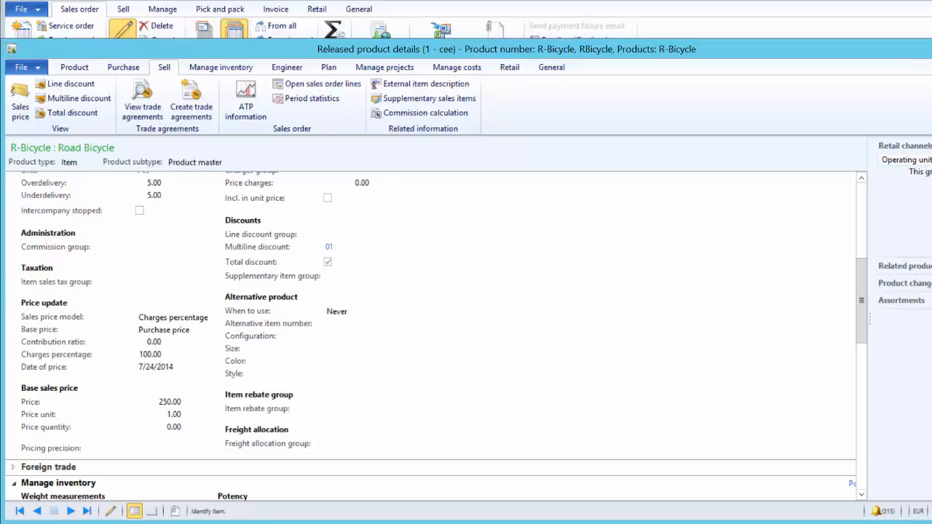
{"action": "key", "text": "Escape"}
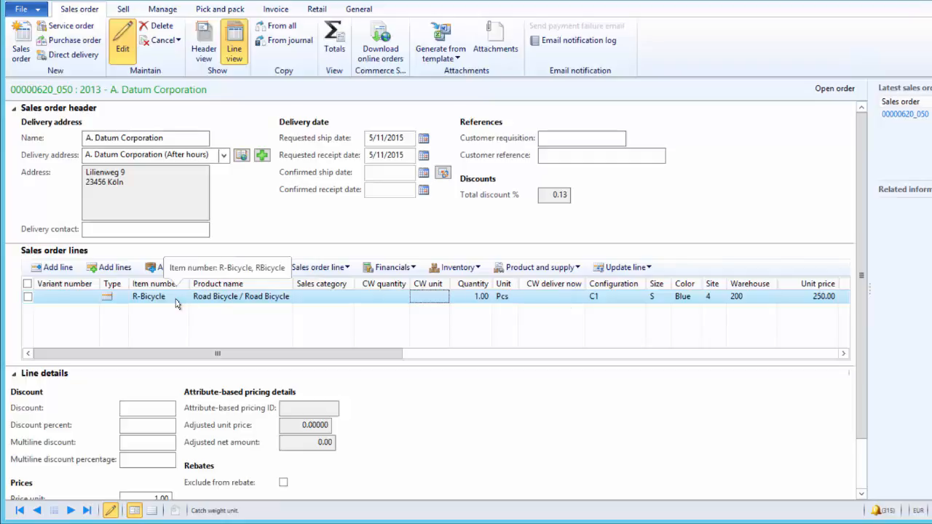
- Create a trade agreement journal from the sales order using the Pric price adjustment journal name
{"action": "left_click", "coordinate": [357, 9]}
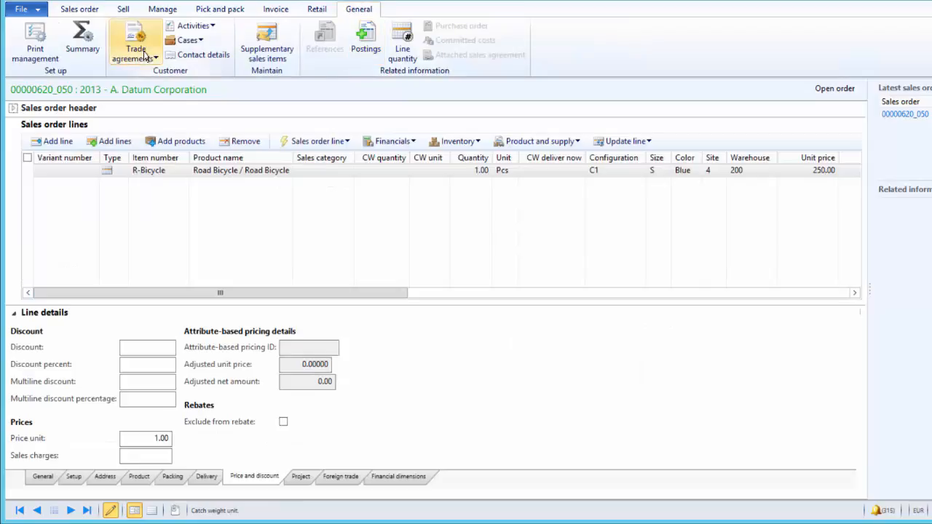
{"action": "left_click", "coordinate": [145, 57]}
{"action": "left_click", "coordinate": [176, 148]}
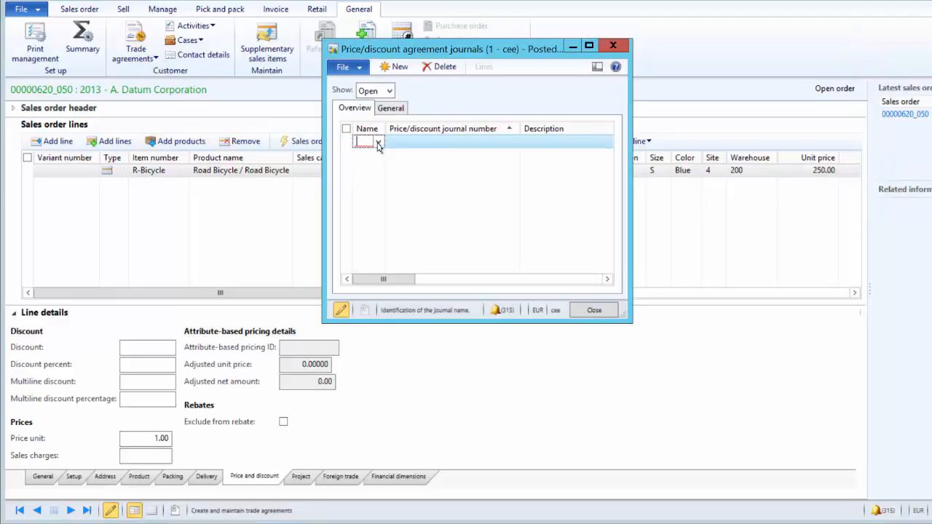
{"action": "left_click", "coordinate": [377, 143]}
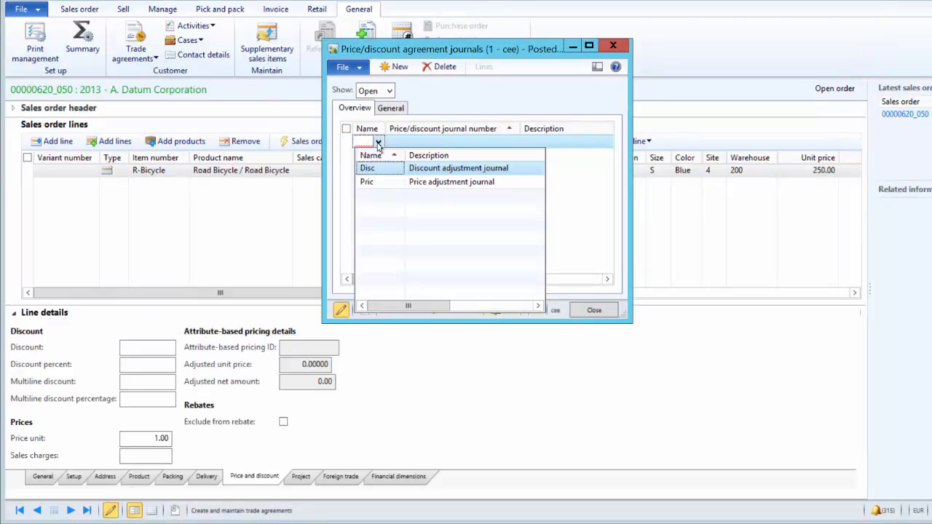
{"action": "left_click", "coordinate": [374, 187]}
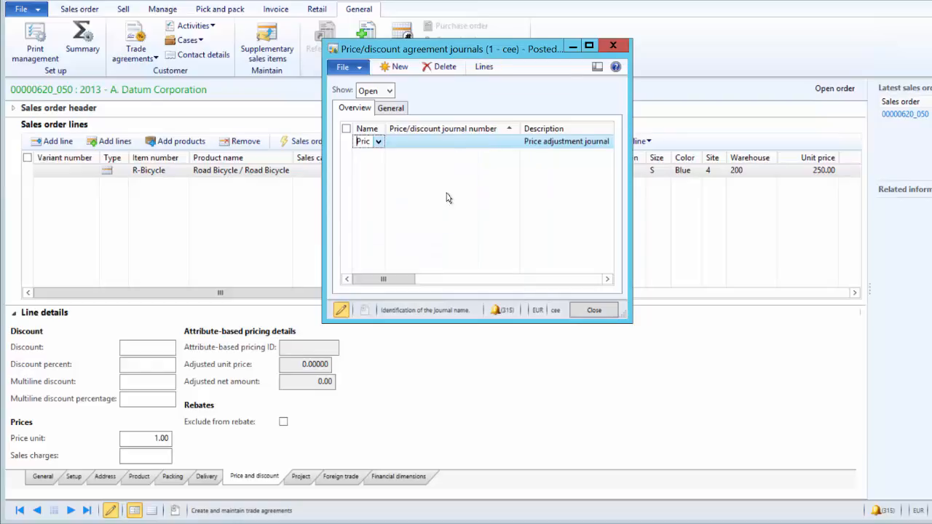
- Open the journal's lines and set the relation of the first line to Price (sales)
{"action": "left_click", "coordinate": [484, 71]}
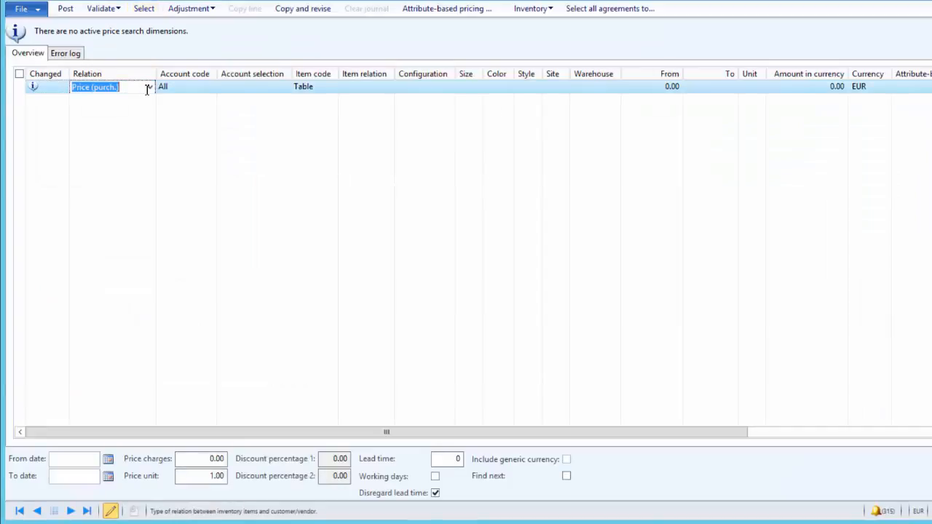
{"action": "left_click", "coordinate": [148, 87]}
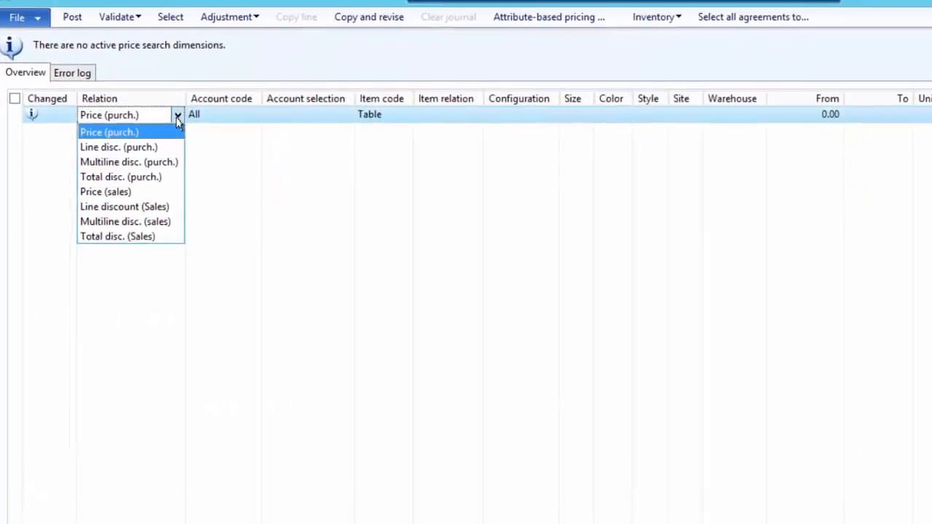
{"action": "left_click", "coordinate": [145, 209]}
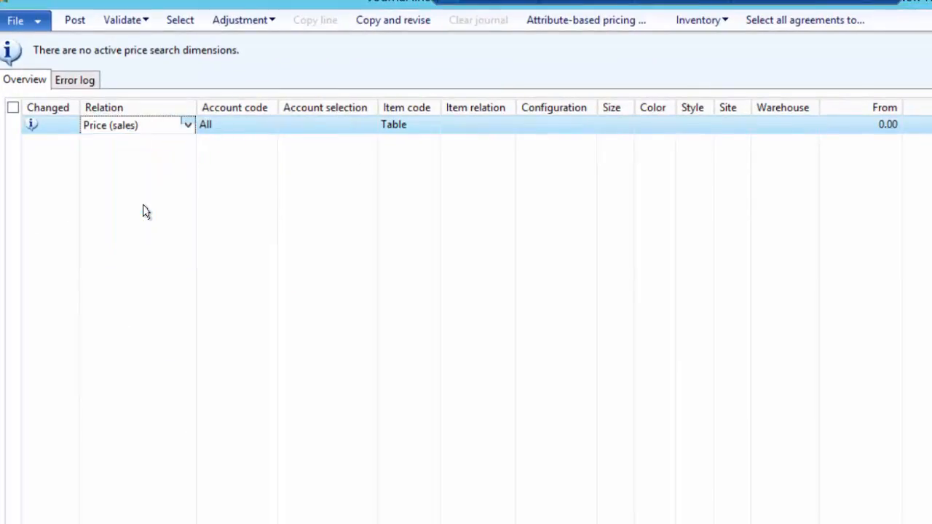
- Set the line's account code to Table and enter the customer's account number as the account selection
{"action": "left_click", "coordinate": [271, 127]}
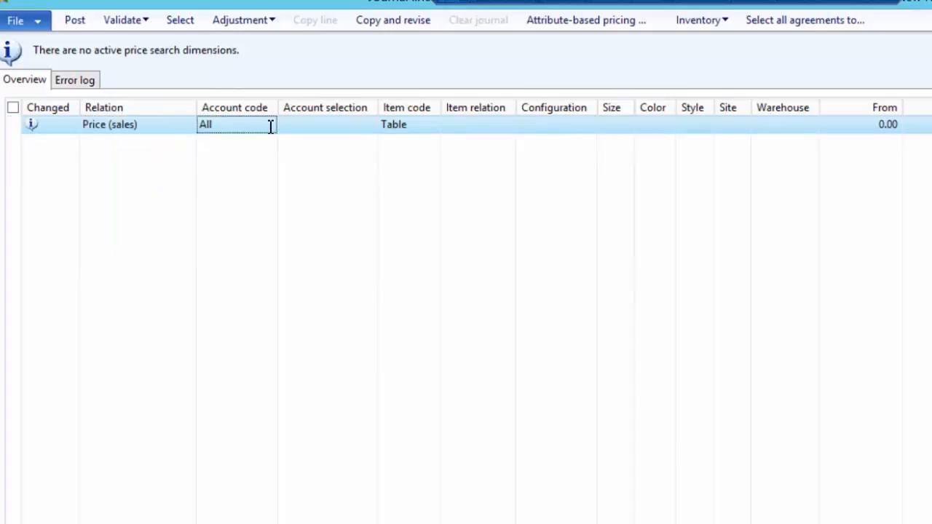
{"action": "left_click", "coordinate": [269, 125]}
{"action": "left_click", "coordinate": [257, 150]}
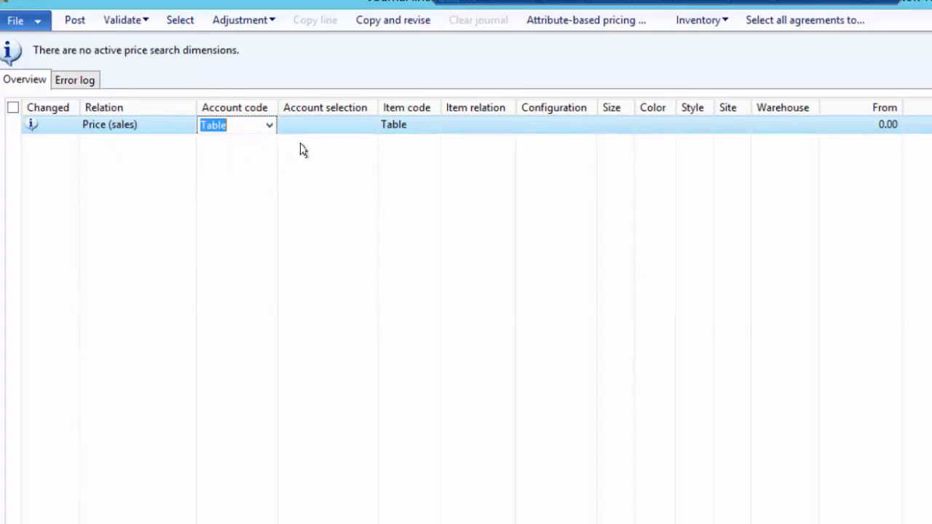
{"action": "left_click", "coordinate": [354, 129]}
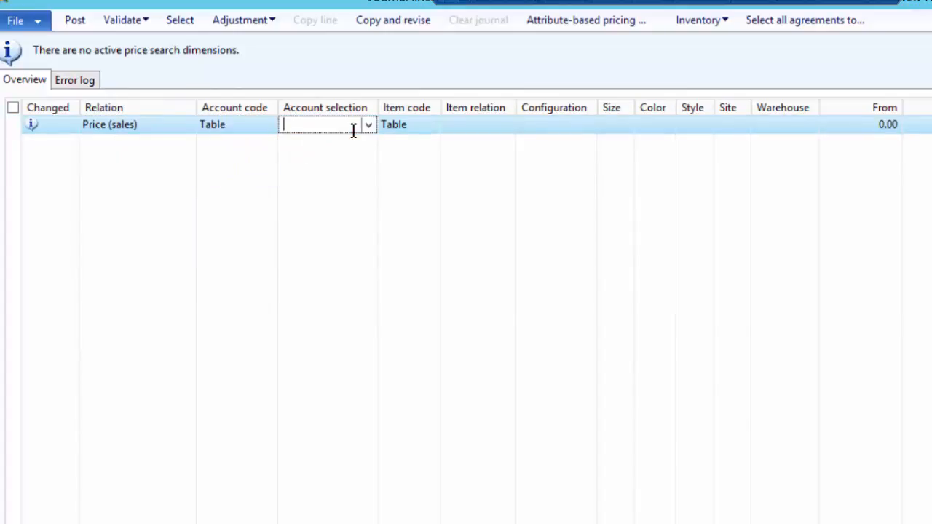
{"action": "type", "text": "2013"}
{"action": "key", "text": "Tab"}
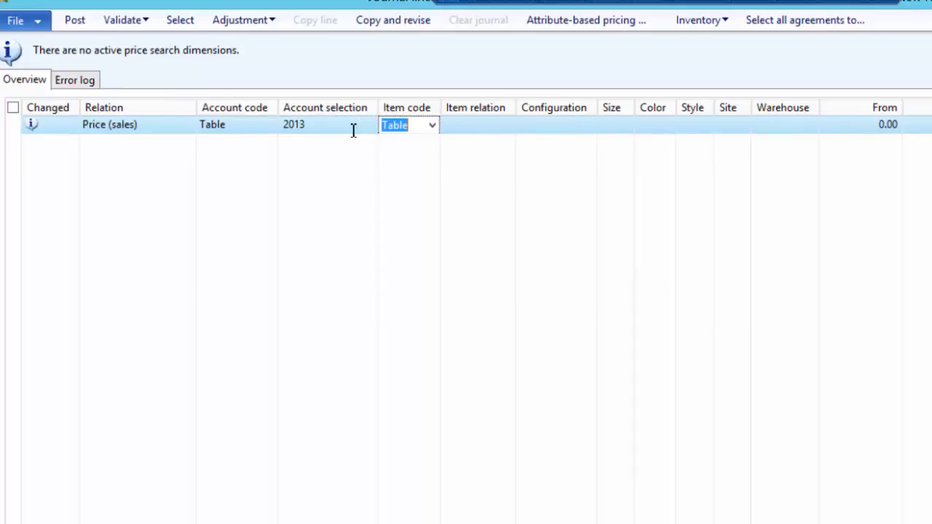
- Set the line's item relation to R-Bicycle with configuration C1, size S and color Blue
{"action": "left_click", "coordinate": [480, 126]}
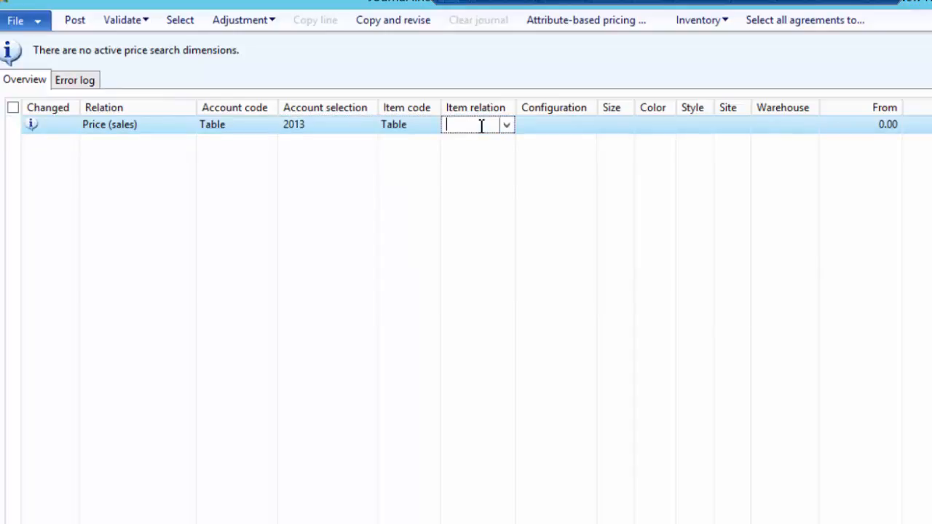
{"action": "type", "text": "R-Bicycle"}
{"action": "key", "text": "Tab"}
{"action": "type", "text": "C1"}
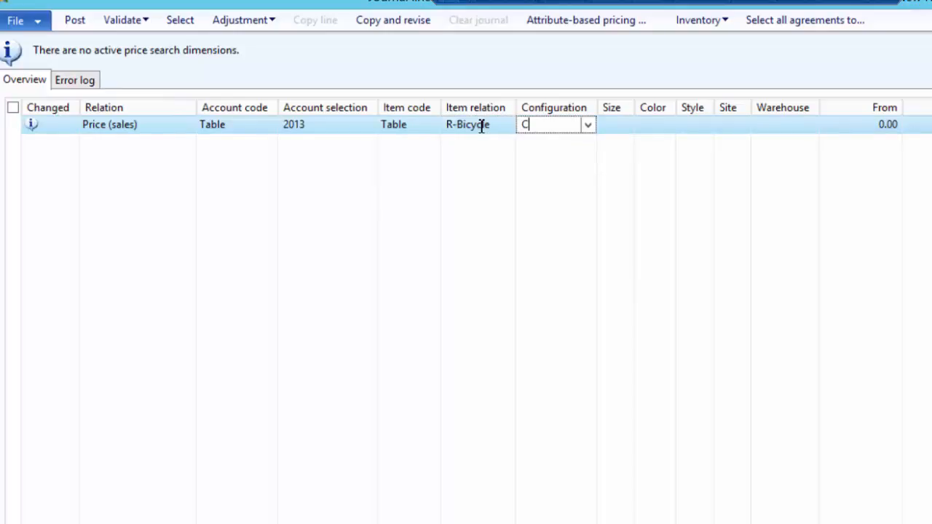
{"action": "key", "text": "Tab"}
{"action": "type", "text": "S"}
{"action": "key", "text": "Tab"}
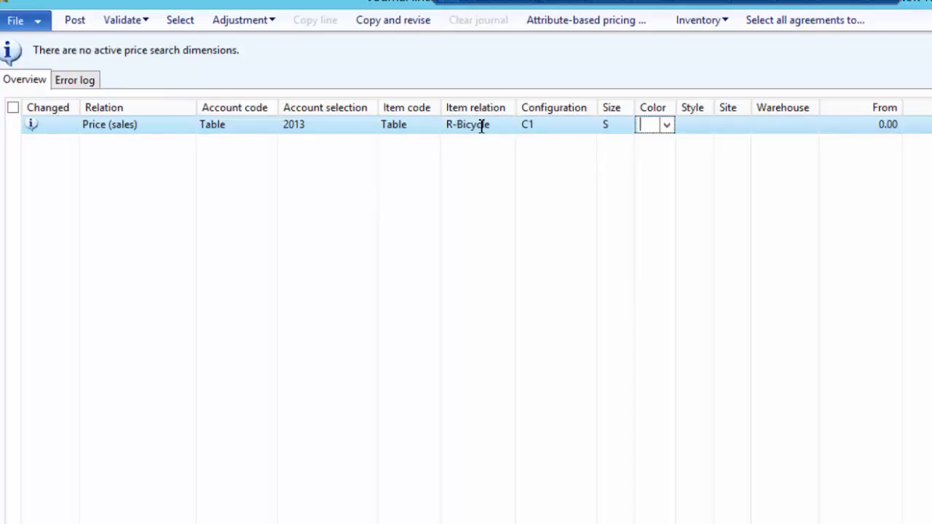
{"action": "type", "text": "Blue"}
{"action": "key", "text": "Tab"}
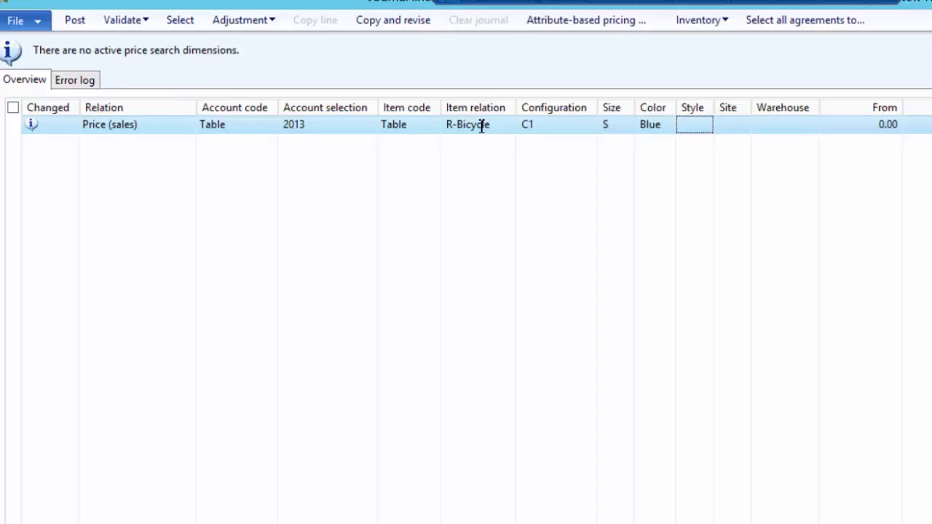
- Set the agreement line's site to 4 and warehouse to 200
{"action": "left_click", "coordinate": [737, 125]}
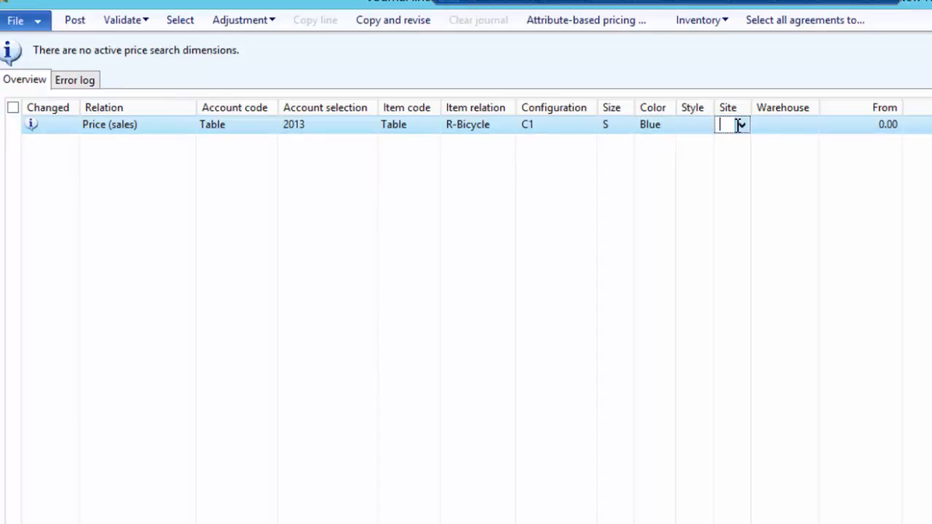
{"action": "type", "text": "4"}
{"action": "key", "text": "Tab"}
{"action": "type", "text": "200"}
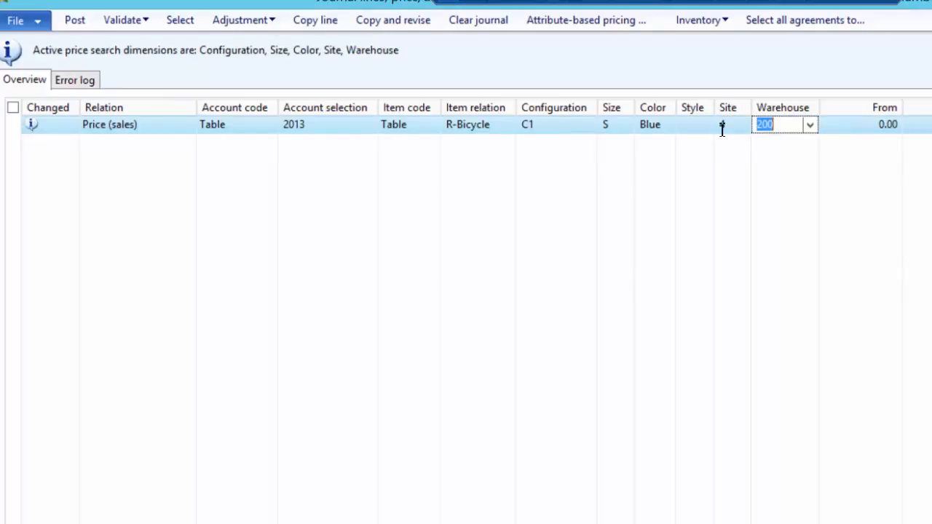
{"action": "left_click", "coordinate": [788, 126]}
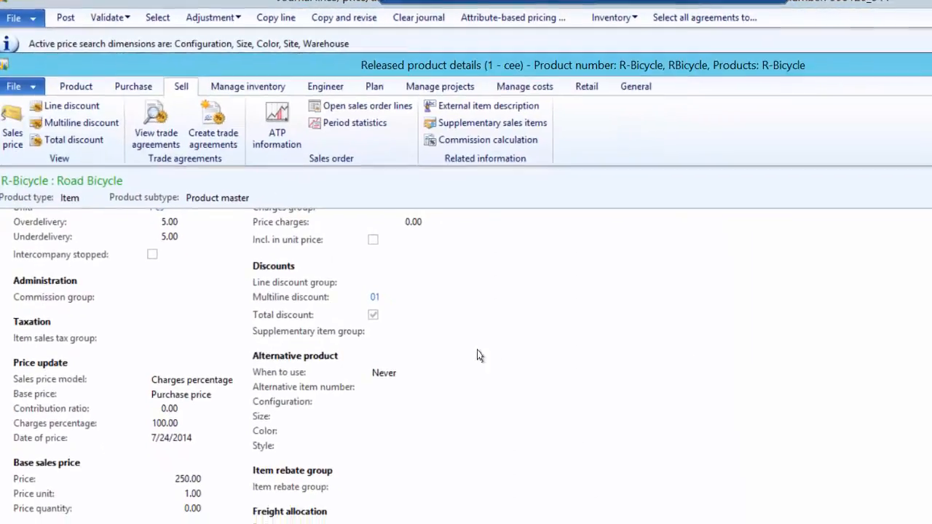
- Check which storage dimensions of R-Bicycle's storage dimension group are enabled for sales prices, and return to the journal lines
{"action": "scroll", "coordinate": [278, 398], "scroll_direction": "up", "scroll_amount": 5}
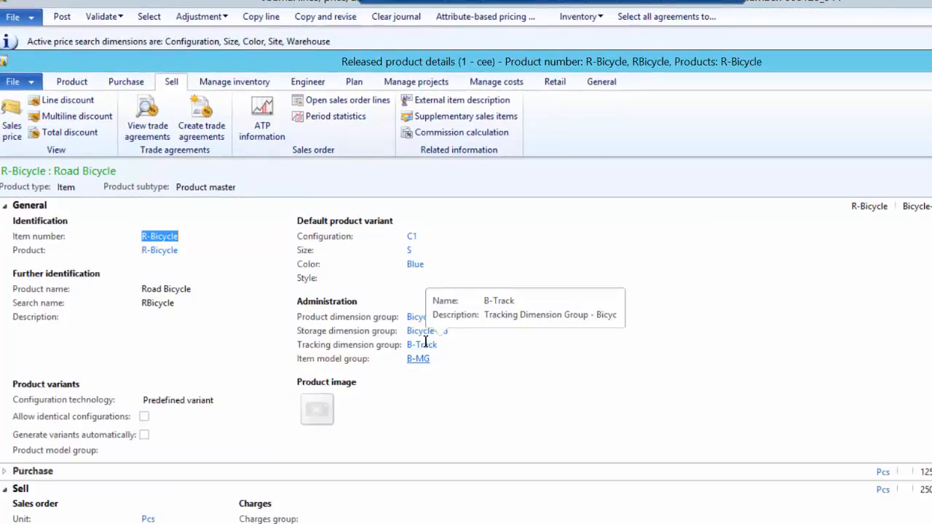
{"action": "left_click", "coordinate": [428, 331]}
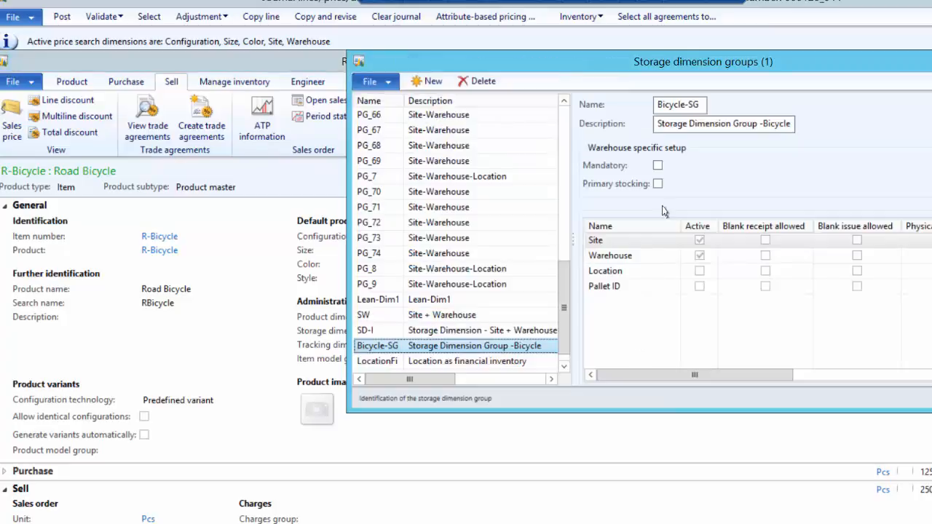
{"action": "left_click_drag", "start_coordinate": [645, 61], "coordinate": [554, 77]}
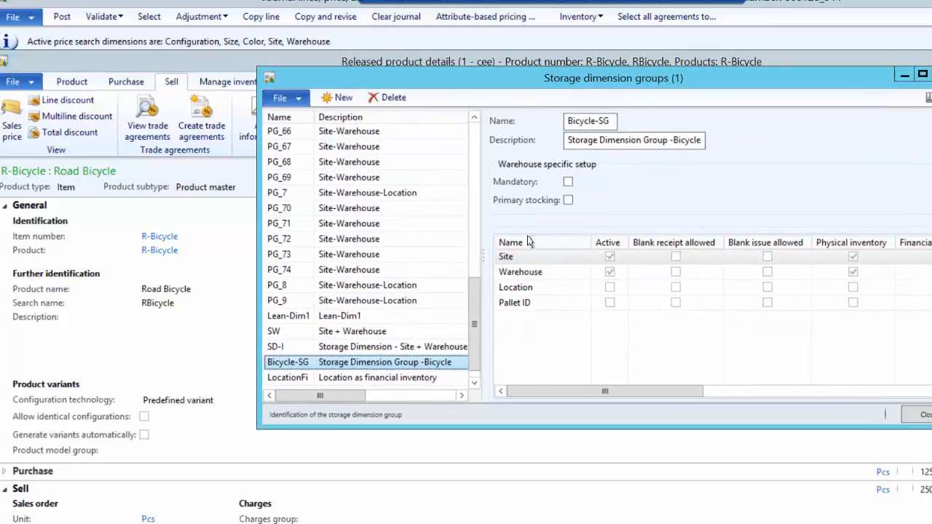
{"action": "left_click", "coordinate": [547, 274]}
{"action": "left_click_drag", "start_coordinate": [563, 394], "coordinate": [852, 392]}
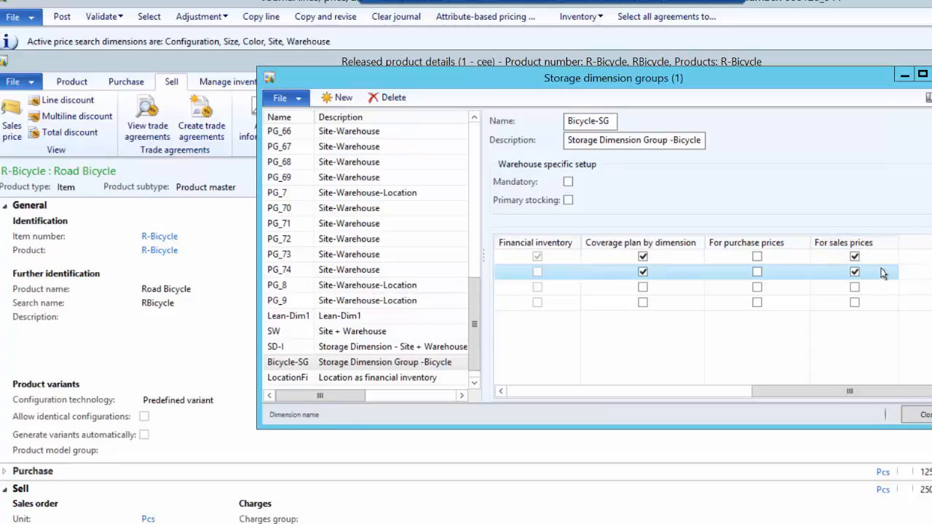
{"action": "left_click", "coordinate": [923, 416]}
{"action": "key", "text": "Escape"}
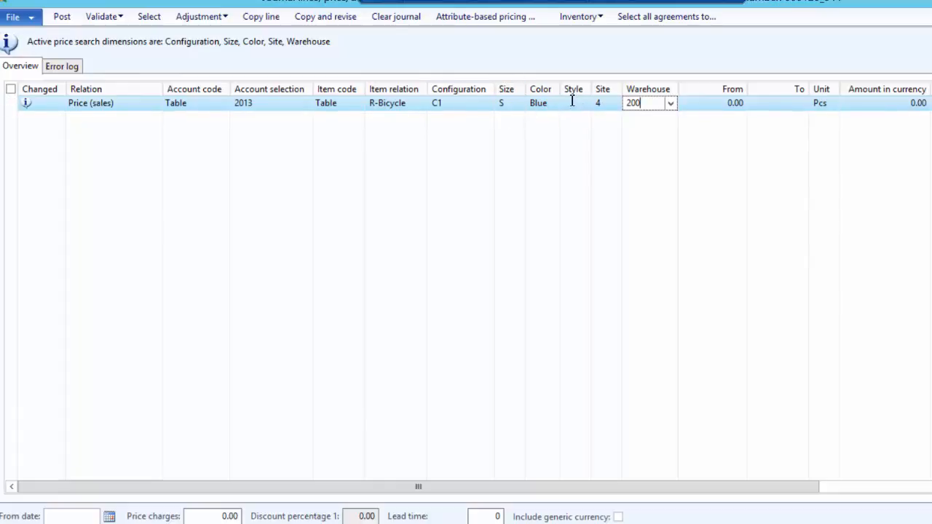
- Set the agreement line's quantity range from 100 to 500 and its amount in currency to 200
{"action": "left_click", "coordinate": [703, 102]}
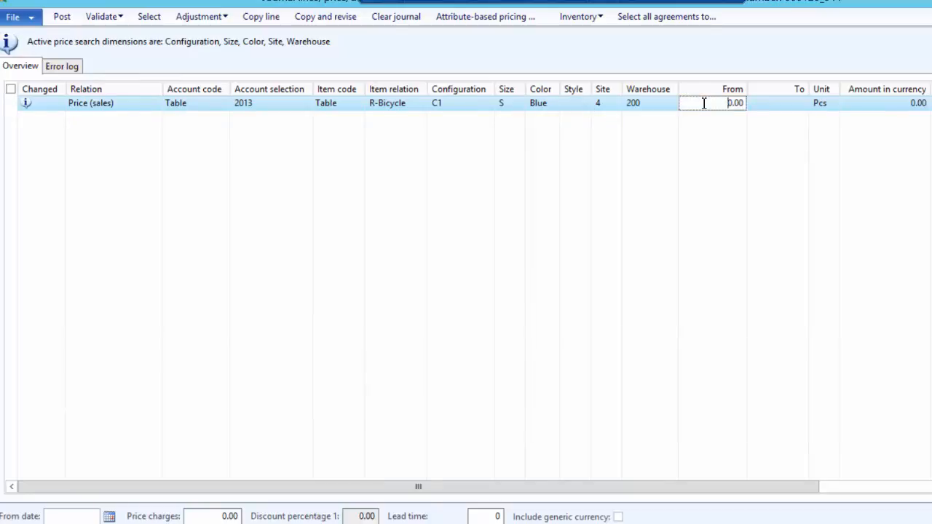
{"action": "left_click_drag", "start_coordinate": [717, 103], "coordinate": [780, 103]}
{"action": "type", "text": "100"}
{"action": "key", "text": "Tab"}
{"action": "type", "text": "500"}
{"action": "key", "text": "Tab"}
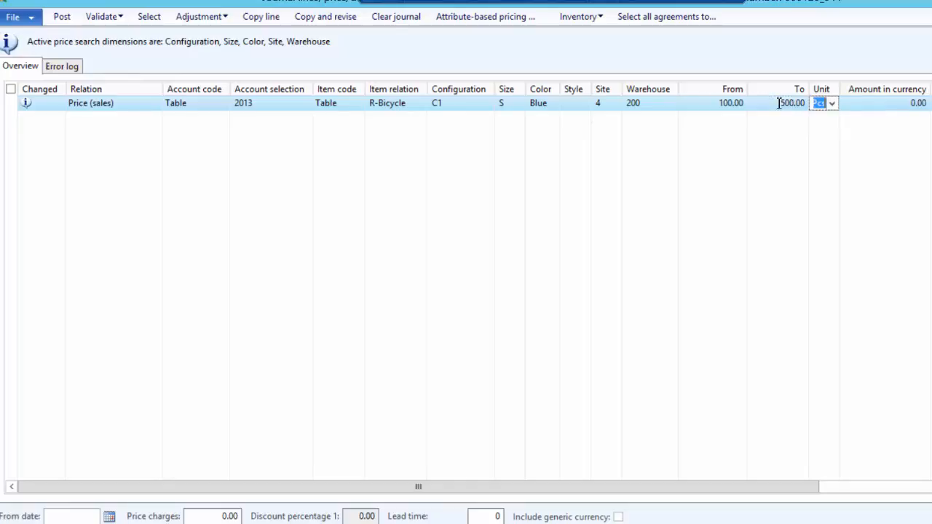
{"action": "key", "text": "Tab"}
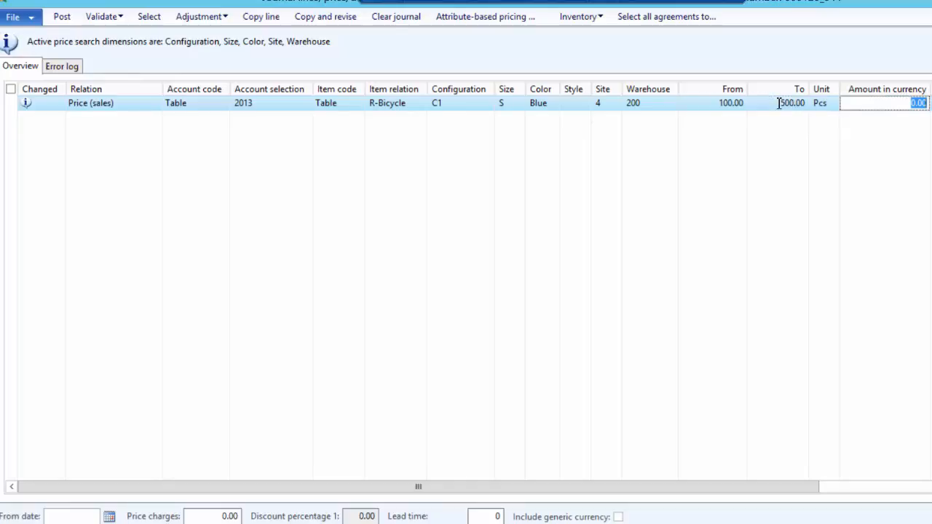
{"action": "type", "text": "20"}
{"action": "left_click", "coordinate": [721, 217]}
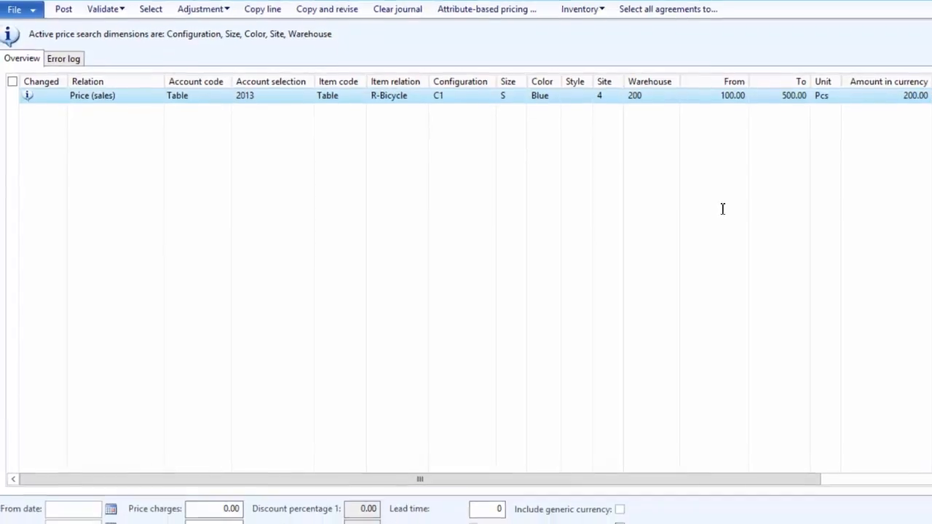
- Set the agreement line's validity from 5/11/2015 to 5/15/2015
{"action": "left_click", "coordinate": [74, 478]}
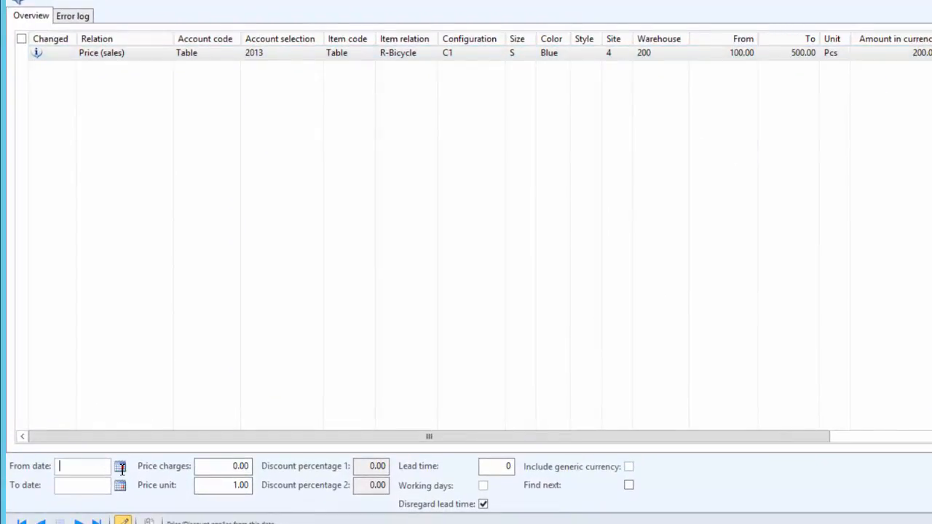
{"action": "left_click", "coordinate": [120, 471]}
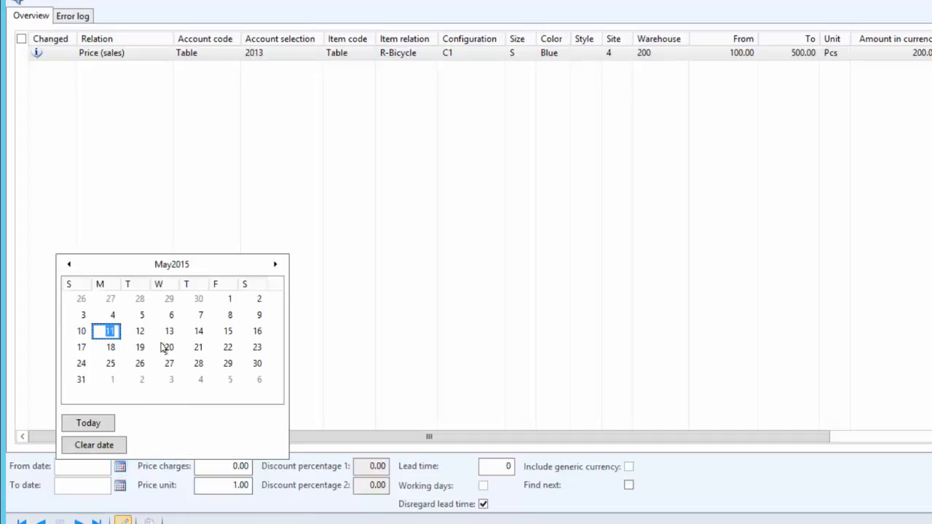
{"action": "left_click", "coordinate": [111, 332]}
{"action": "left_click", "coordinate": [121, 485]}
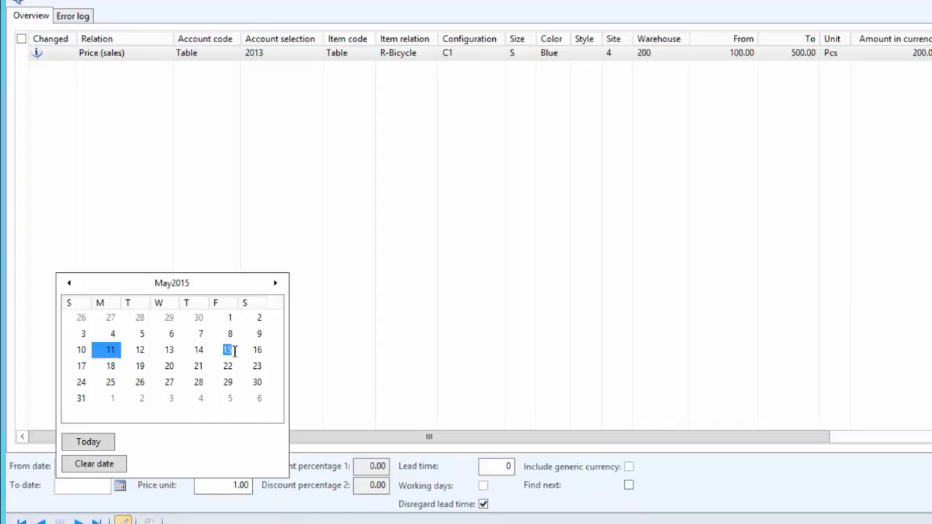
{"action": "left_click", "coordinate": [233, 350]}
{"action": "left_click", "coordinate": [221, 489]}
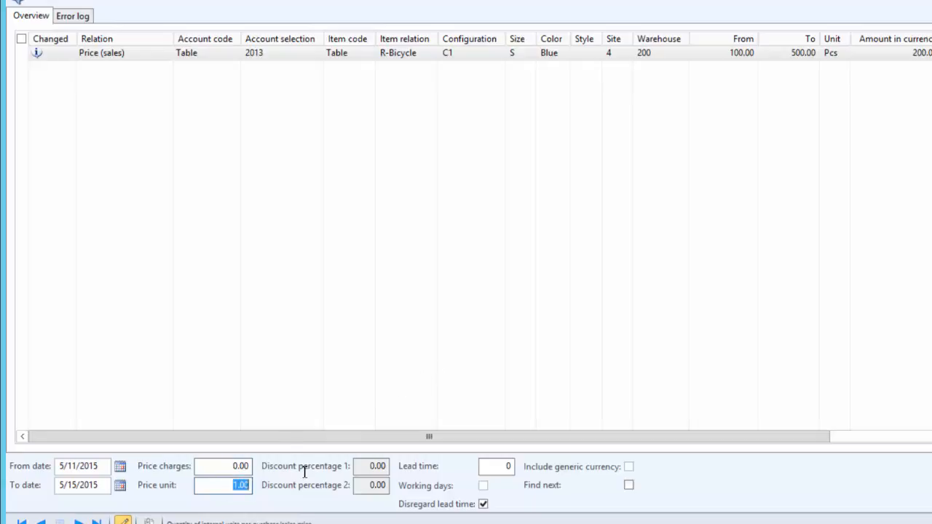
{"action": "type", "text": "2"}
{"action": "key", "text": "Tab"}
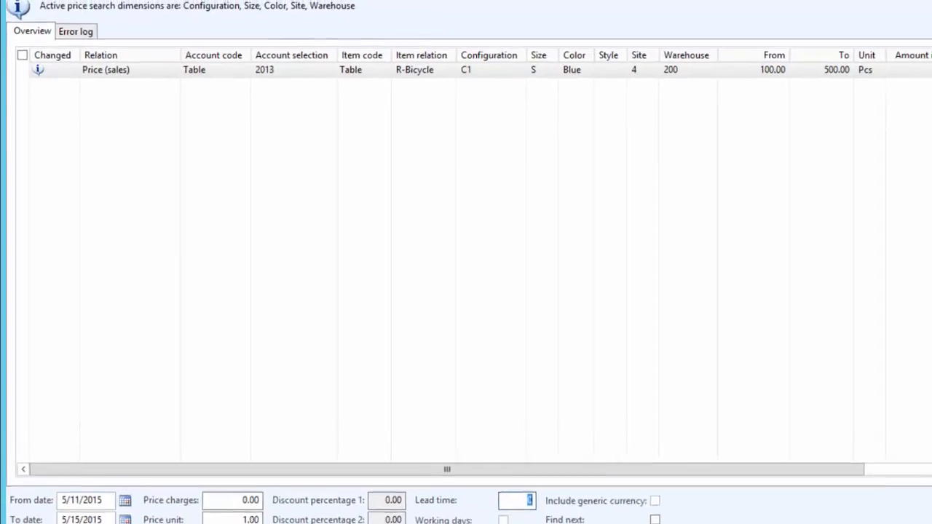
- Validate the trade agreement journal containing the R-Bicycle price line
{"action": "left_click", "coordinate": [327, 110]}
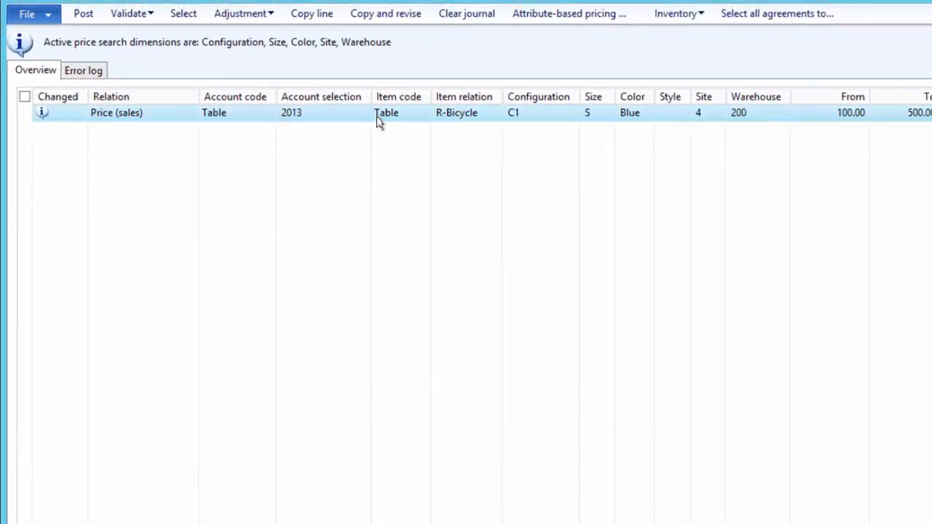
{"action": "left_click", "coordinate": [135, 15]}
{"action": "left_click", "coordinate": [165, 34]}
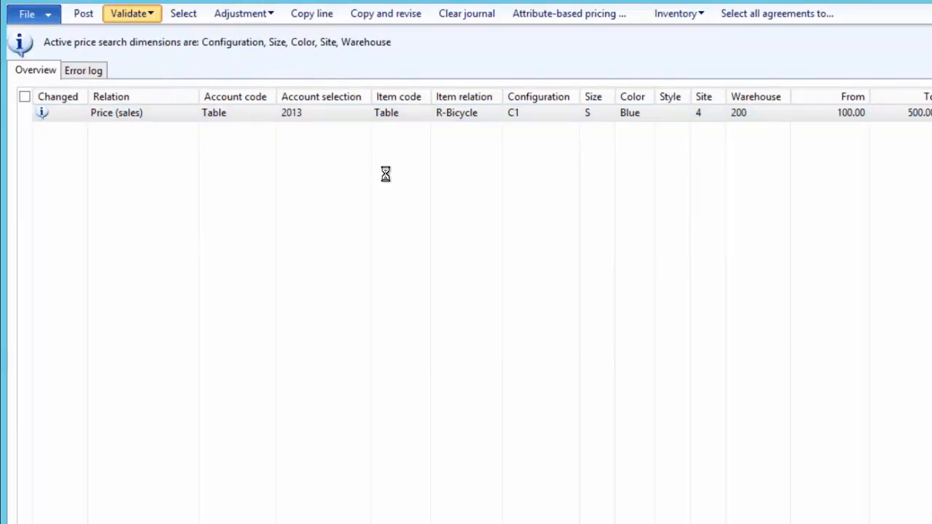
{"action": "left_click", "coordinate": [750, 300]}
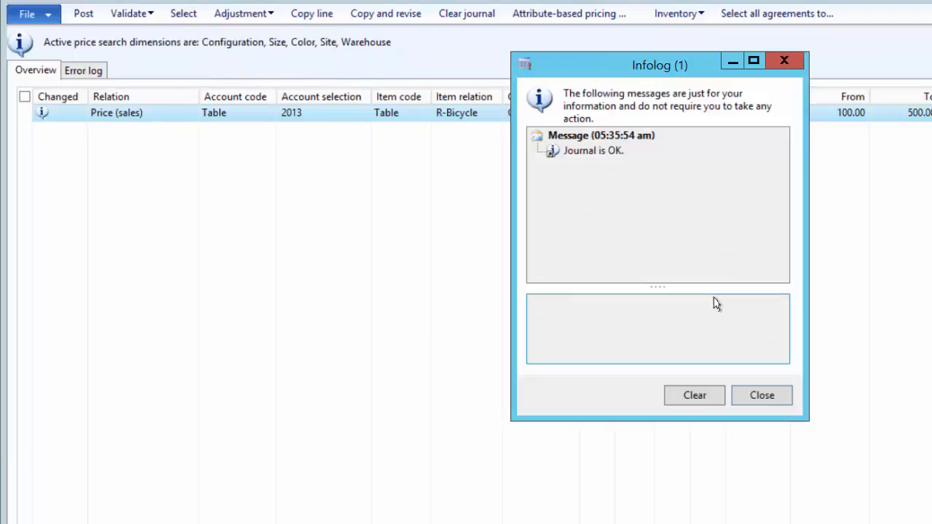
{"action": "left_click", "coordinate": [772, 397]}
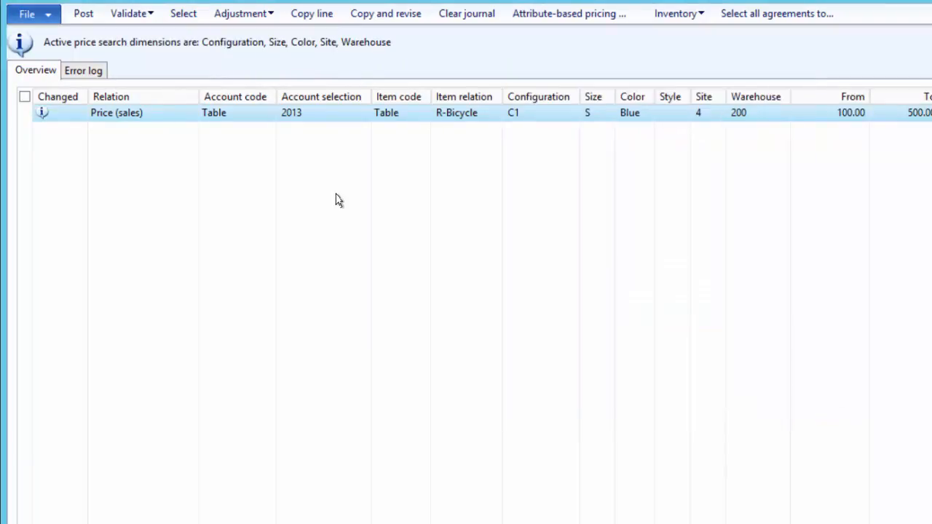
- Post the validated trade agreement journal
{"action": "left_click", "coordinate": [89, 16]}
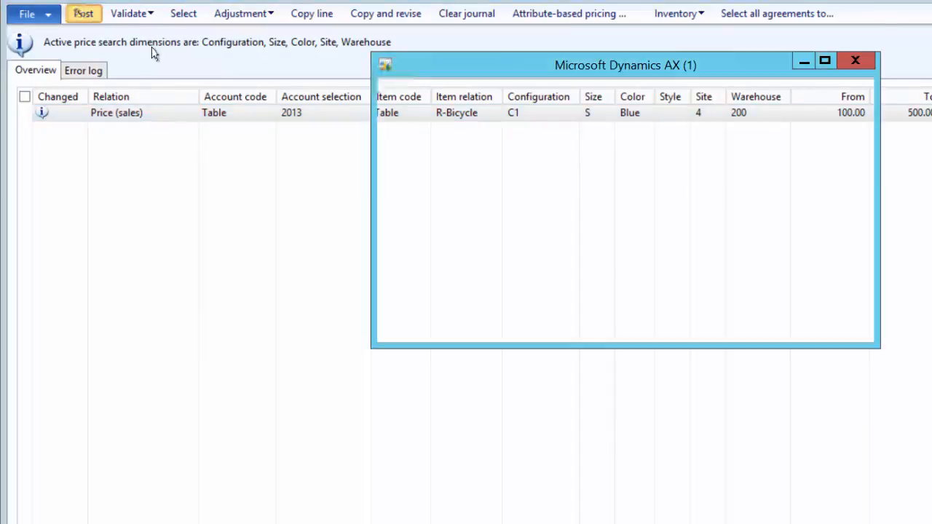
{"action": "left_click", "coordinate": [765, 297]}
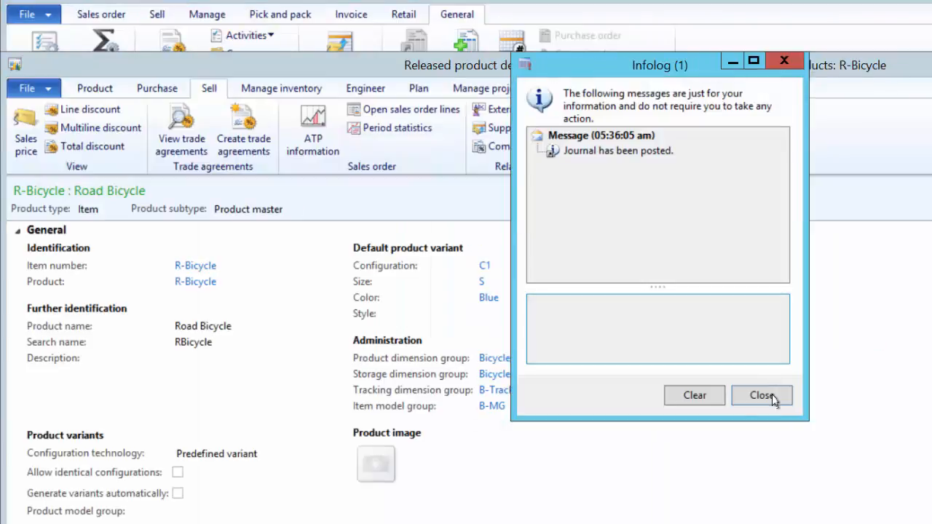
{"action": "left_click", "coordinate": [762, 395]}
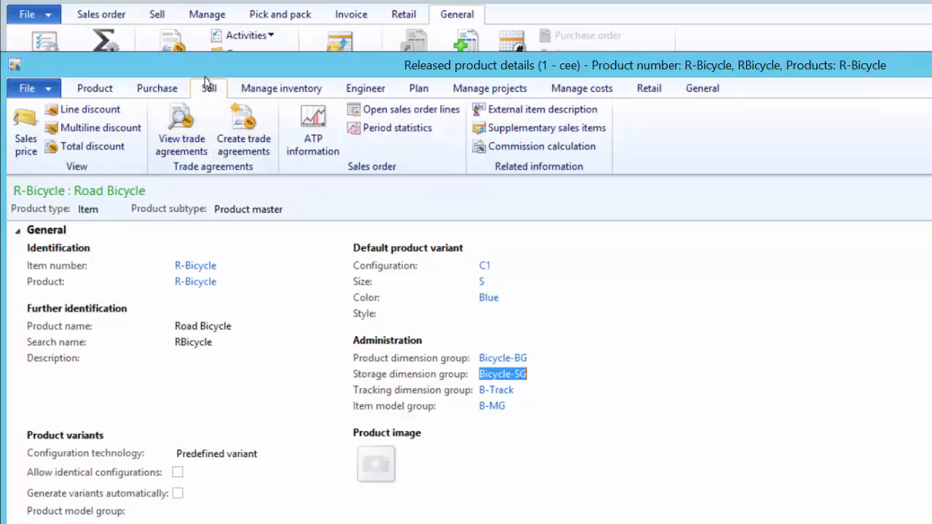
- Review the sales trade agreements of the R-Bicycle product and return to the sales order
{"action": "left_click", "coordinate": [179, 150]}
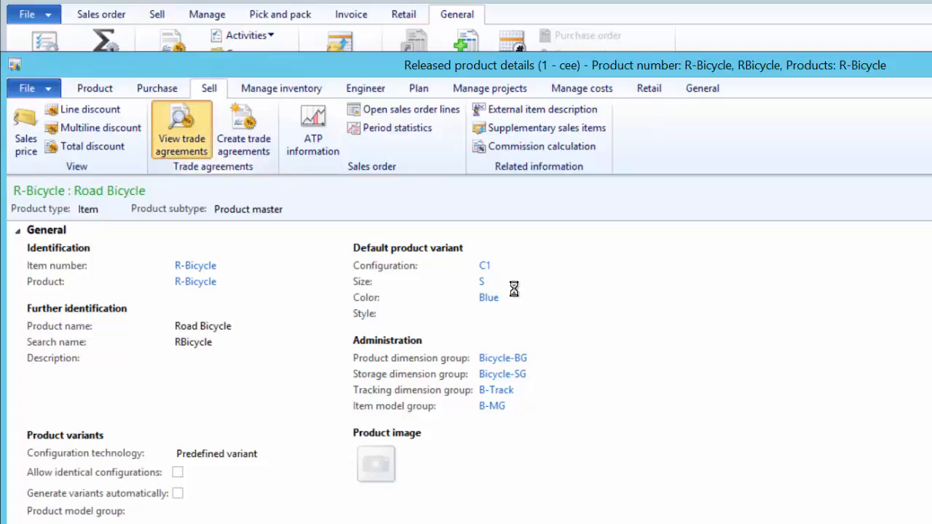
{"action": "left_click_drag", "start_coordinate": [716, 65], "coordinate": [568, 105]}
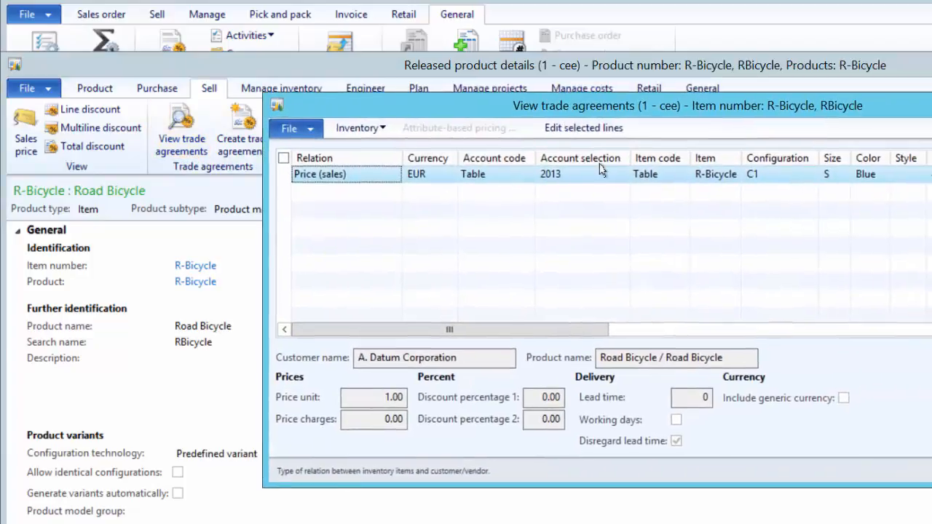
{"action": "key", "text": "Escape"}
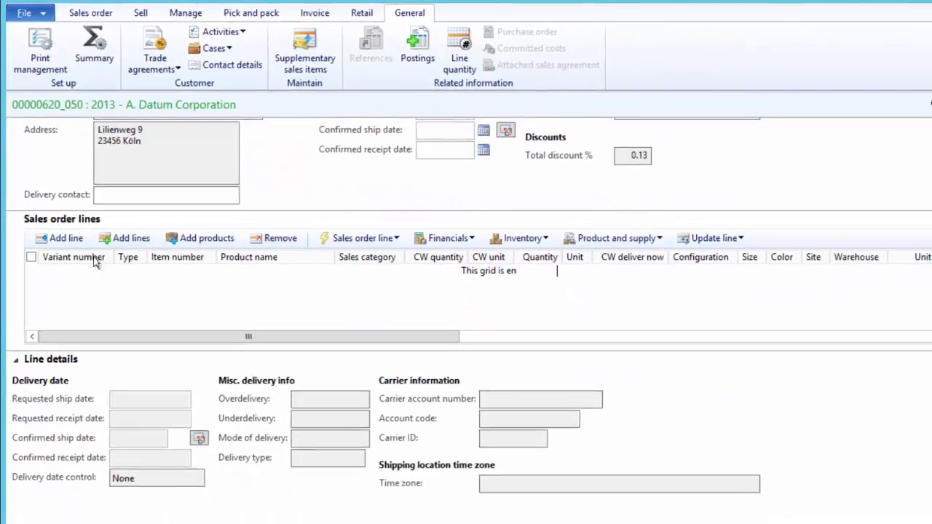
- Add a sales order line for item R-Bicycle with a quantity of 100
{"action": "left_click", "coordinate": [59, 227]}
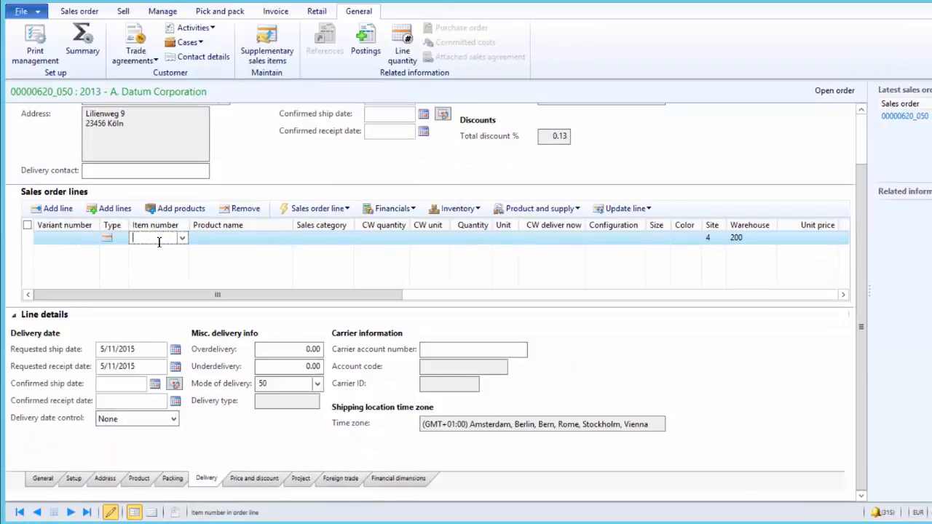
{"action": "type", "text": "R-Bicycle"}
{"action": "key", "text": "Tab"}
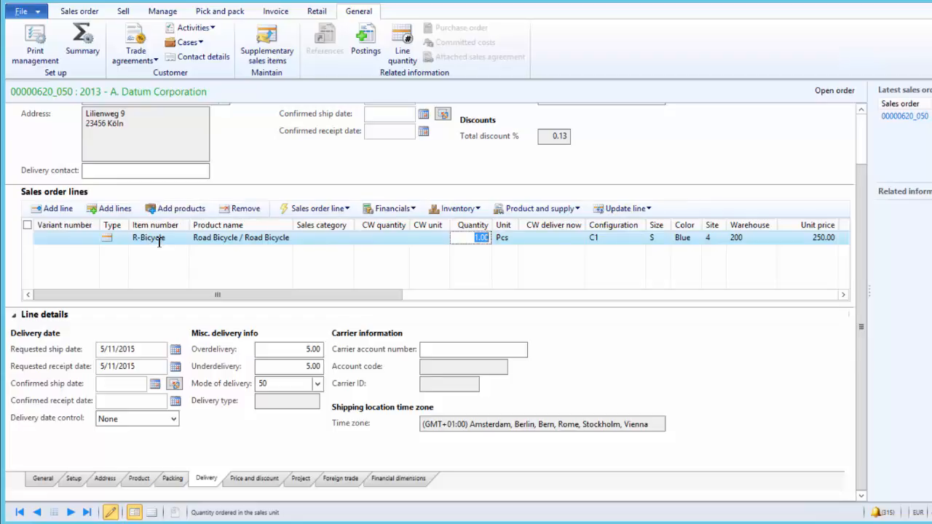
{"action": "key", "text": "Tab"}
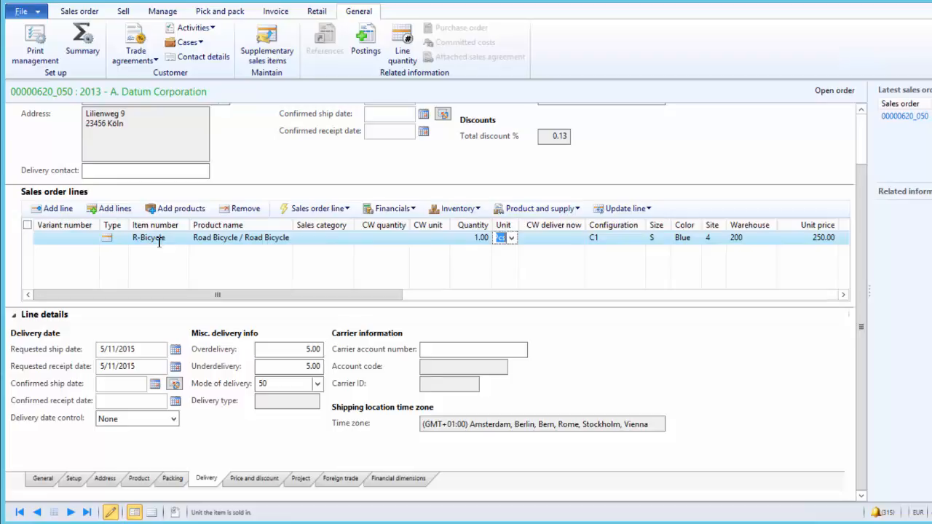
{"action": "key", "text": "shift+Tab"}
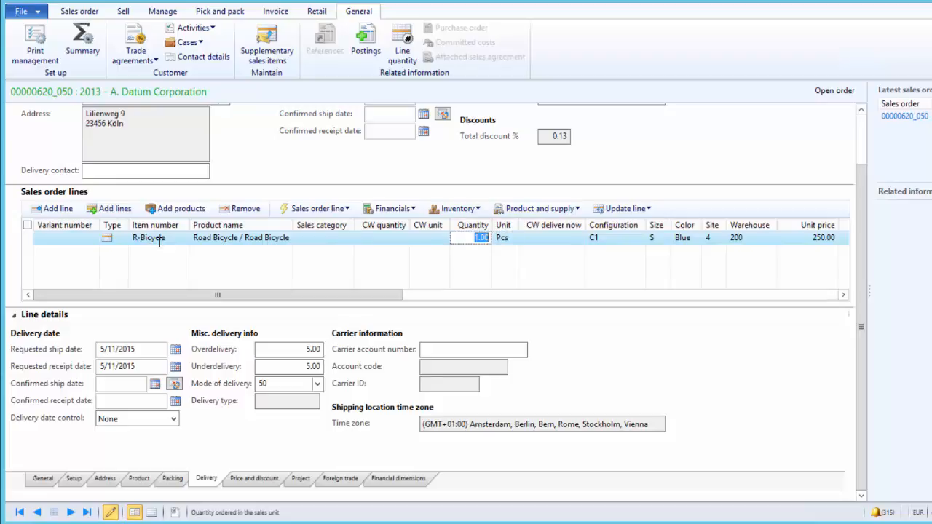
{"action": "type", "text": "100"}
{"action": "key", "text": "Tab"}
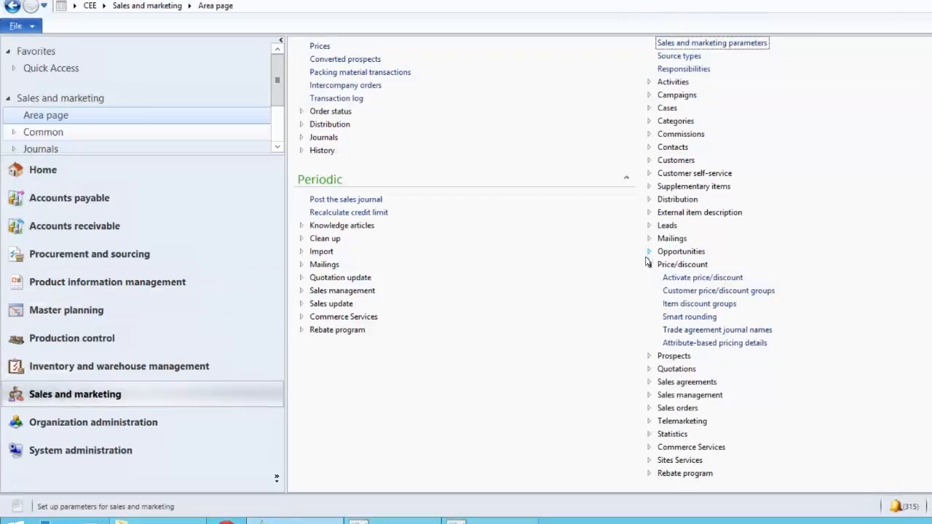
- Create a customer price group with code R and name Road B in the customer price/discount groups
{"action": "left_click", "coordinate": [709, 293]}
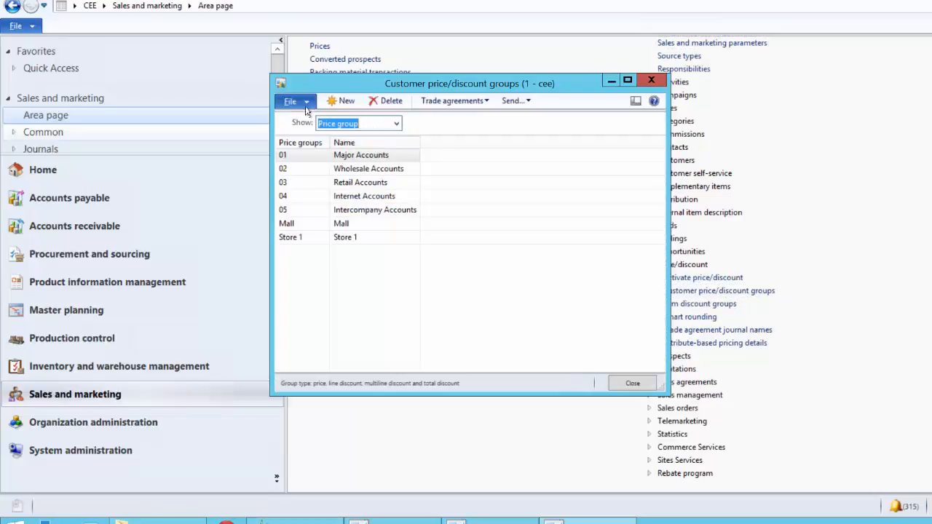
{"action": "left_click", "coordinate": [397, 124]}
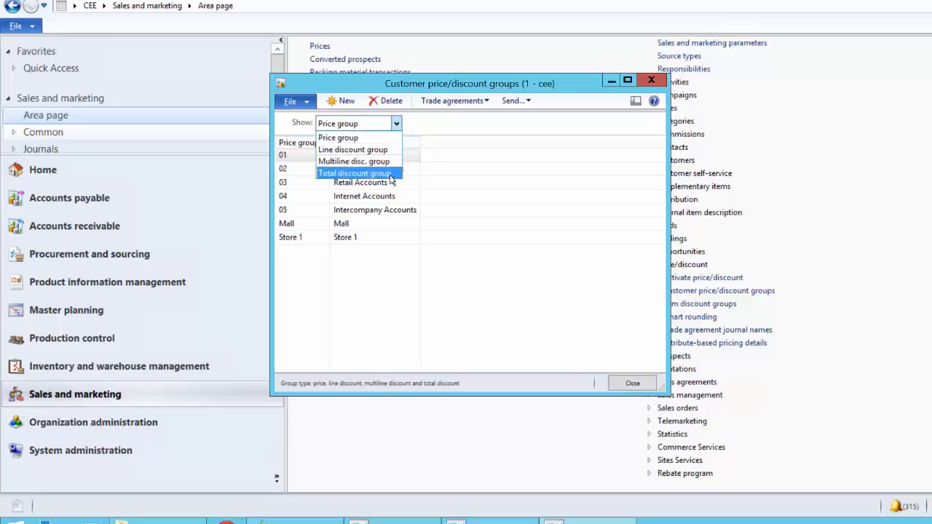
{"action": "left_click", "coordinate": [313, 155]}
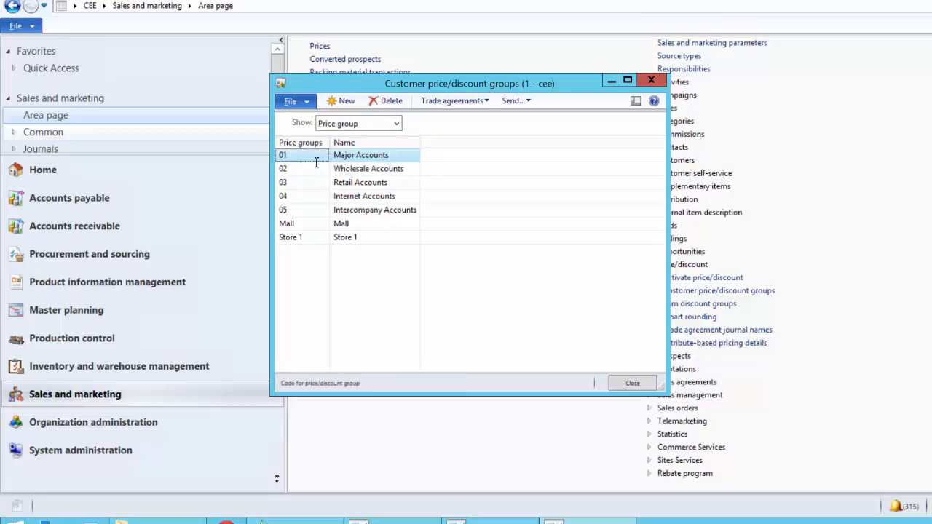
{"action": "left_click", "coordinate": [345, 101]}
{"action": "type", "text": "R"}
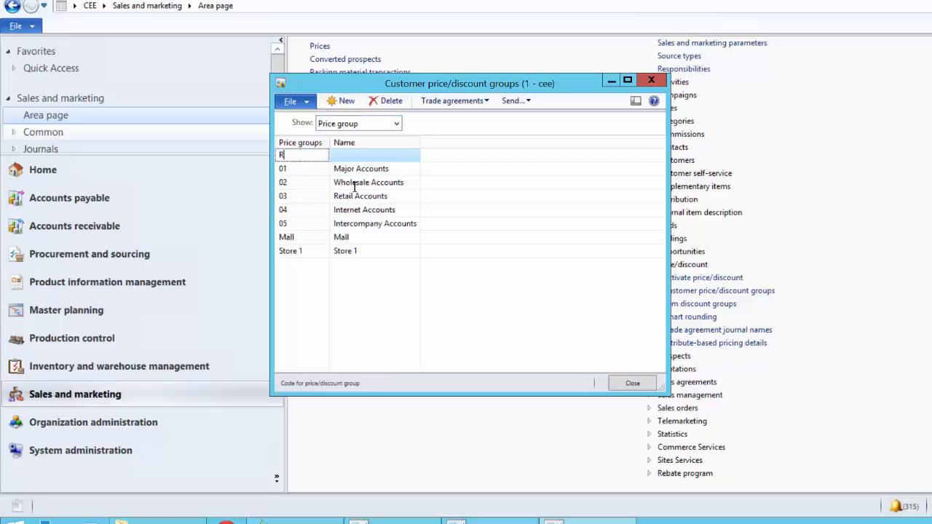
{"action": "key", "text": "Tab"}
{"action": "type", "text": "Road B"}
{"action": "left_click", "coordinate": [633, 383]}
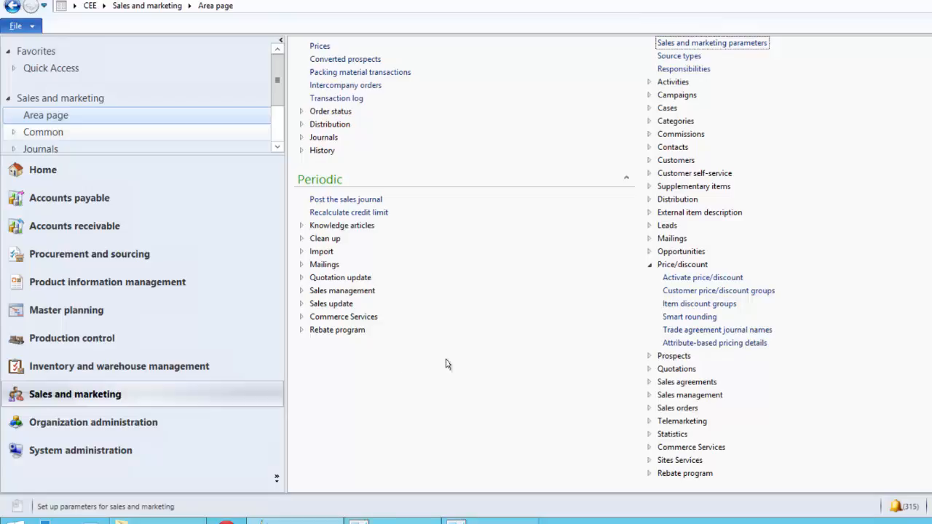
- Open the A. Datum Corporation customer record for editing from the list of all customers
{"action": "left_click", "coordinate": [355, 370]}
{"action": "scroll", "coordinate": [357, 140], "scroll_direction": "up", "scroll_amount": 3}
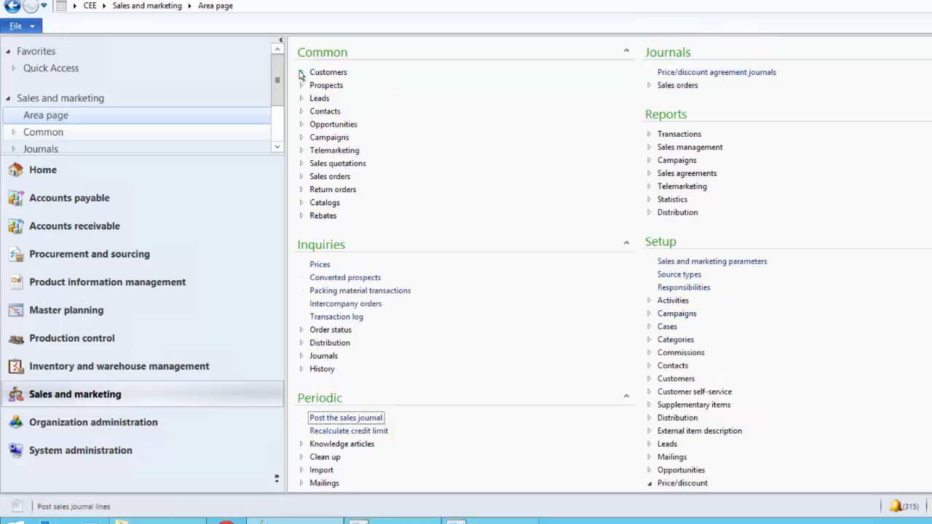
{"action": "left_click", "coordinate": [300, 73]}
{"action": "left_click", "coordinate": [351, 87]}
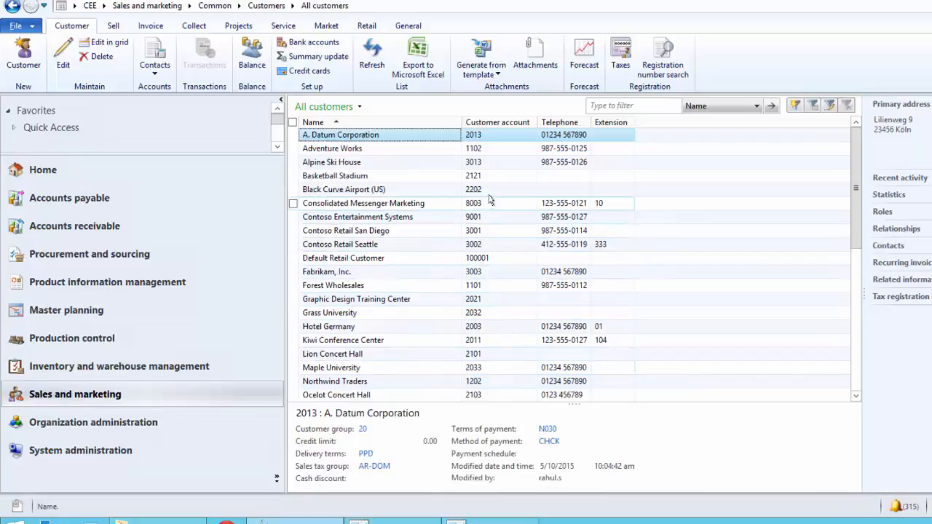
{"action": "left_click", "coordinate": [491, 135]}
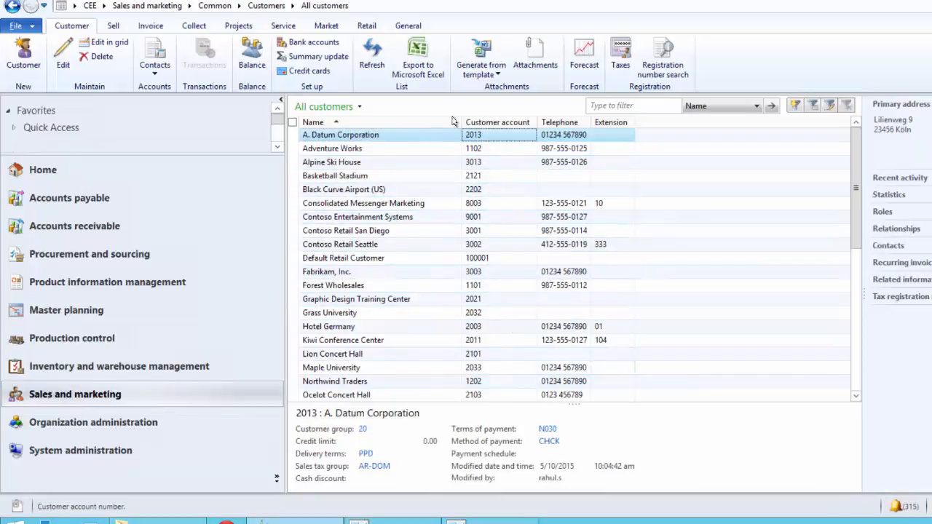
{"action": "left_click", "coordinate": [64, 57]}
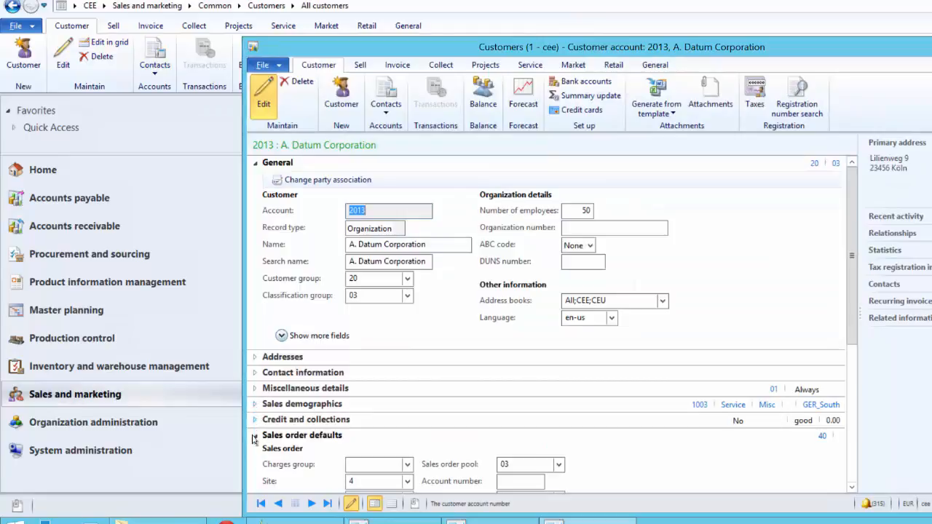
- Set the customer's price group to RD in the sales order defaults and close the customer record
{"action": "scroll", "coordinate": [283, 449], "scroll_direction": "down", "scroll_amount": 3}
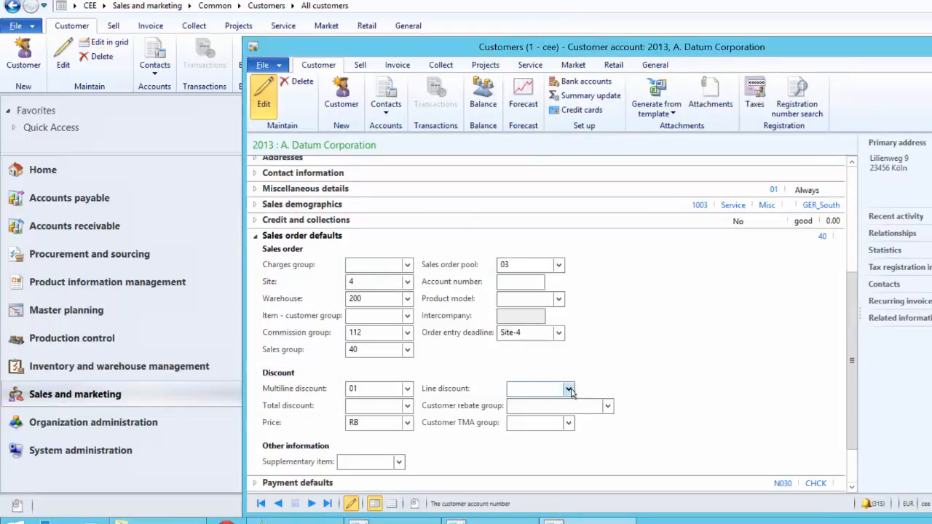
{"action": "left_click", "coordinate": [392, 423]}
{"action": "left_click", "coordinate": [408, 424]}
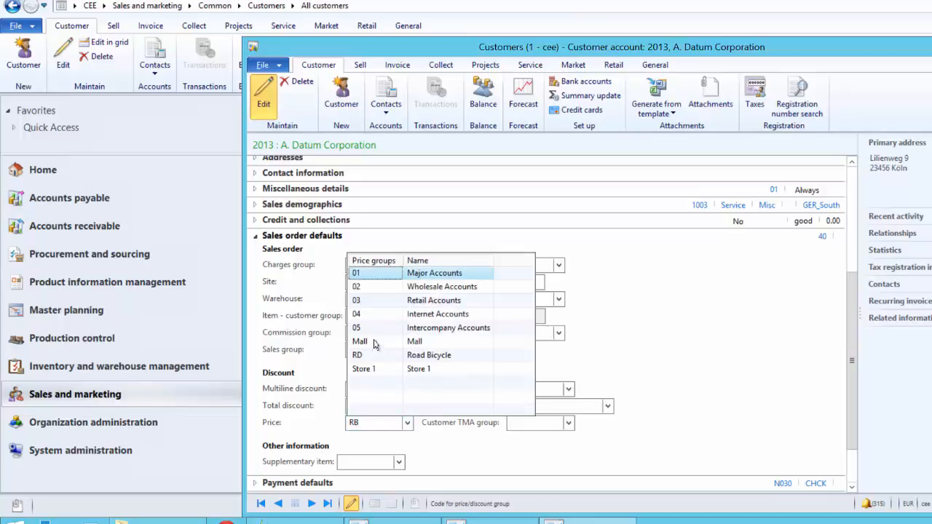
{"action": "left_click", "coordinate": [372, 355]}
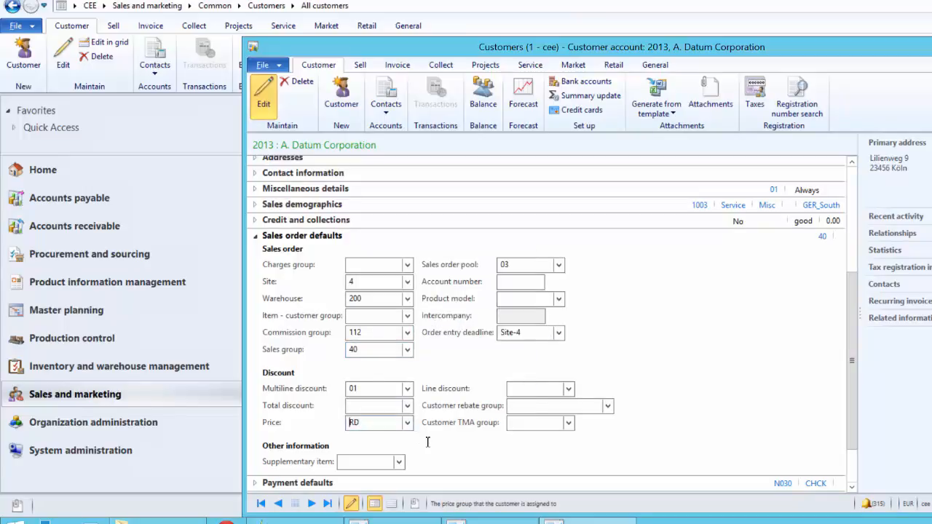
{"action": "left_click", "coordinate": [372, 427]}
{"action": "key", "text": "Escape"}
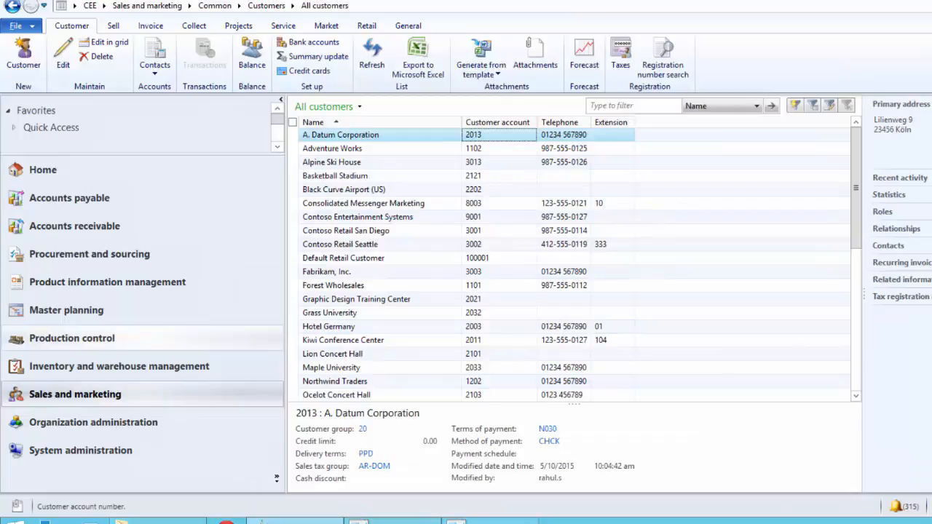
- Create a Pric price adjustment journal from the R-Bicycle released product's trade agreements and open its lines
{"action": "mouse_move", "coordinate": [394, 521]}
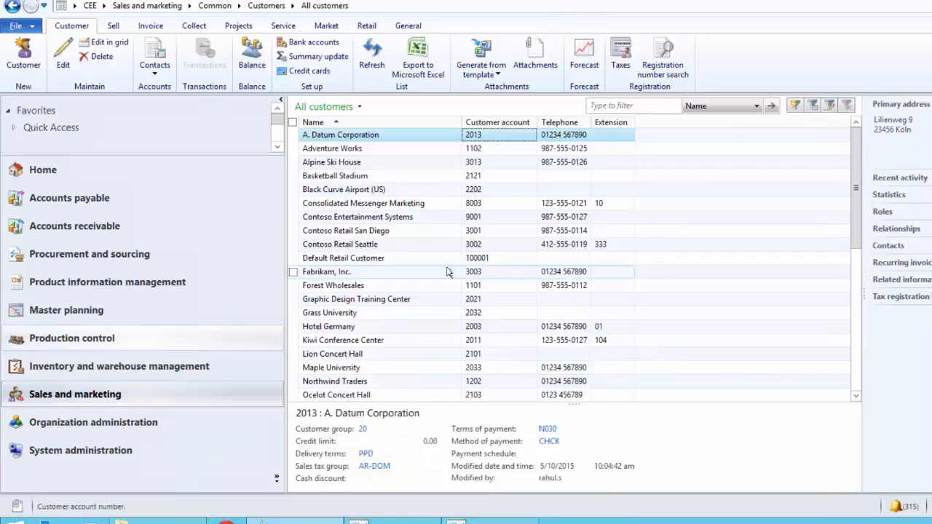
{"action": "left_click", "coordinate": [475, 521]}
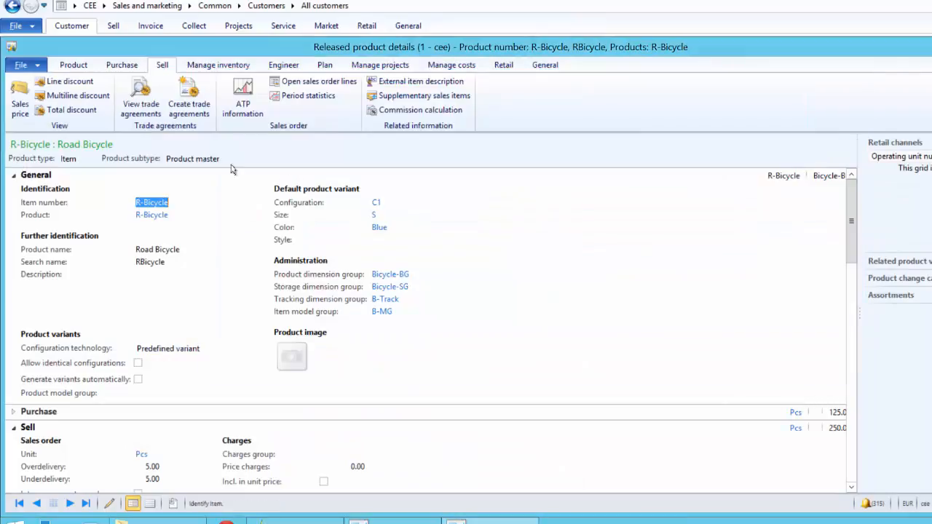
{"action": "left_click", "coordinate": [187, 106]}
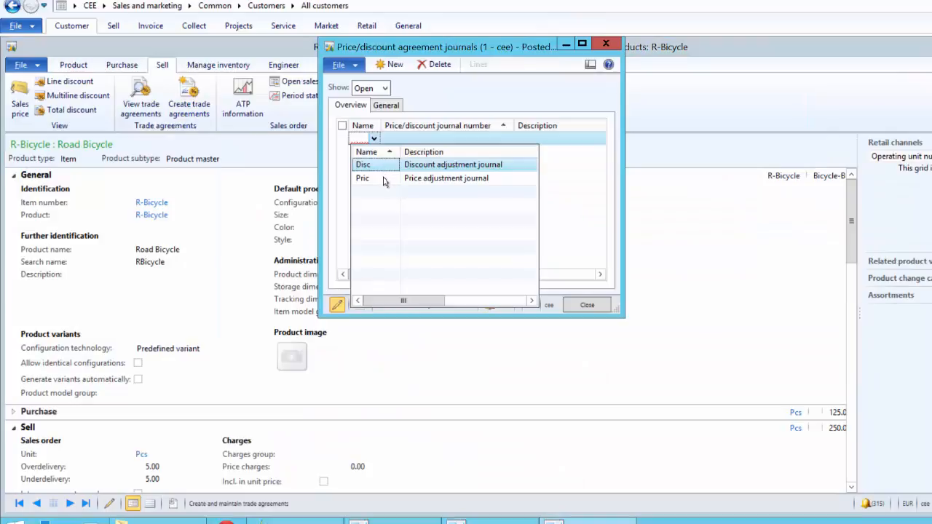
{"action": "left_click", "coordinate": [386, 181]}
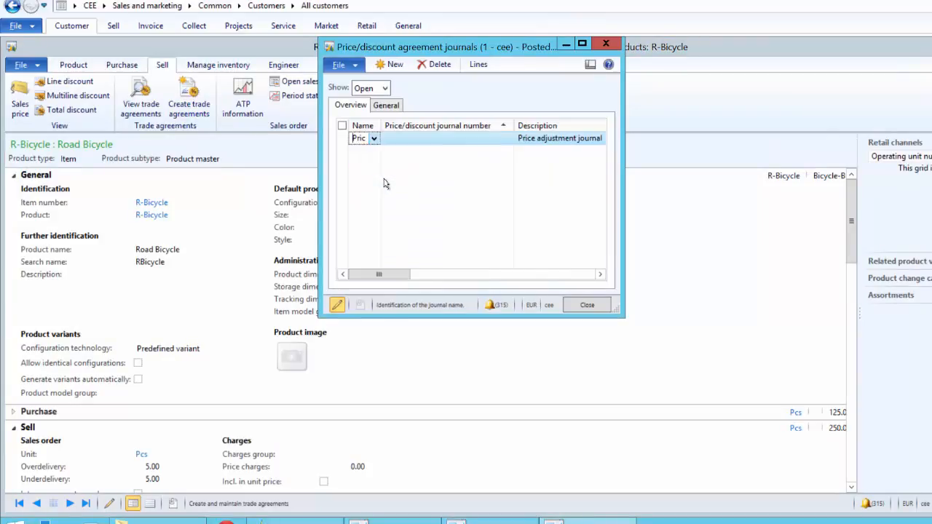
{"action": "left_click", "coordinate": [478, 65]}
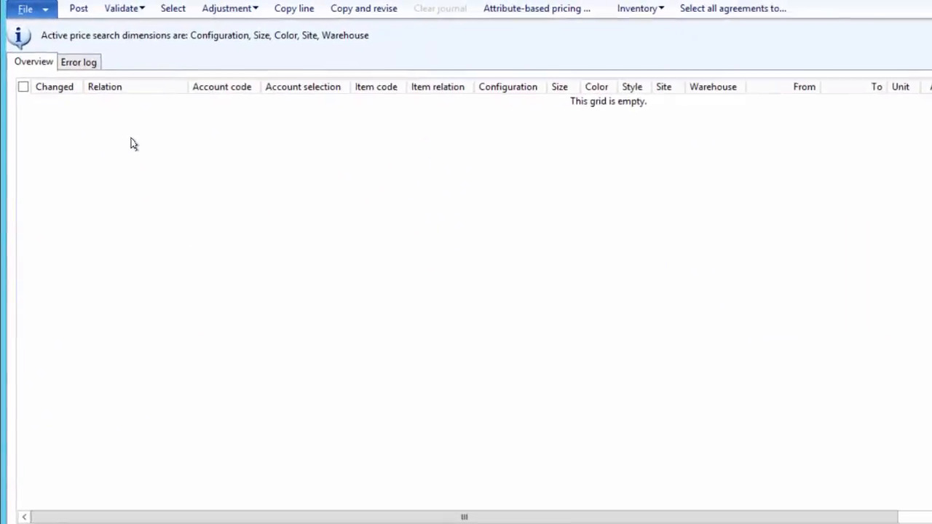
- Add a journal line with relation Price (sales), account code Group and account selection RD
{"action": "key", "text": "ctrl+n"}
{"action": "left_click", "coordinate": [195, 109]}
{"action": "left_click", "coordinate": [194, 111]}
{"action": "left_click", "coordinate": [178, 191]}
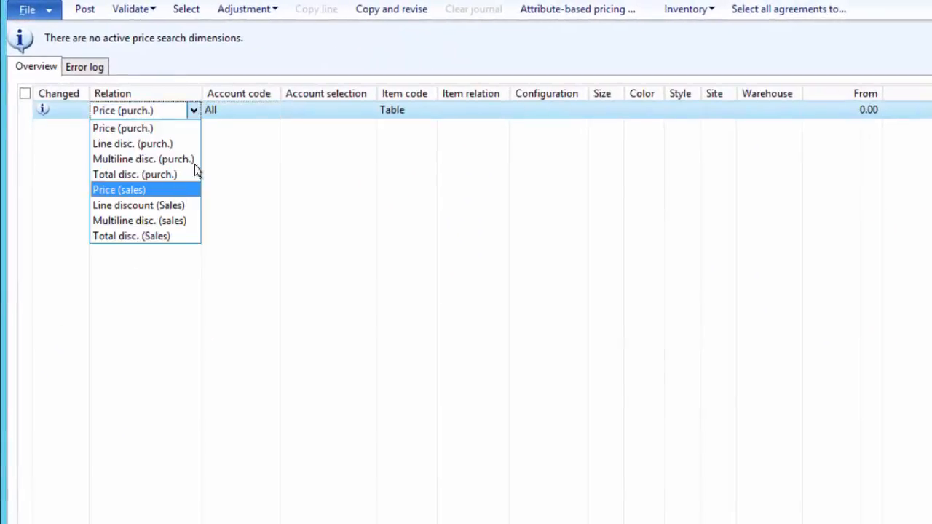
{"action": "left_click", "coordinate": [272, 110]}
{"action": "left_click", "coordinate": [272, 110]}
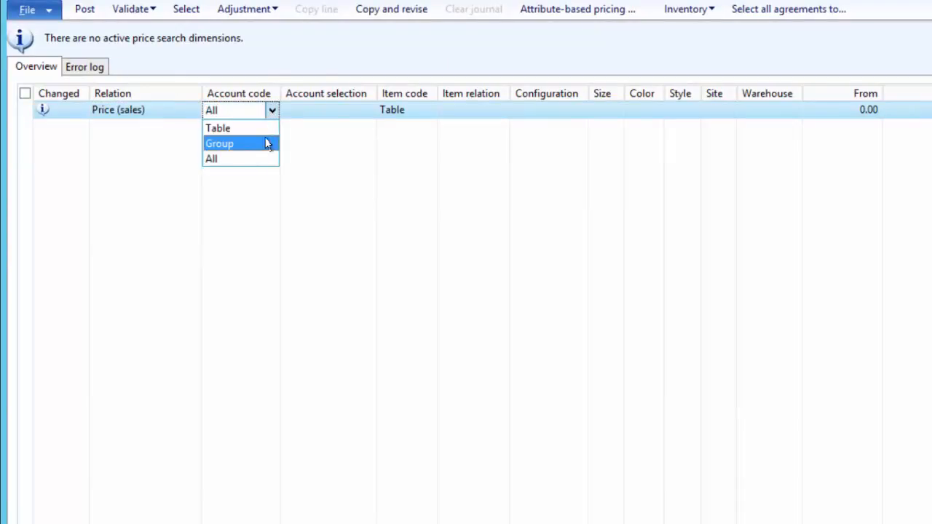
{"action": "left_click", "coordinate": [265, 140]}
{"action": "left_click", "coordinate": [351, 113]}
{"action": "left_click", "coordinate": [368, 110]}
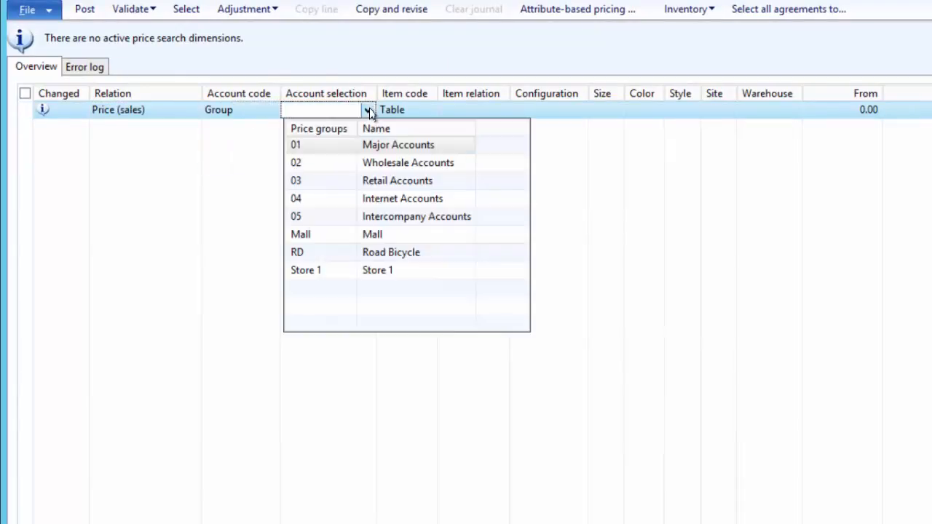
{"action": "left_click", "coordinate": [311, 255]}
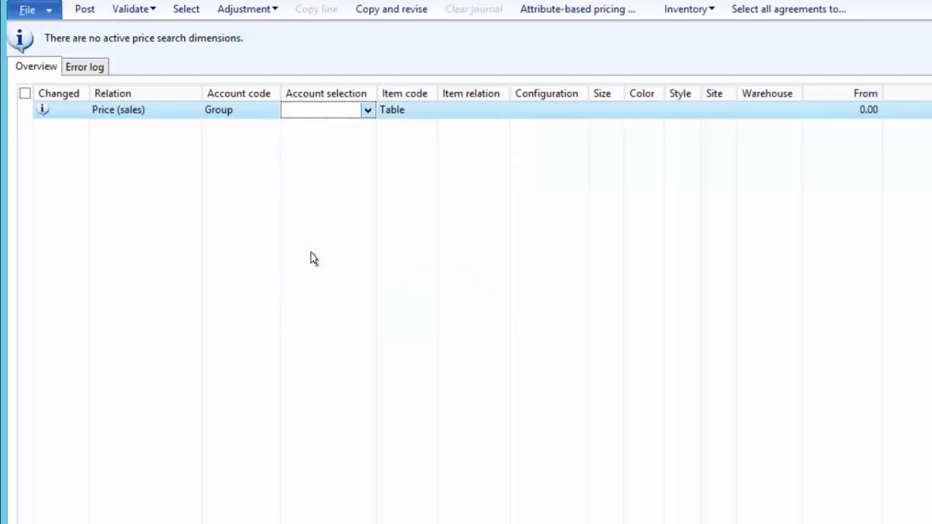
- Set the line's item relation to R-Bicycle with configuration C1, size S and color Blue
{"action": "left_click", "coordinate": [492, 111]}
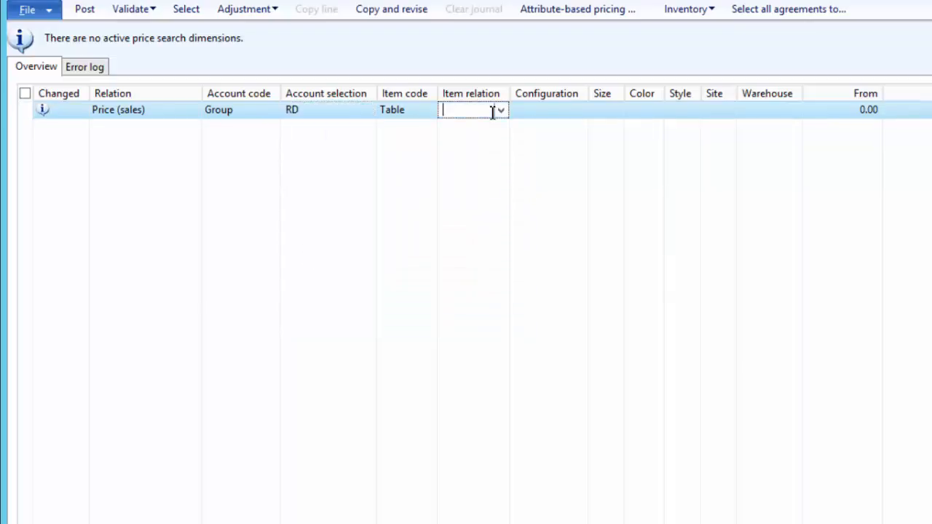
{"action": "type", "text": "R-bicycle"}
{"action": "key", "text": "Tab"}
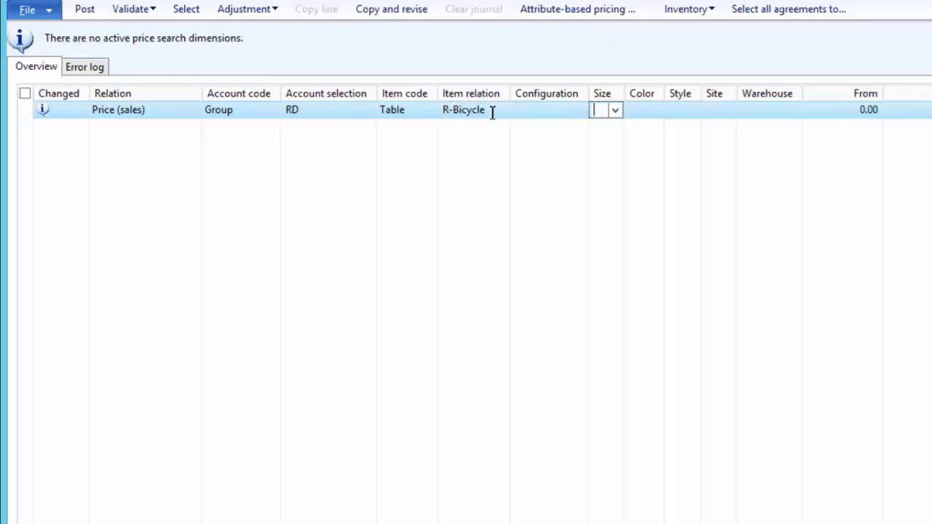
{"action": "key", "text": "shift+Tab"}
{"action": "type", "text": "C1"}
{"action": "key", "text": "Tab"}
{"action": "type", "text": "s"}
{"action": "key", "text": "Tab"}
{"action": "type", "text": "b"}
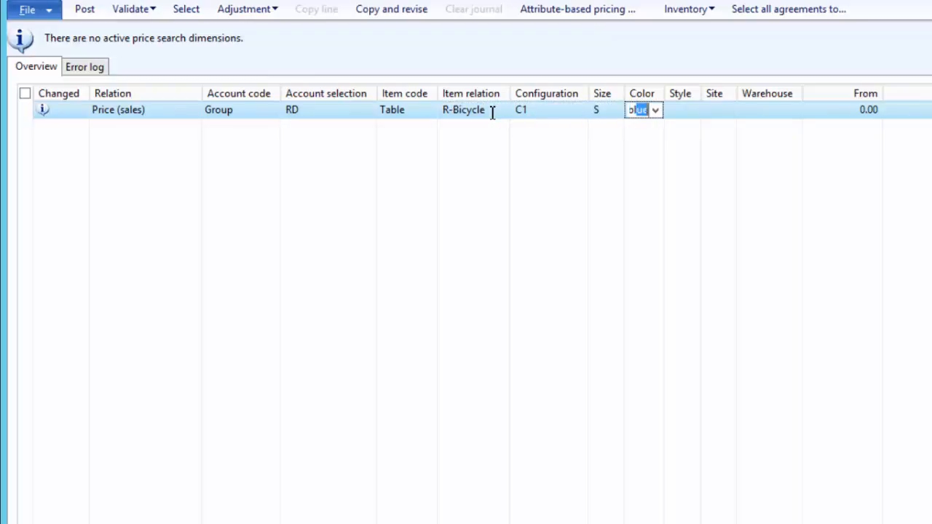
{"action": "key", "text": "Tab"}
{"action": "key", "text": "Tab"}
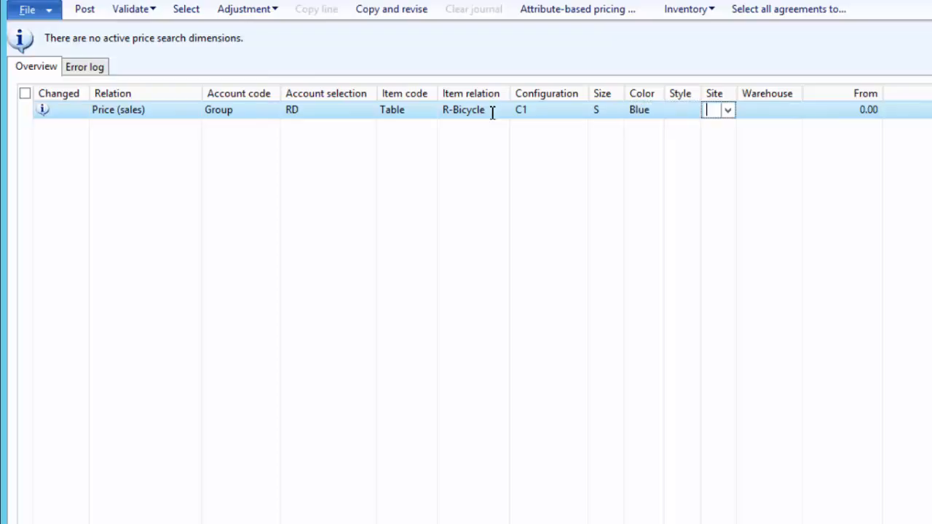
- Set the line's site to 4, warehouse to 200, quantity range from 200 to 500, and amount in currency to 180
{"action": "type", "text": "4"}
{"action": "key", "text": "Tab"}
{"action": "type", "text": "200"}
{"action": "key", "text": "Tab"}
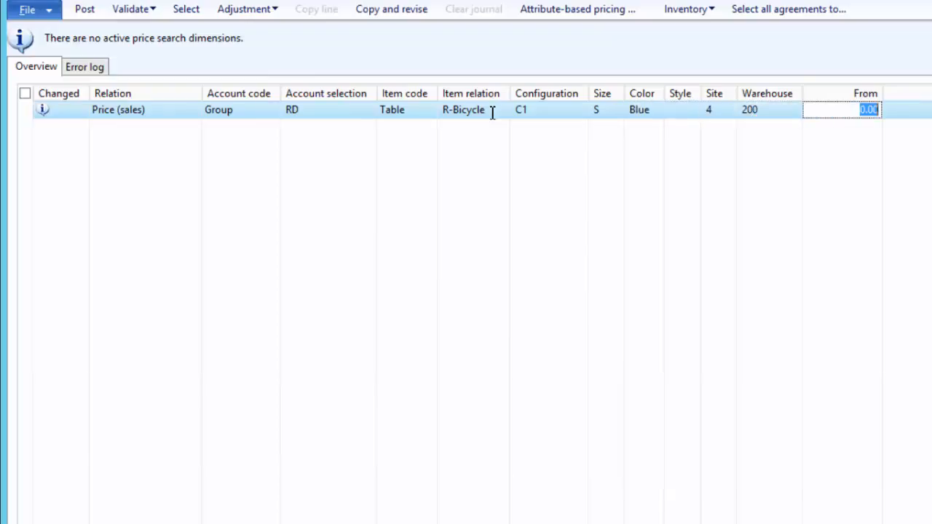
{"action": "type", "text": "200"}
{"action": "key", "text": "Tab"}
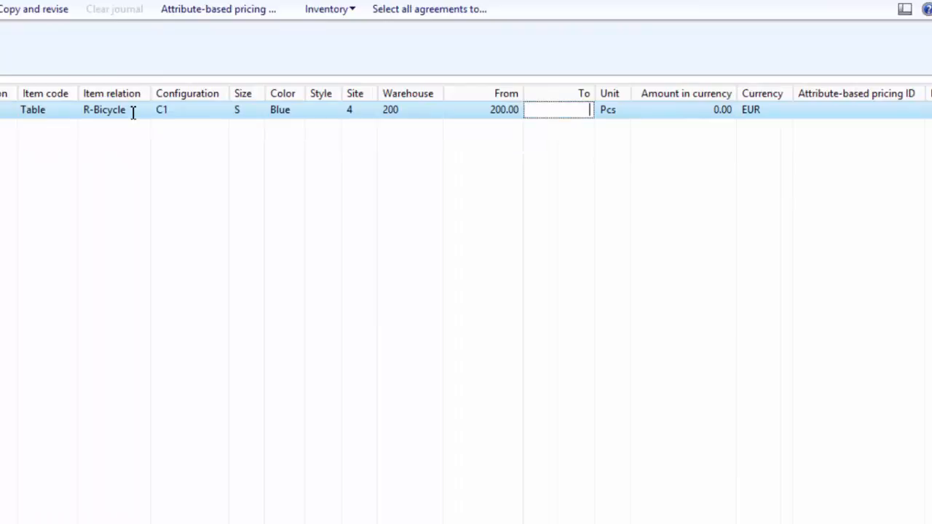
{"action": "type", "text": "500"}
{"action": "key", "text": "Tab"}
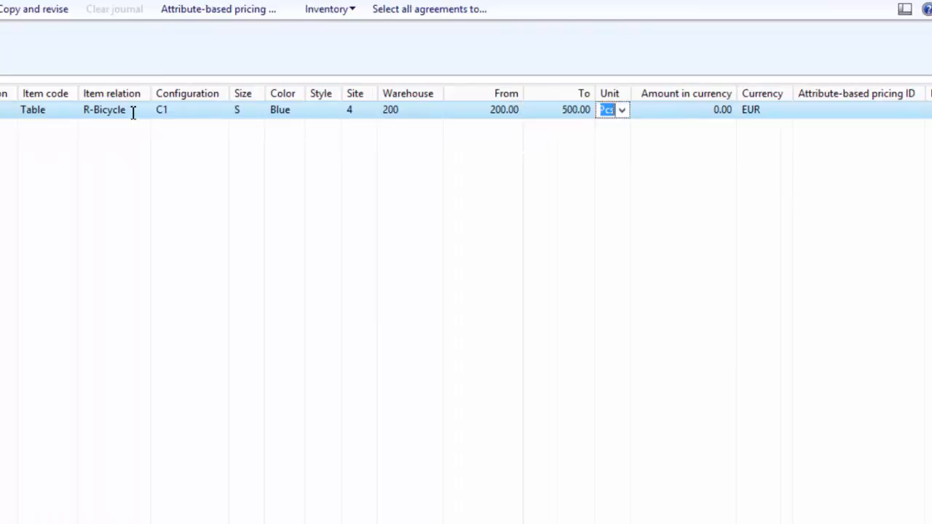
{"action": "key", "text": "Tab"}
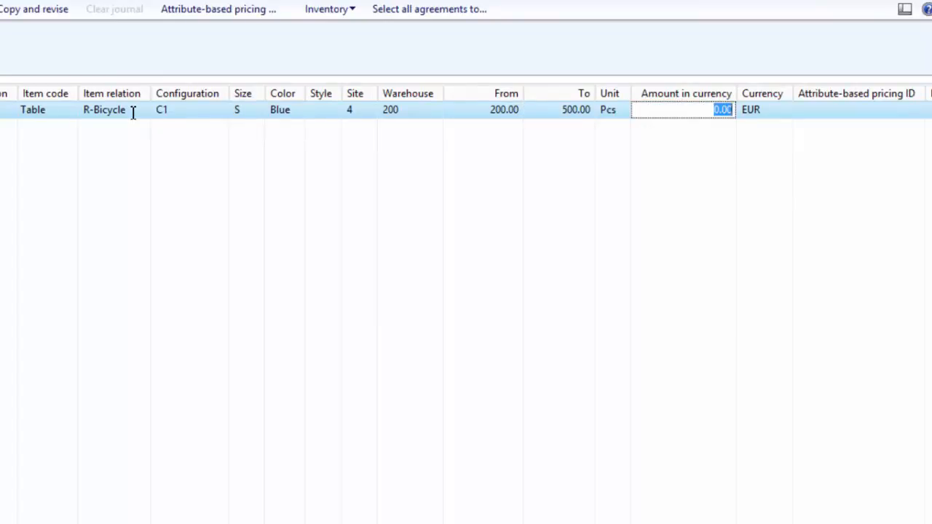
{"action": "type", "text": "180"}
{"action": "key", "text": "Tab"}
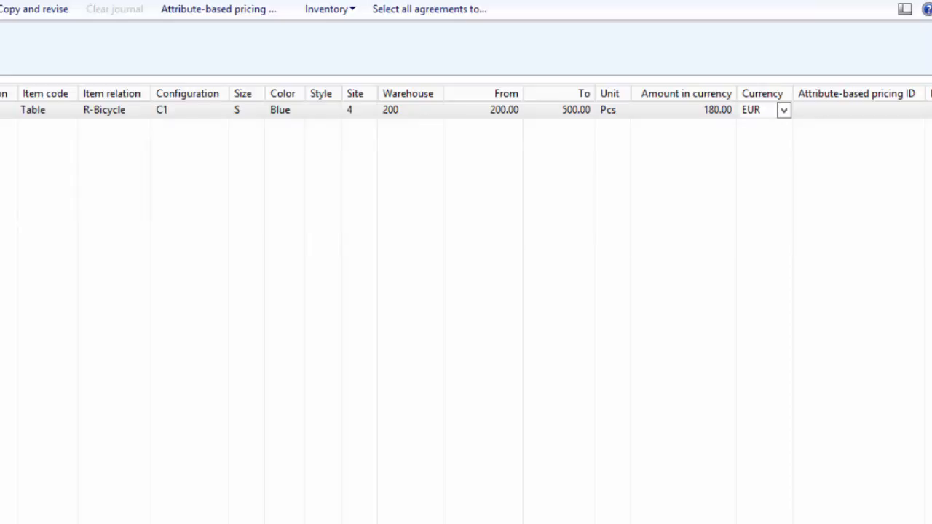
- Validate and post the trade agreement journal, and close the price/discount agreement journals
{"action": "left_click", "coordinate": [122, 429]}
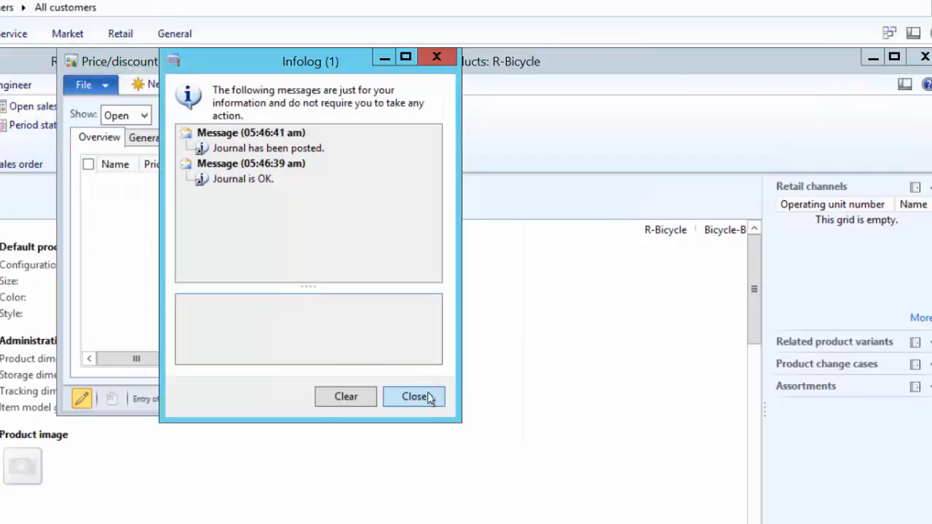
{"action": "left_click", "coordinate": [431, 397]}
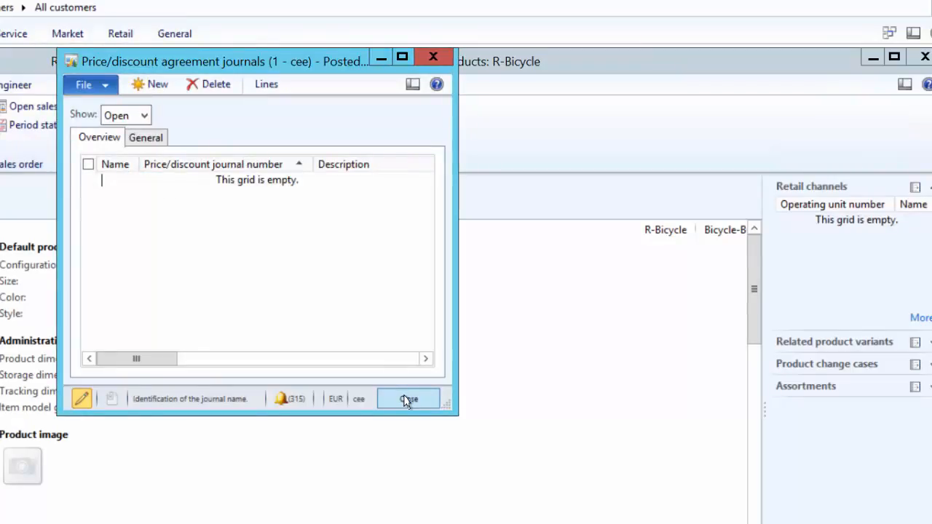
{"action": "left_click", "coordinate": [407, 401]}
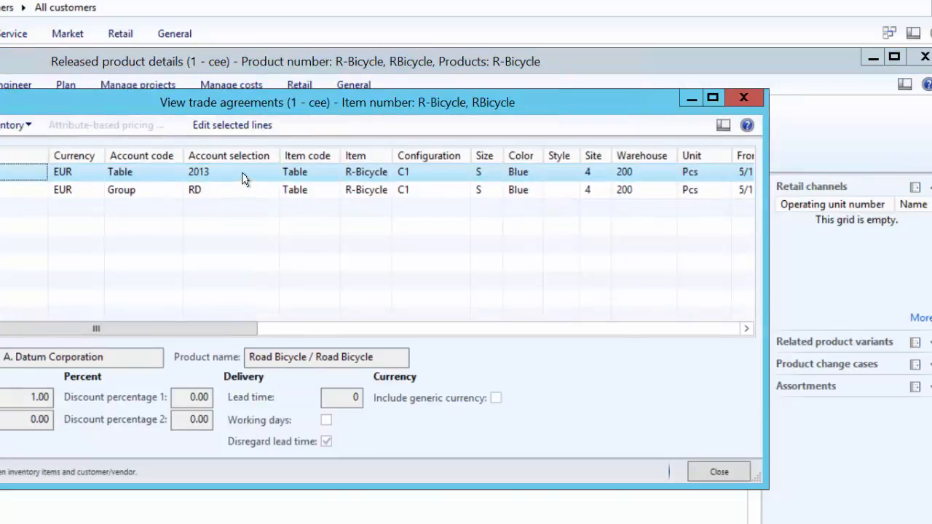
- Compare the quantity ranges and amounts of R-Bicycle's customer-specific and RD group trade agreements
{"action": "left_click", "coordinate": [232, 177]}
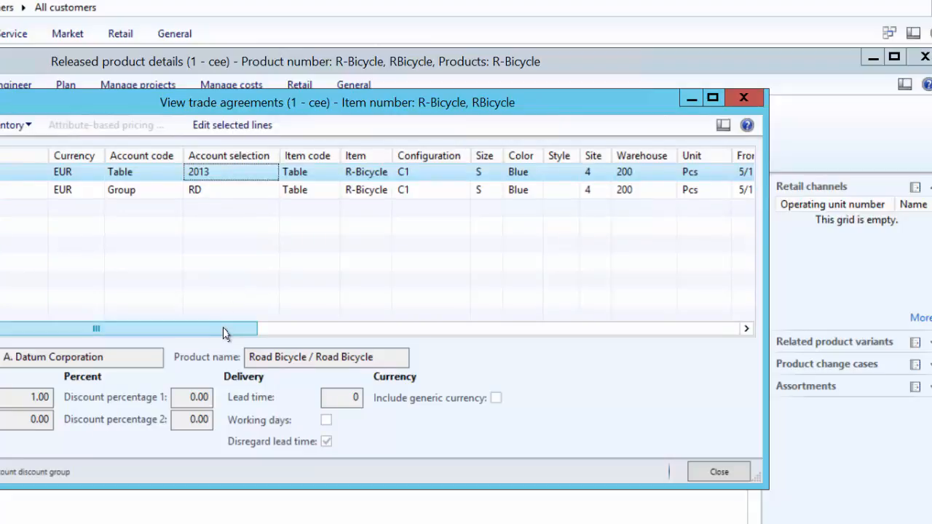
{"action": "left_click_drag", "start_coordinate": [277, 331], "coordinate": [351, 331]}
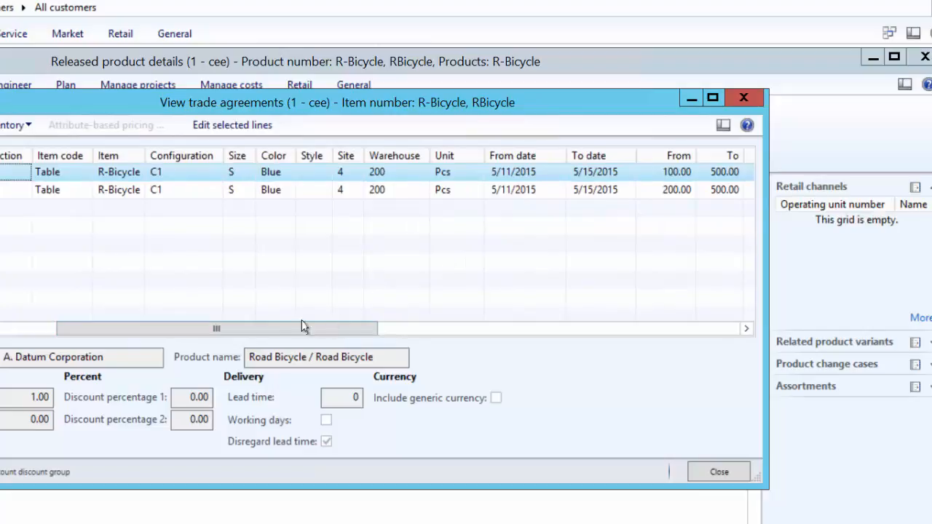
{"action": "left_click", "coordinate": [1, 197]}
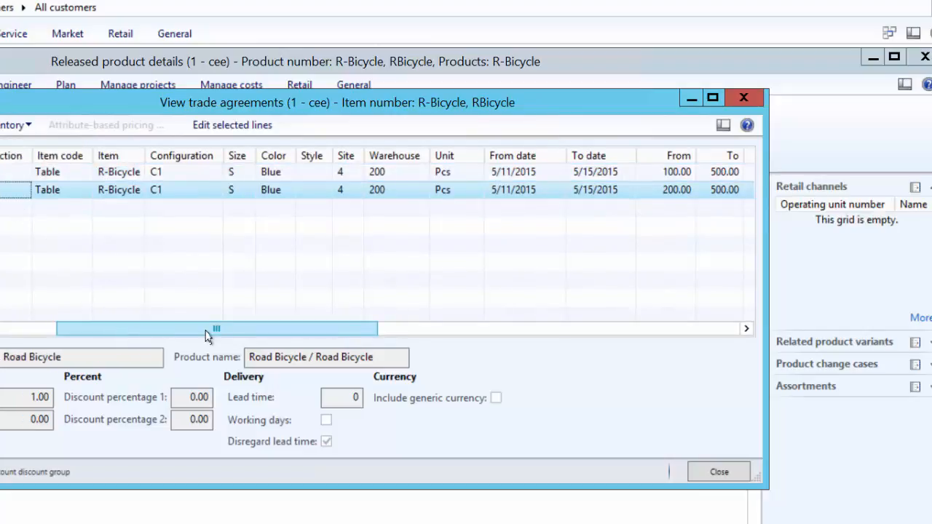
{"action": "left_click_drag", "start_coordinate": [206, 335], "coordinate": [400, 333]}
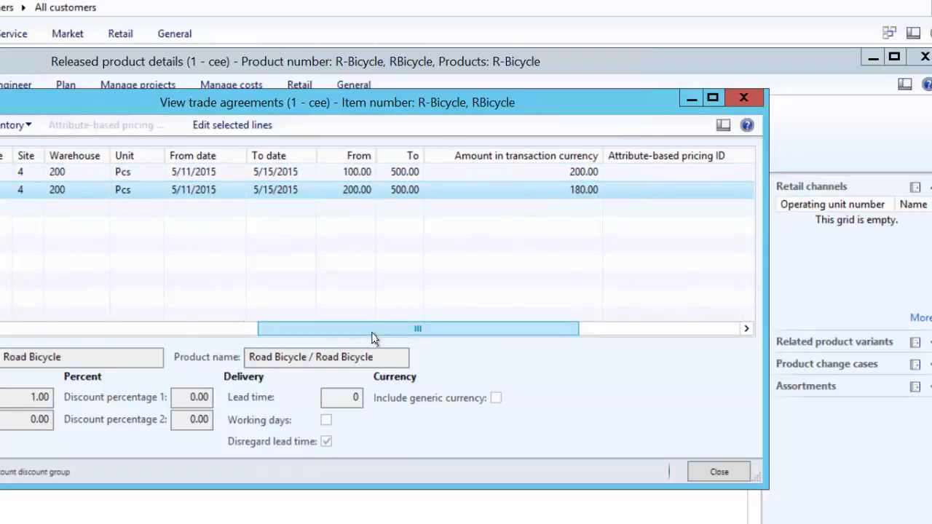
{"action": "left_click_drag", "start_coordinate": [375, 337], "coordinate": [228, 174]}
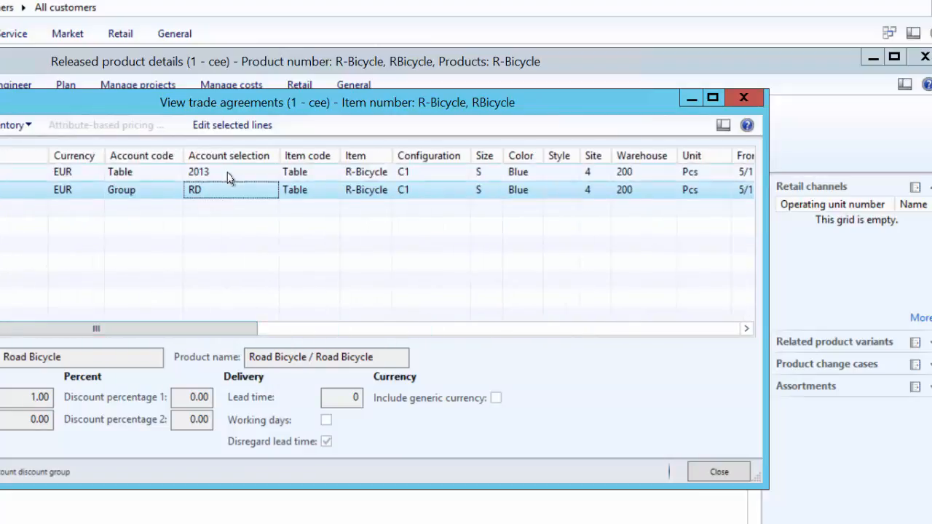
{"action": "left_click", "coordinate": [228, 176]}
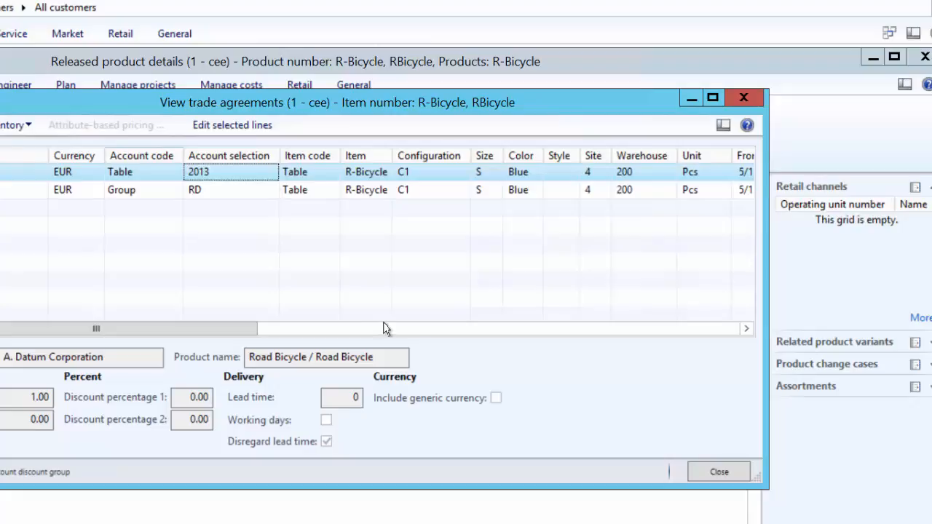
- Open A. Datum Corporation's R-Bicycle sales price agreement for editing in a new Pric journal and enable Find next on it
{"action": "left_click_drag", "start_coordinate": [245, 328], "coordinate": [697, 329]}
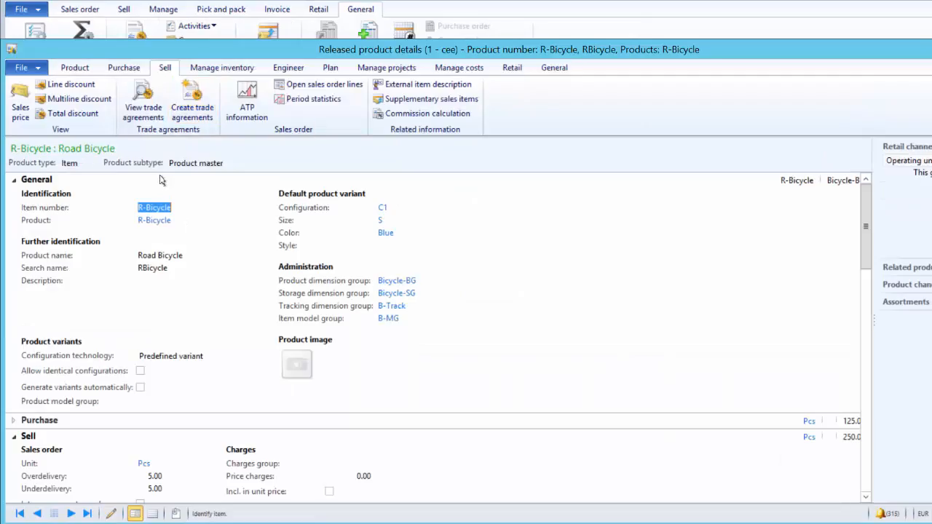
{"action": "left_click", "coordinate": [150, 108]}
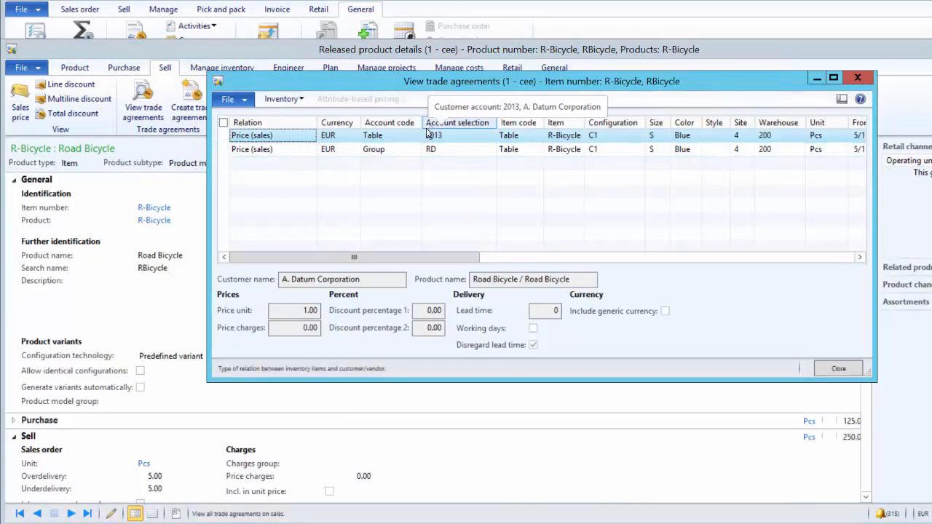
{"action": "left_click", "coordinate": [224, 135]}
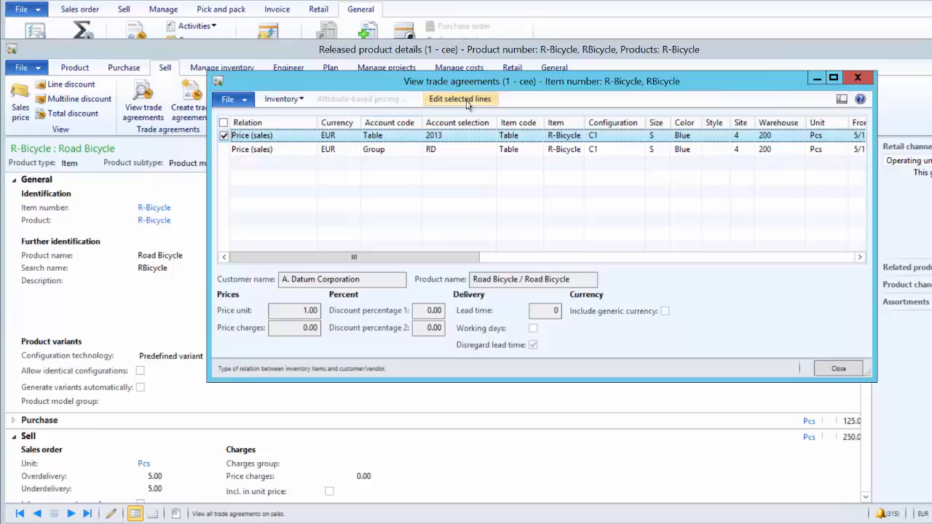
{"action": "left_click", "coordinate": [468, 102]}
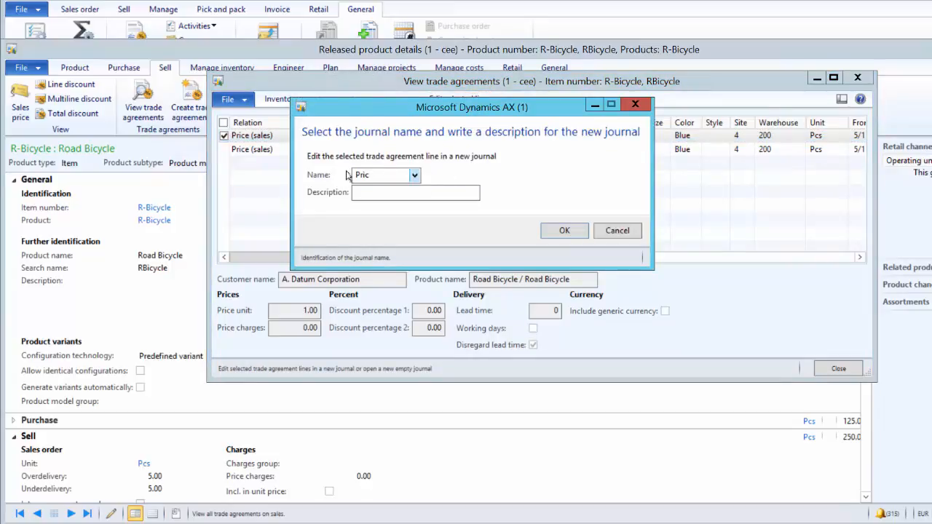
{"action": "left_click", "coordinate": [560, 238]}
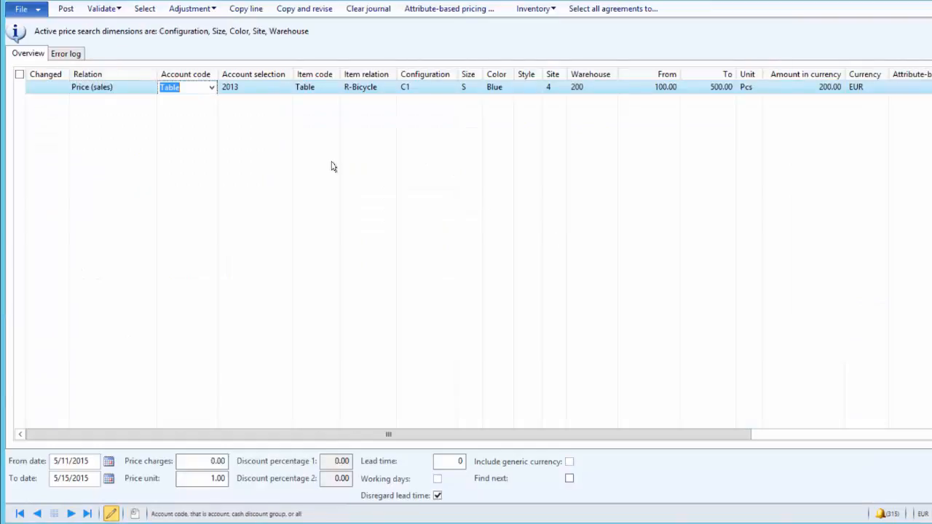
{"action": "left_click", "coordinate": [570, 479]}
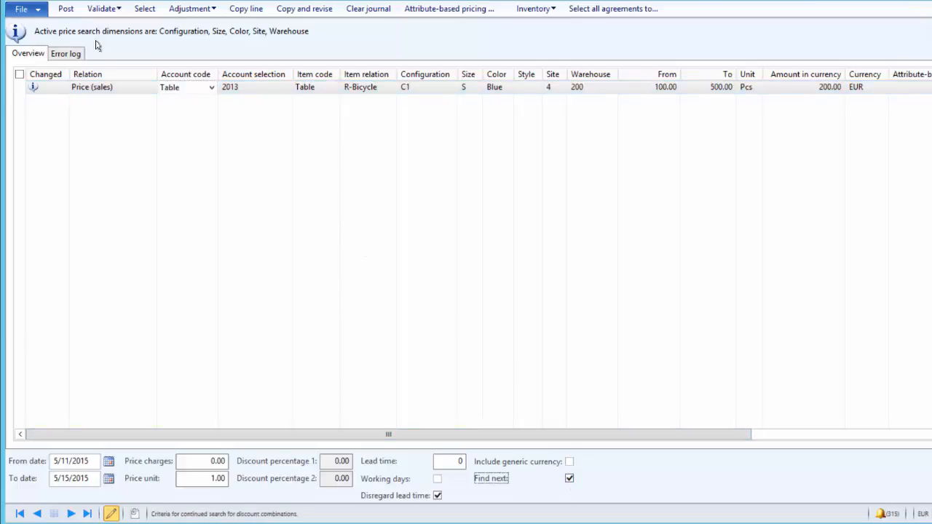
- Post the revised price journal and check the Find next setting in R-Bicycle's trade agreements
{"action": "left_click", "coordinate": [66, 8]}
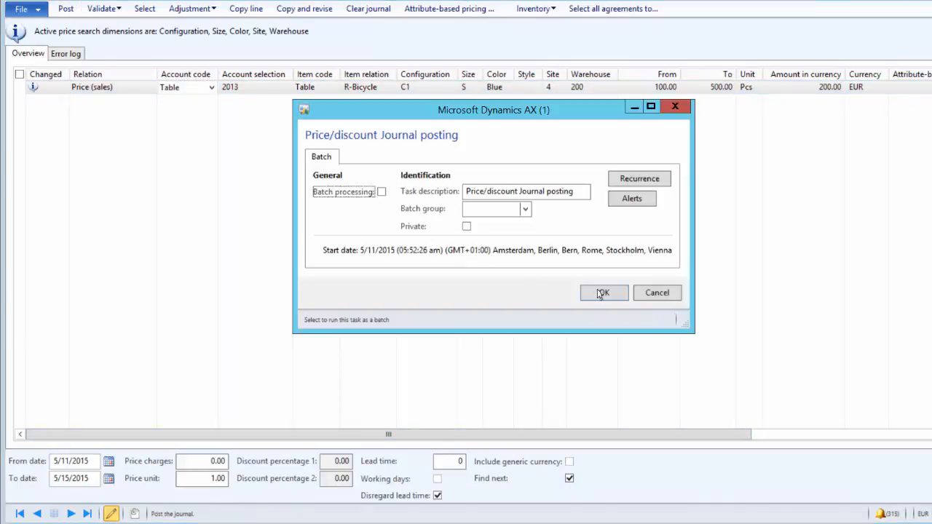
{"action": "left_click", "coordinate": [599, 292]}
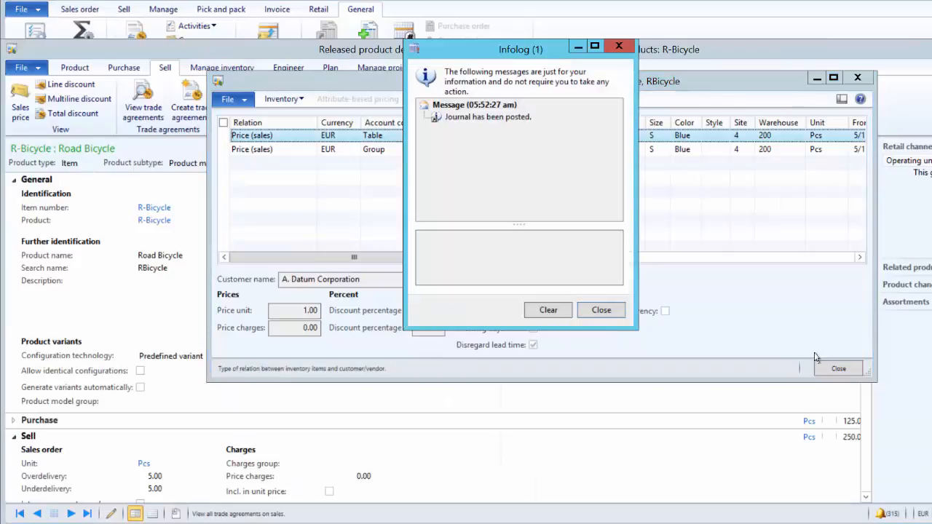
{"action": "left_click", "coordinate": [609, 312]}
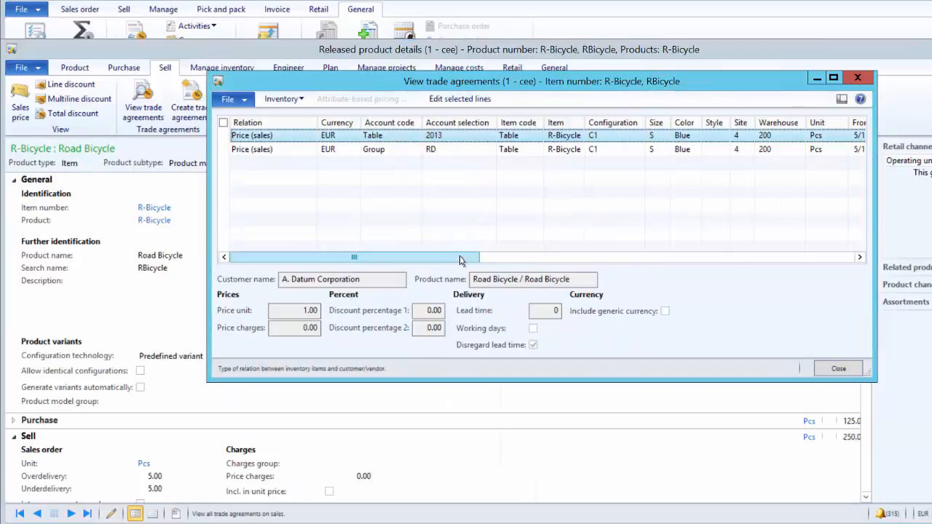
{"action": "left_click_drag", "start_coordinate": [459, 256], "coordinate": [787, 258]}
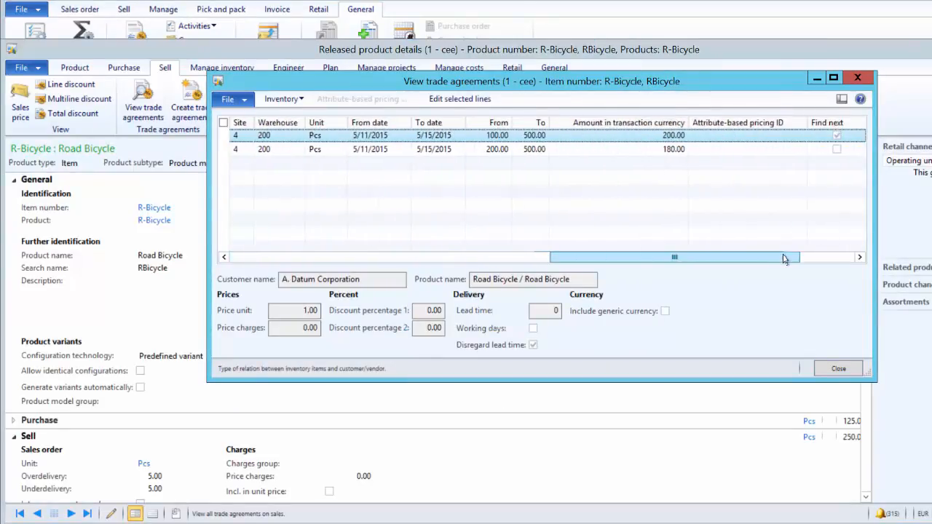
{"action": "left_click", "coordinate": [852, 369]}
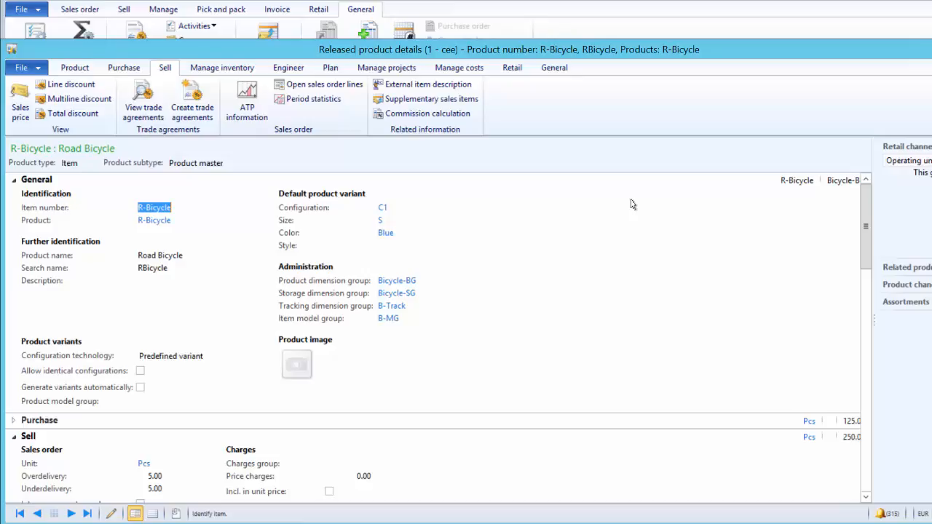
- Return to A. Datum Corporation's sales order and delete its R-Bicycle line
{"action": "left_click", "coordinate": [400, 523]}
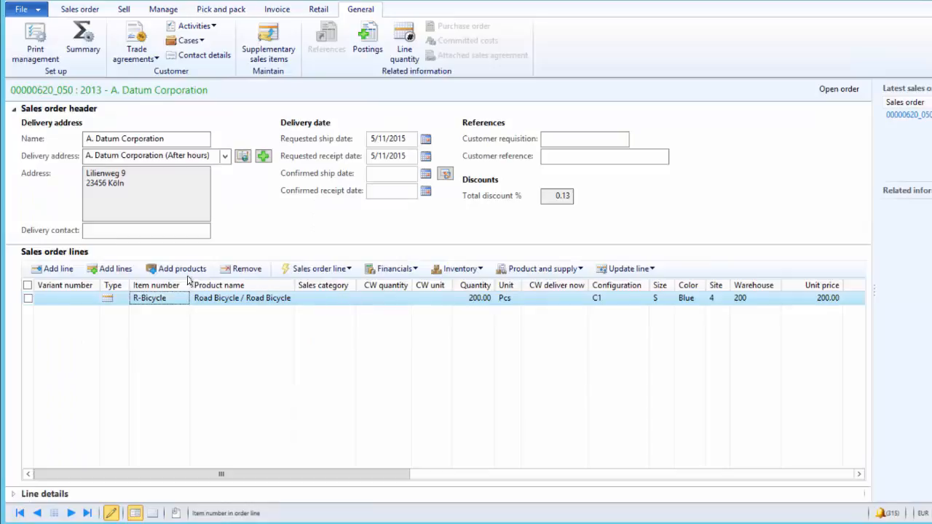
{"action": "left_click", "coordinate": [241, 268]}
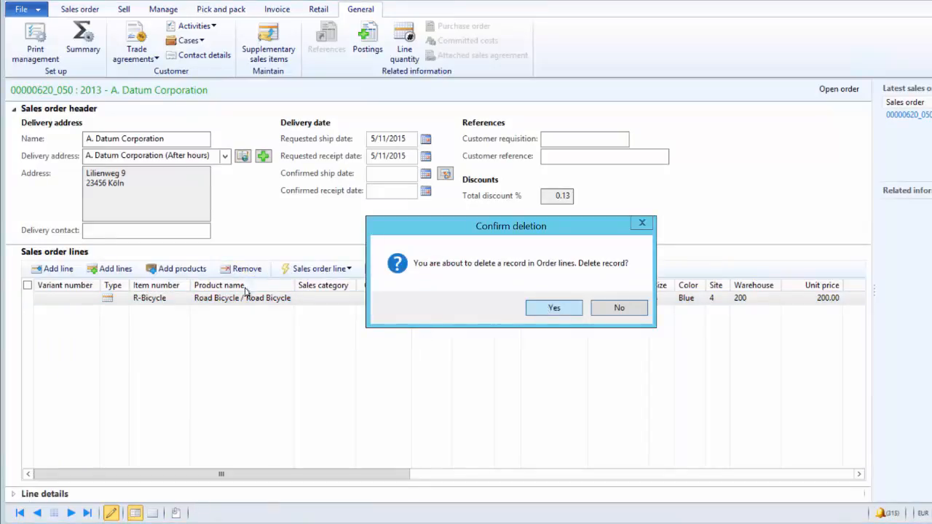
{"action": "key", "text": "Return"}
- Add a sales order line for R-Bicycle with a quantity of 200
{"action": "left_click", "coordinate": [57, 269]}
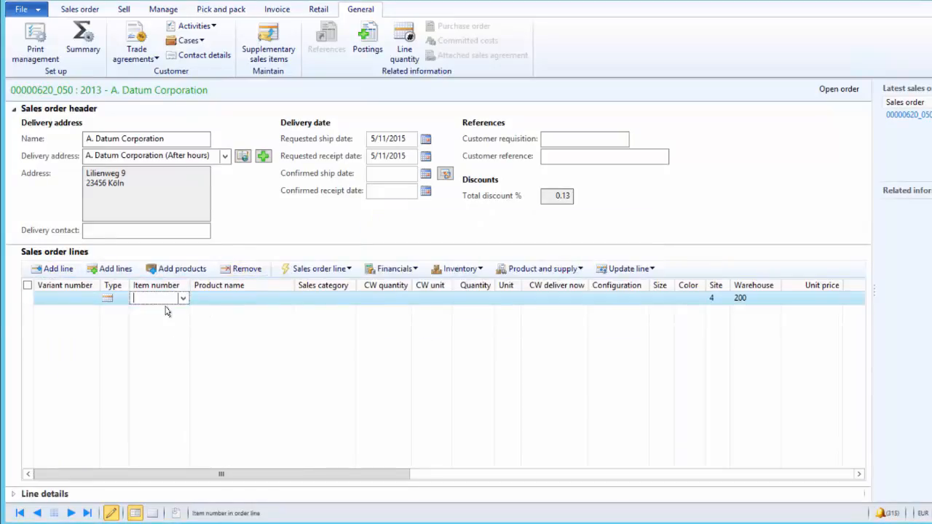
{"action": "type", "text": "r-Bicycle"}
{"action": "key", "text": "Tab"}
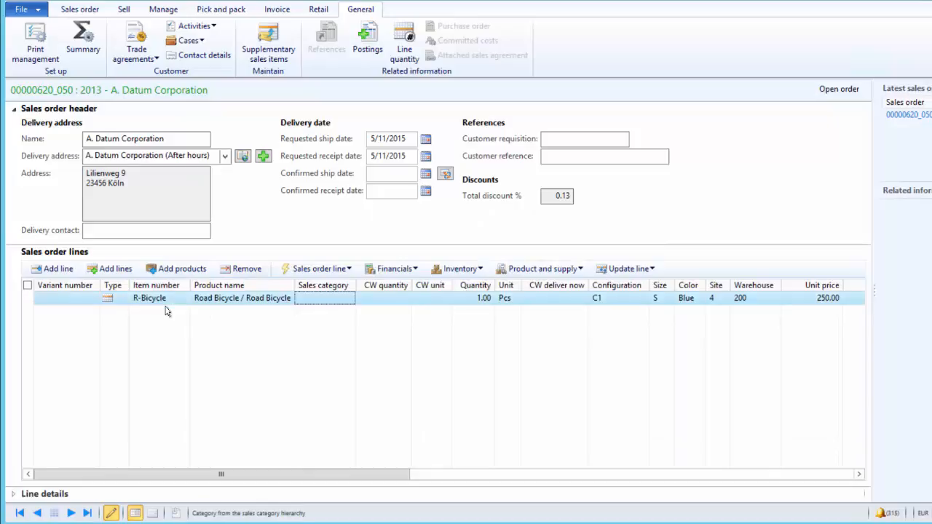
{"action": "key", "text": "Tab"}
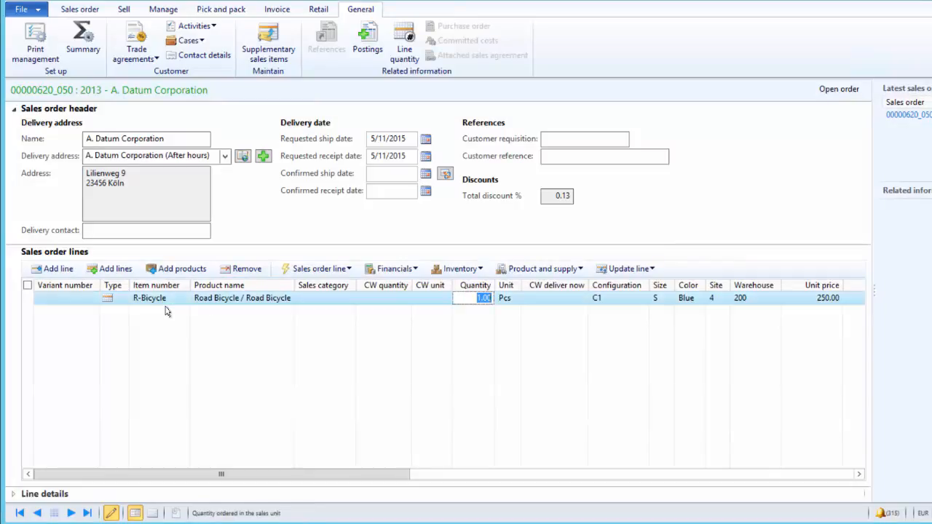
{"action": "type", "text": "200"}
{"action": "key", "text": "Tab"}
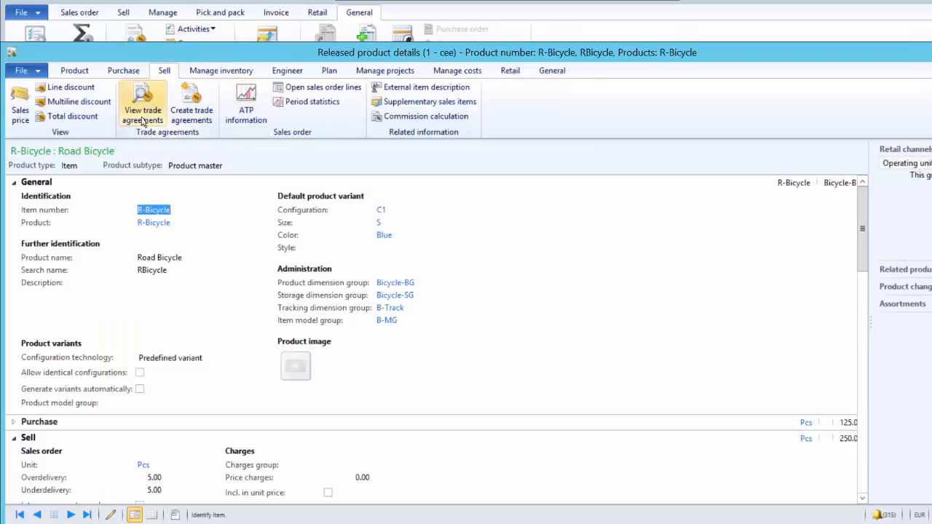
- Start a trade agreement journal line from R-Bicycle's product details with relation Line discount (Sales) and account code Table for A. Datum Corporation
{"action": "left_click", "coordinate": [196, 119]}
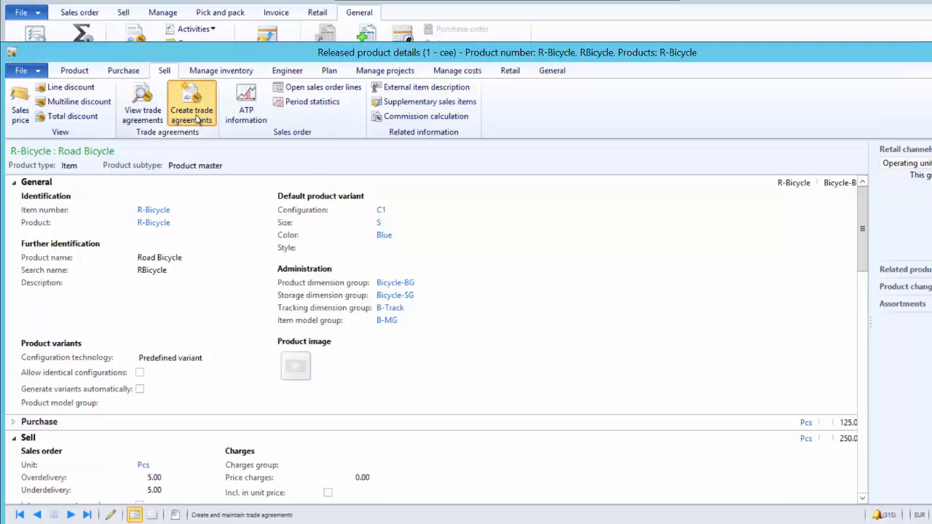
{"action": "left_click", "coordinate": [386, 175]}
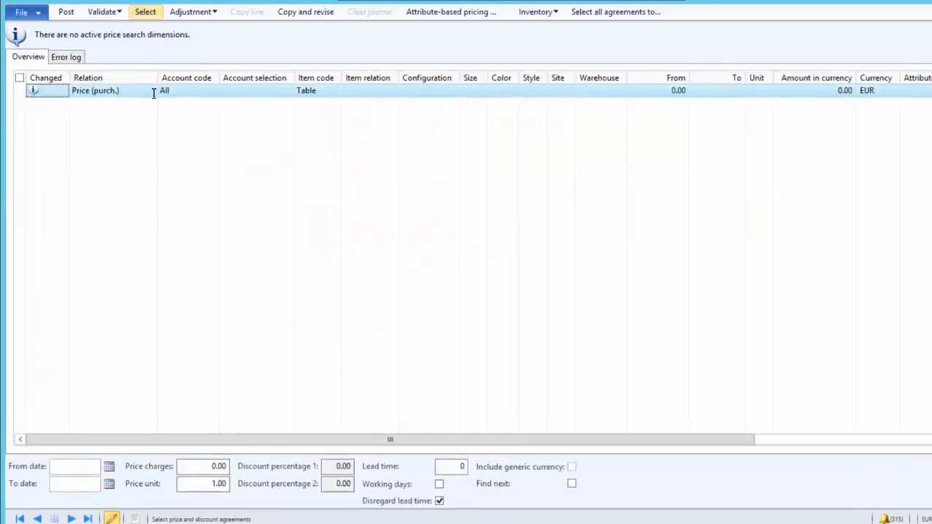
{"action": "left_click", "coordinate": [155, 90]}
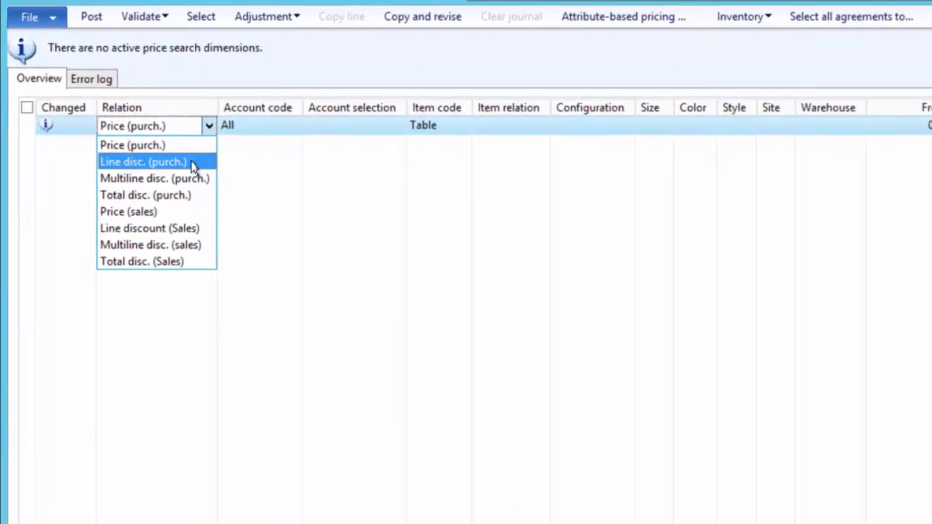
{"action": "left_click", "coordinate": [183, 228]}
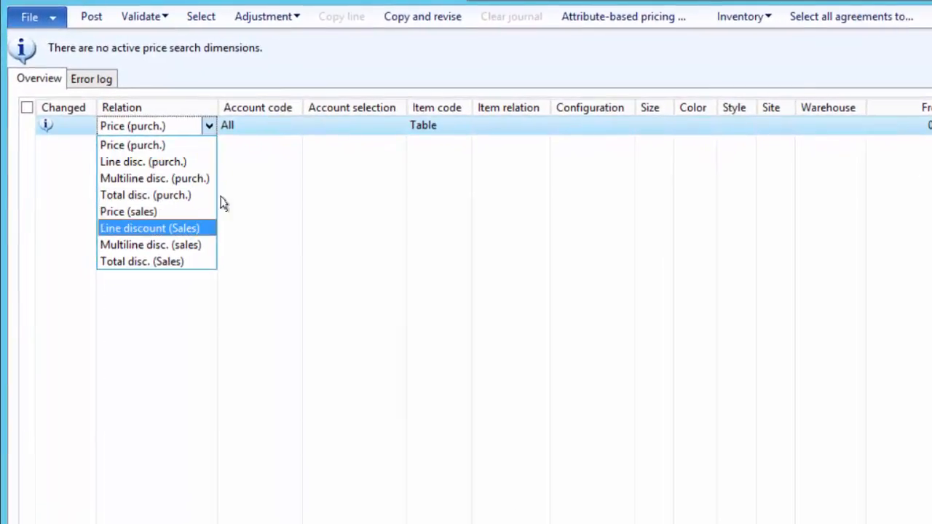
{"action": "left_click", "coordinate": [292, 128]}
{"action": "left_click", "coordinate": [288, 147]}
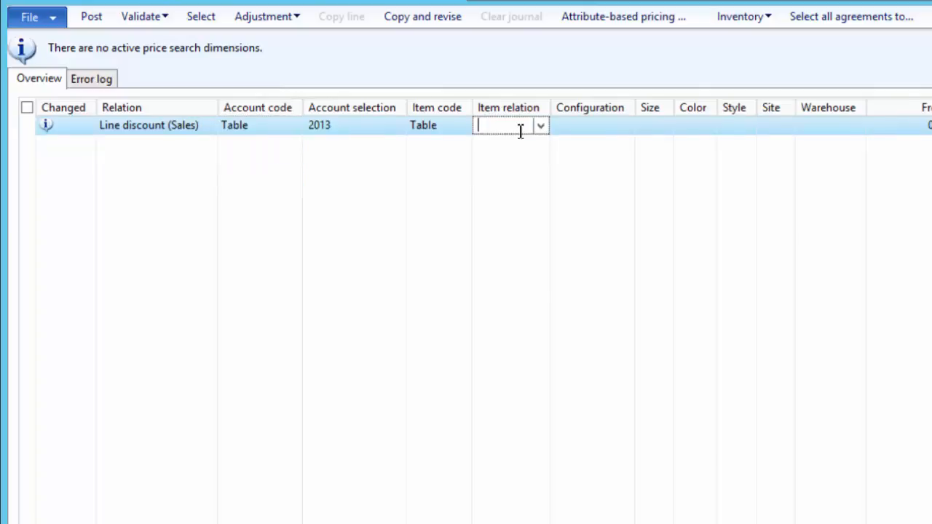
- Set the discount line's item relation to R-Bicycle with configuration C1, size S, color Blue, site 4 and warehouse 200
{"action": "type", "text": "R-C"}
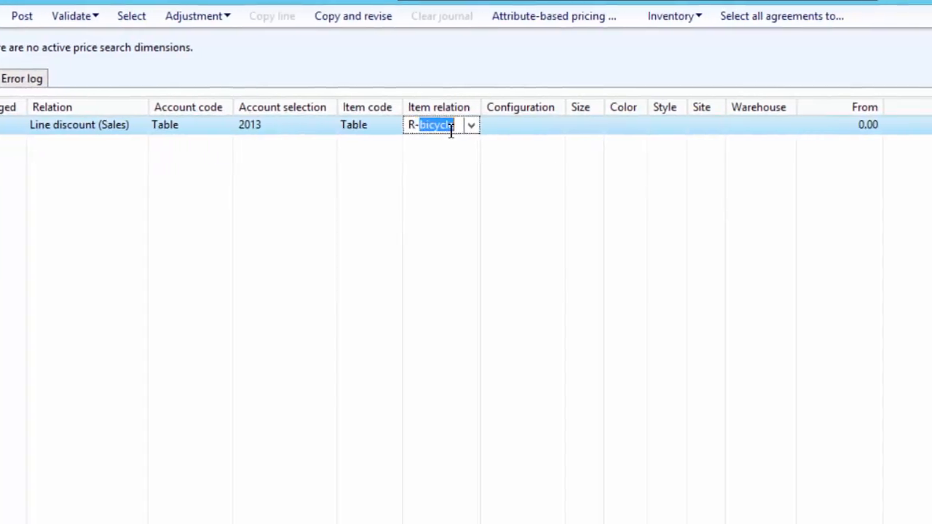
{"action": "key", "text": "BackSpace"}
{"action": "type", "text": "Bicycle"}
{"action": "key", "text": "Tab"}
{"action": "type", "text": "C"}
{"action": "key", "text": "Tab"}
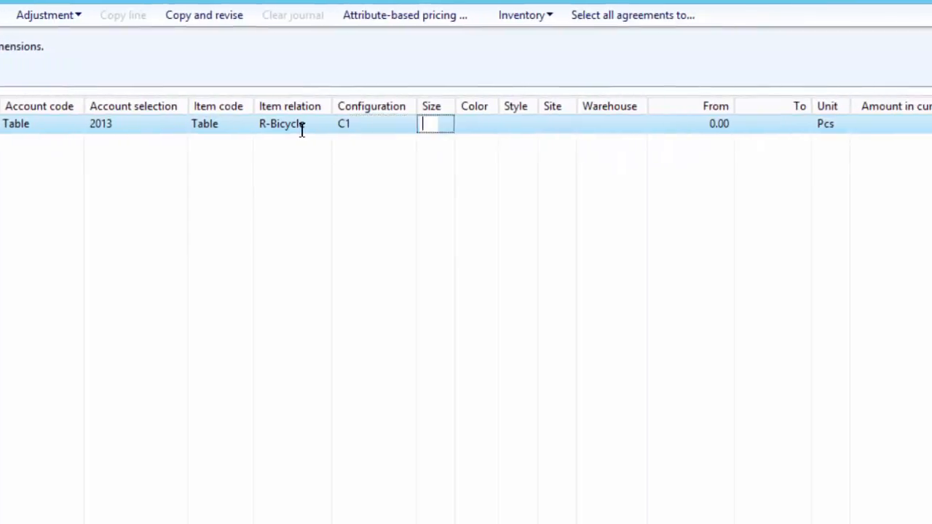
{"action": "type", "text": "S"}
{"action": "key", "text": "Tab"}
{"action": "type", "text": "Blue"}
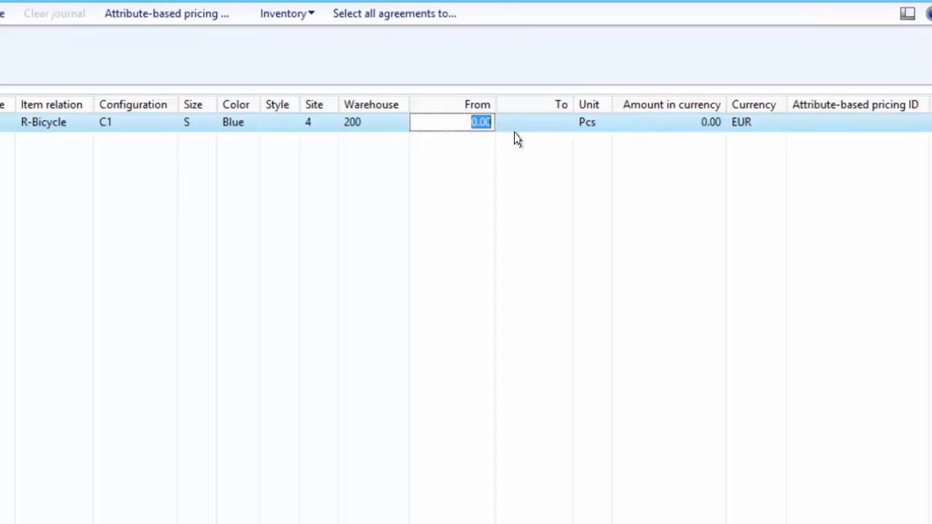
- Set the discount line's quantity range from 100 to 1,000 and its amount in currency to 10
{"action": "type", "text": "100"}
{"action": "key", "text": "Tab"}
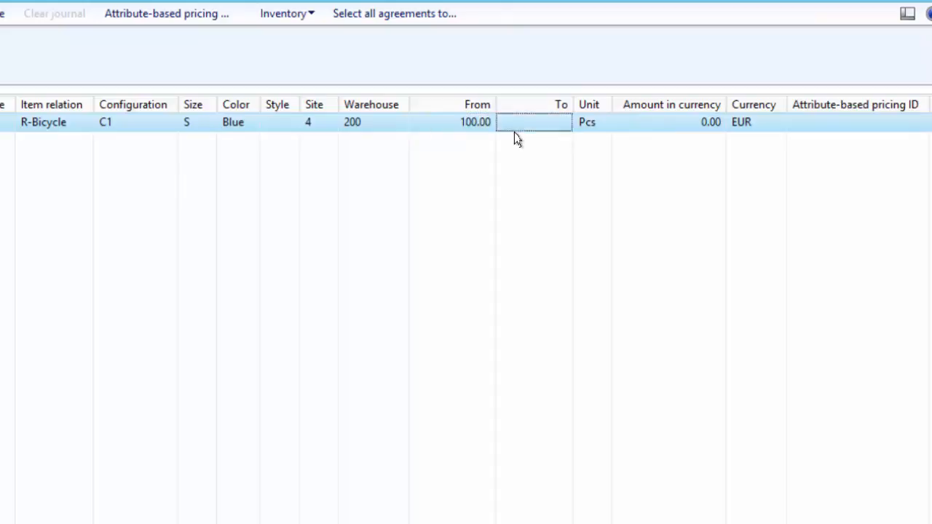
{"action": "type", "text": "1,000"}
{"action": "key", "text": "Tab"}
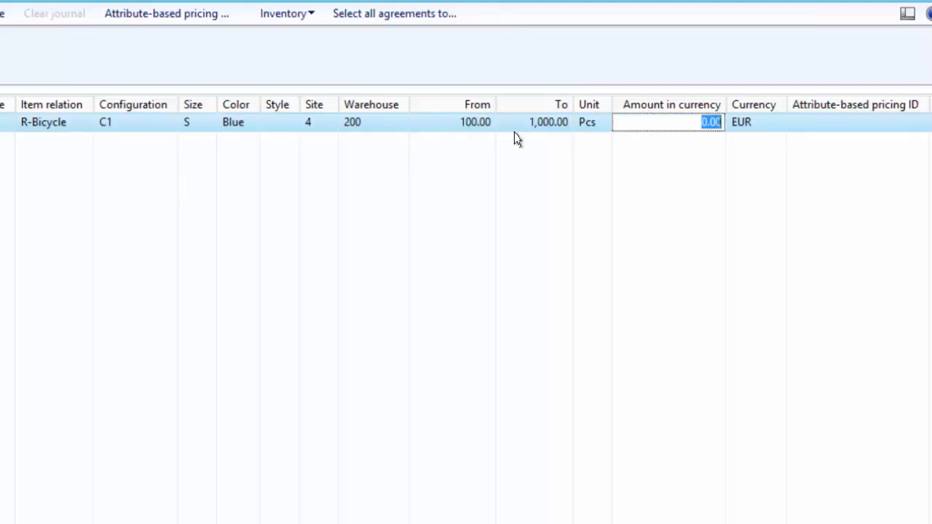
{"action": "type", "text": "10"}
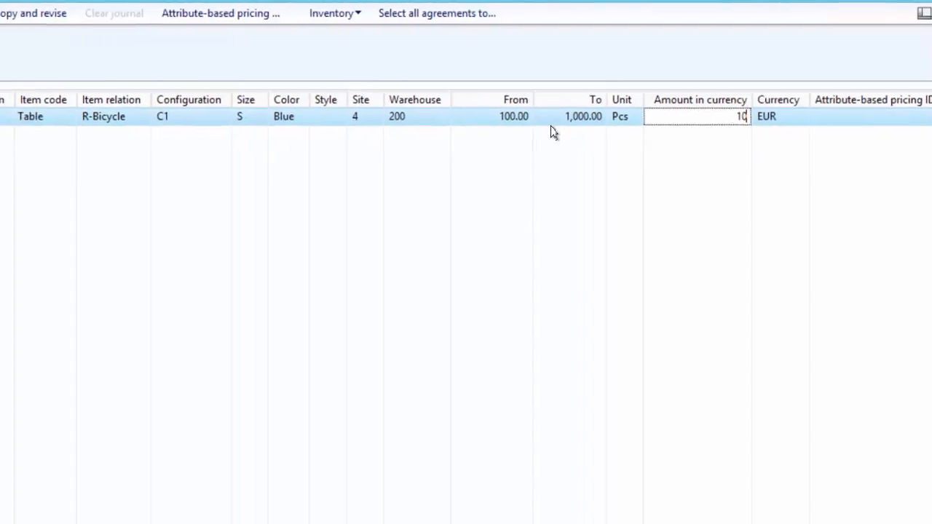
{"action": "key", "text": "Tab"}
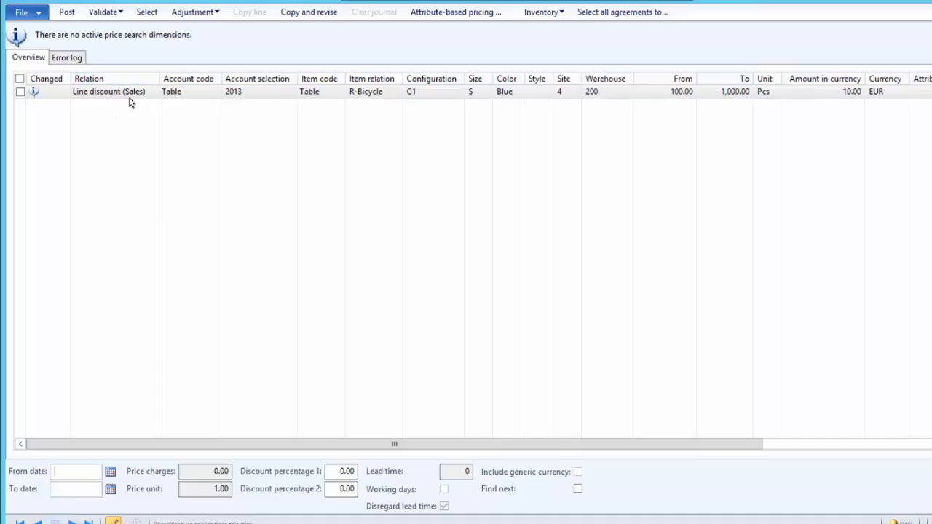
- Try a discount percentage 1 of 1.00 on the line discount and reset it to 0
{"action": "left_click", "coordinate": [338, 471]}
{"action": "key", "text": "Delete"}
{"action": "key", "text": "Delete"}
{"action": "key", "text": "Tab"}
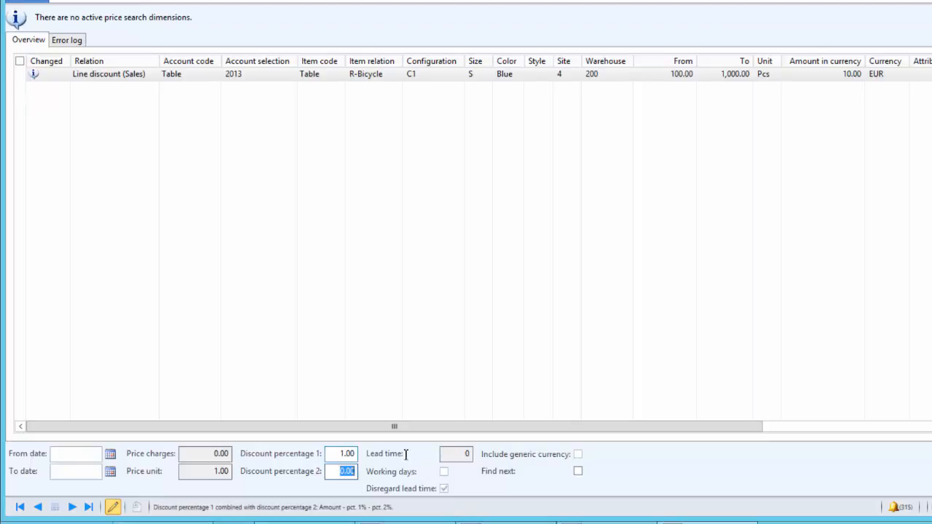
{"action": "key", "text": "shift+Tab"}
{"action": "type", "text": "0"}
{"action": "key", "text": "Return"}
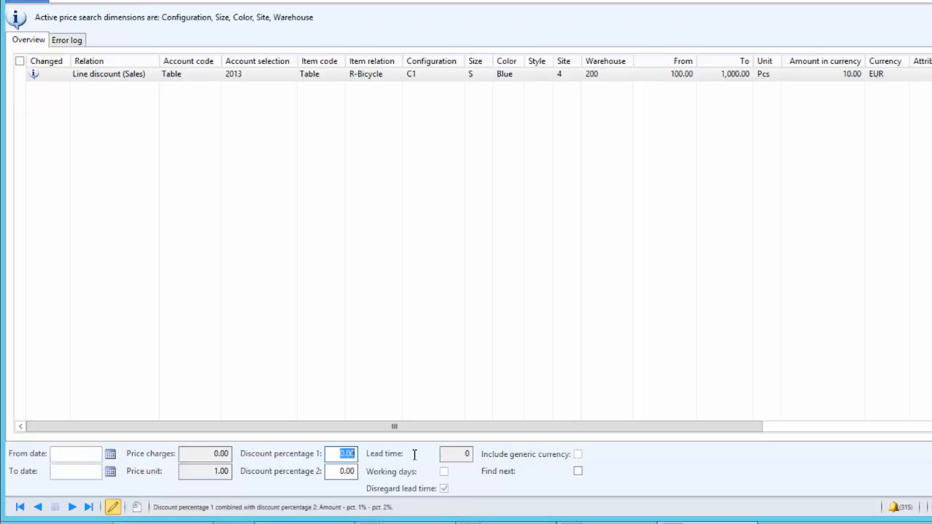
- Pick the from date of the line discount agreement in the calendar
{"action": "left_click", "coordinate": [110, 456]}
{"action": "left_click", "coordinate": [100, 327]}
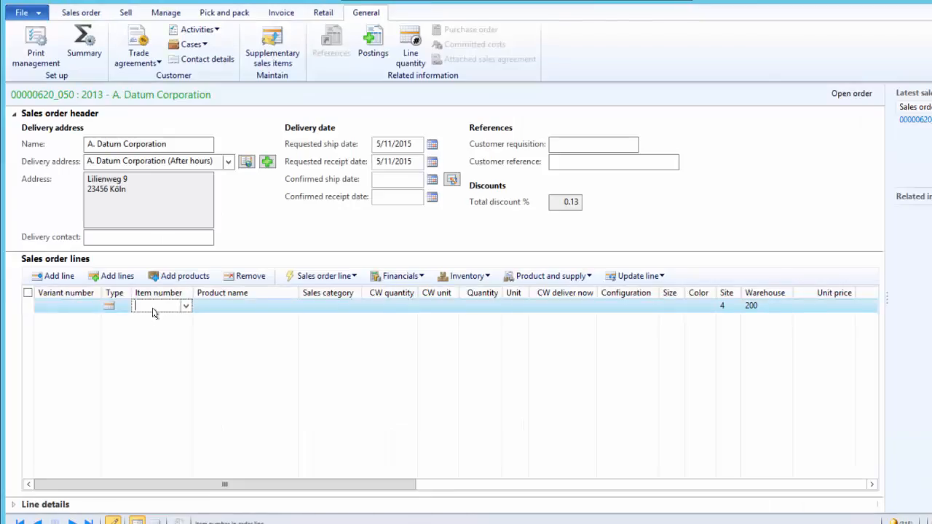
- Fill the empty sales order line with item R-Bicycle and quantity 200
{"action": "type", "text": "r-Bicycle"}
{"action": "key", "text": "Tab"}
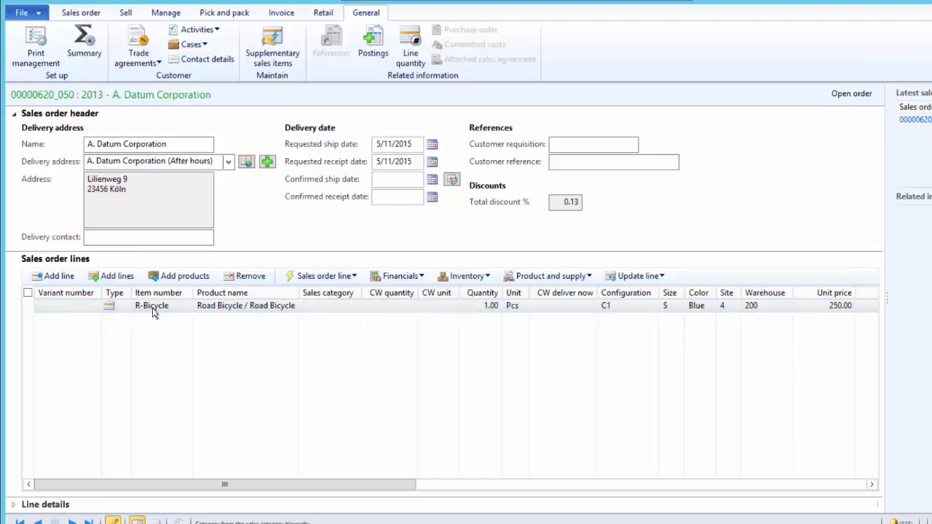
{"action": "type", "text": "2"}
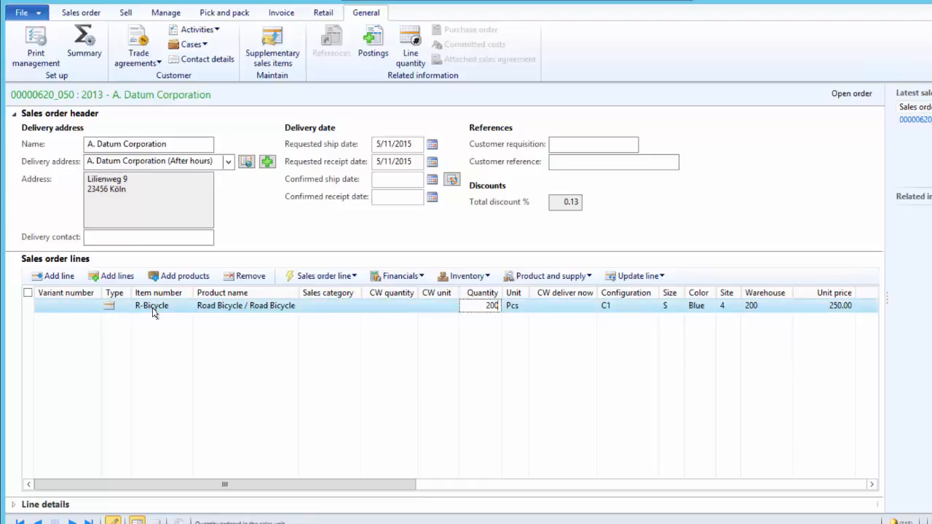
{"action": "key", "text": "Tab"}
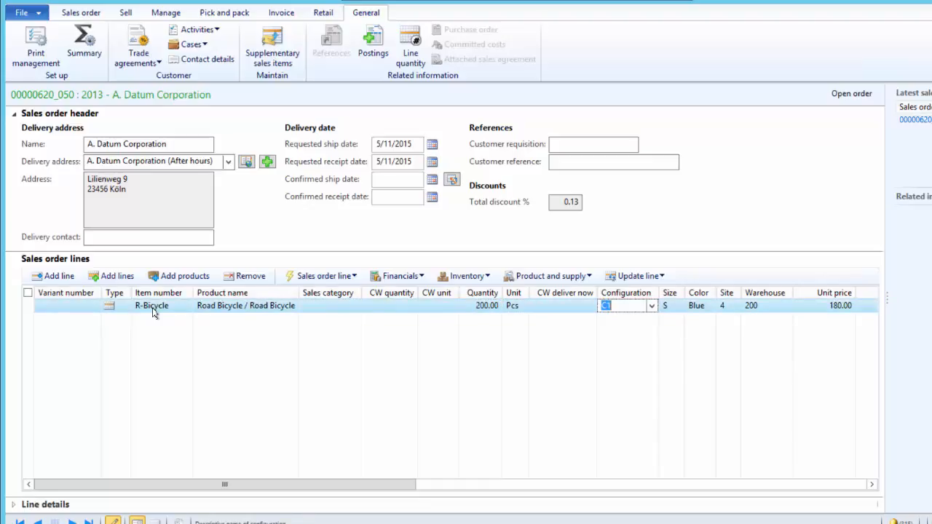
- Set the R-Bicycle order line's quantity to 90, save it, and check its unit price and discount
{"action": "left_click_drag", "start_coordinate": [328, 483], "coordinate": [530, 466]}
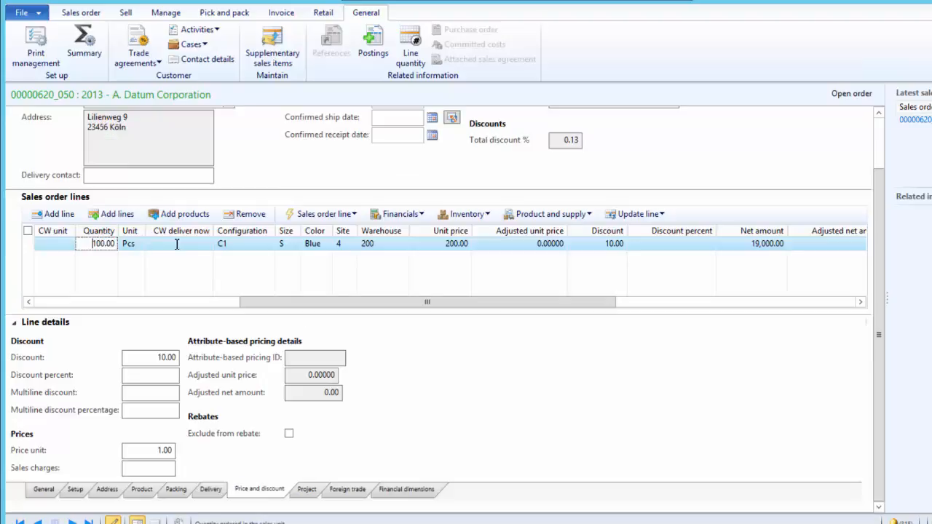
{"action": "left_click_drag", "start_coordinate": [177, 244], "coordinate": [179, 244]}
{"action": "type", "text": "8"}
{"action": "key", "text": "ctrl+s"}
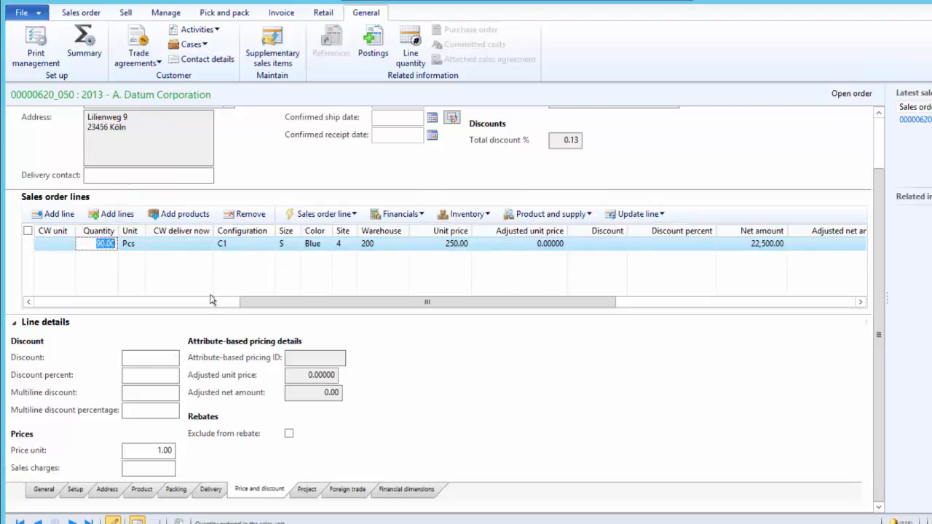
{"action": "left_click_drag", "start_coordinate": [400, 302], "coordinate": [483, 303]}
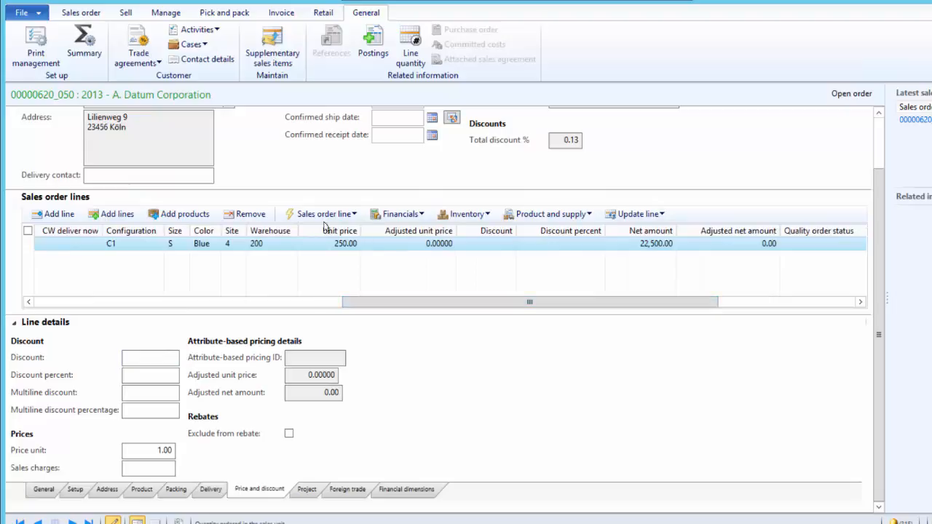
{"action": "left_click", "coordinate": [313, 304]}
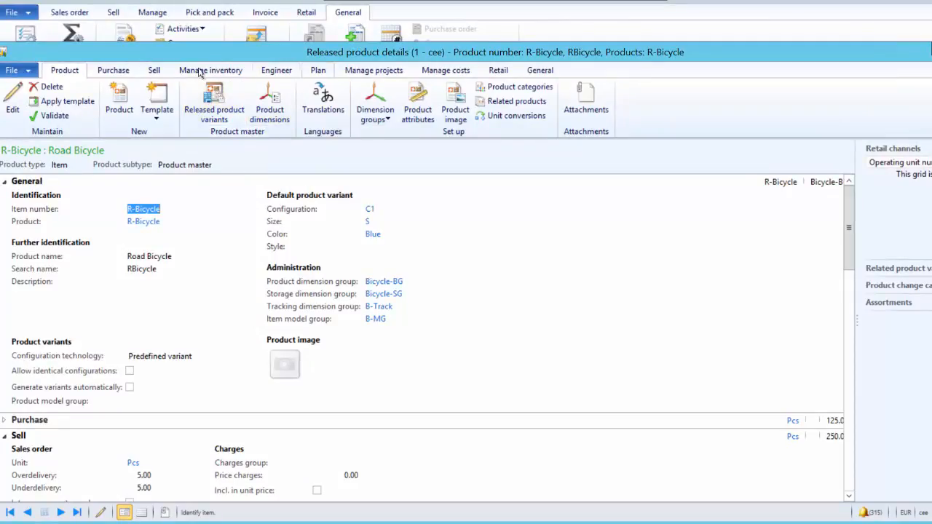
- Create a Disc price/discount agreement journal from R-Bicycle's sales trade agreements and open its lines
{"action": "left_click", "coordinate": [154, 70]}
{"action": "left_click", "coordinate": [180, 113]}
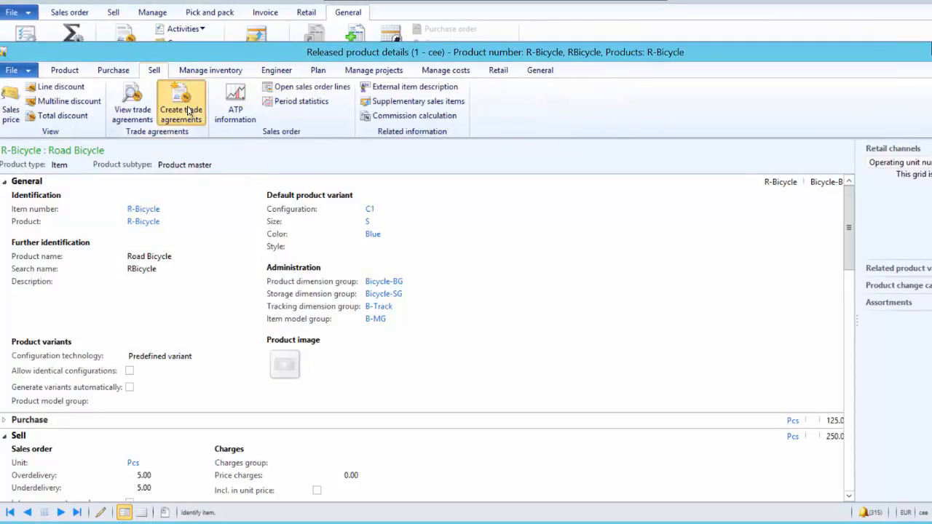
{"action": "left_click", "coordinate": [368, 146]}
{"action": "left_click", "coordinate": [378, 169]}
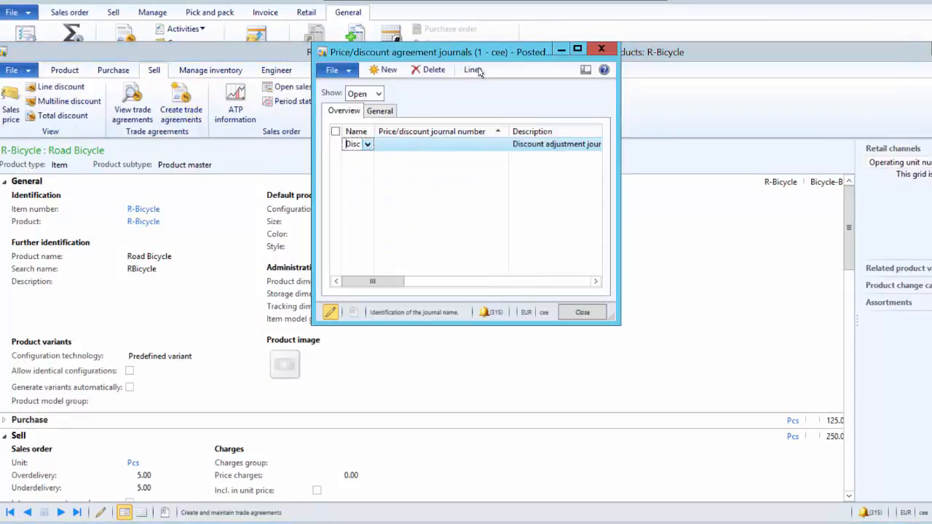
{"action": "left_click", "coordinate": [473, 70]}
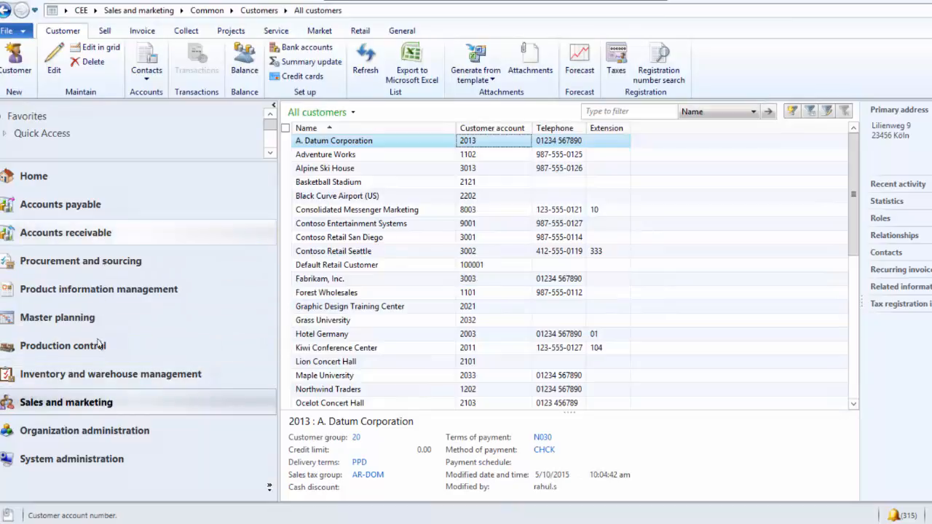
- Open the item discount groups setup in Inventory and warehouse management and show the multiline discount groups
{"action": "left_click", "coordinate": [88, 409]}
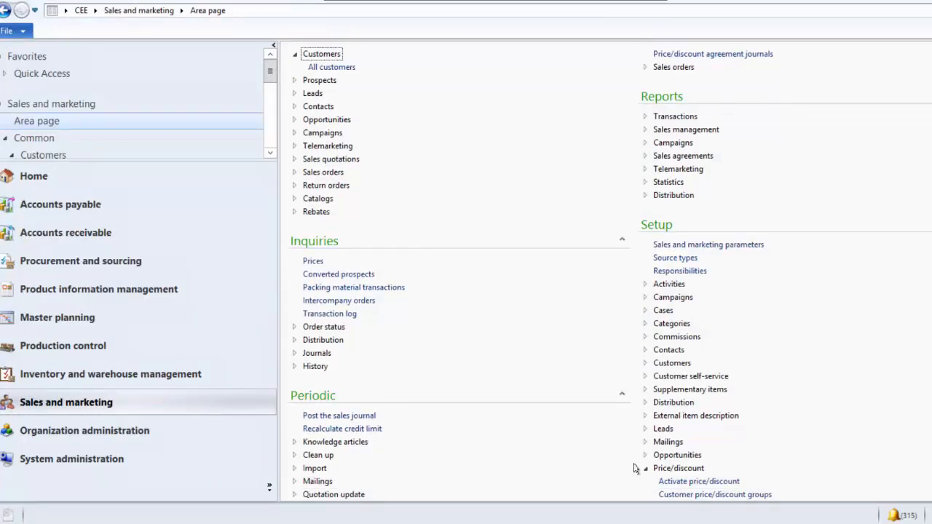
{"action": "scroll", "coordinate": [638, 466], "scroll_direction": "down", "scroll_amount": 1}
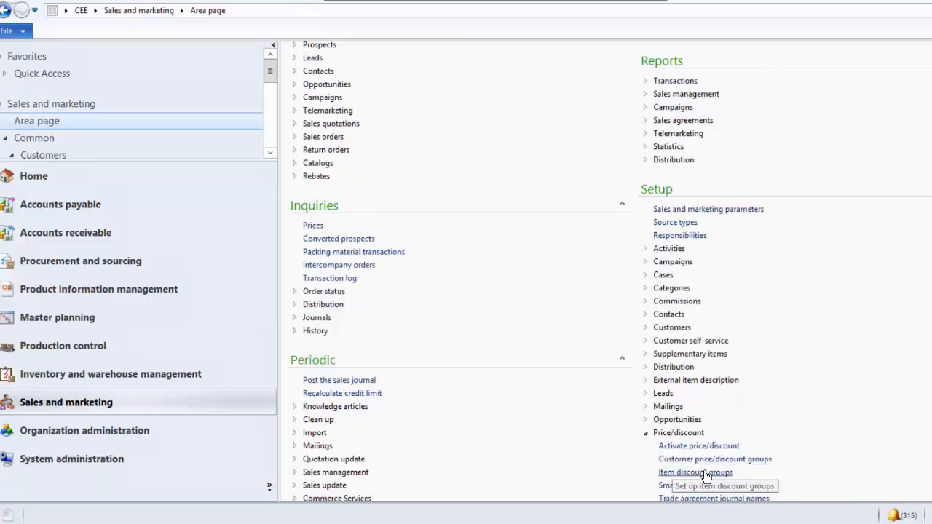
{"action": "left_click", "coordinate": [153, 378]}
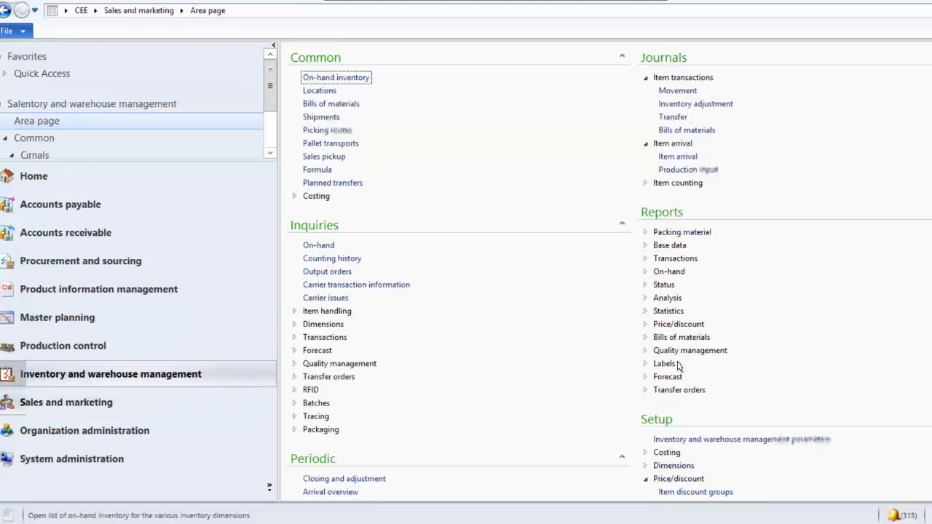
{"action": "scroll", "coordinate": [714, 287], "scroll_direction": "down", "scroll_amount": 10}
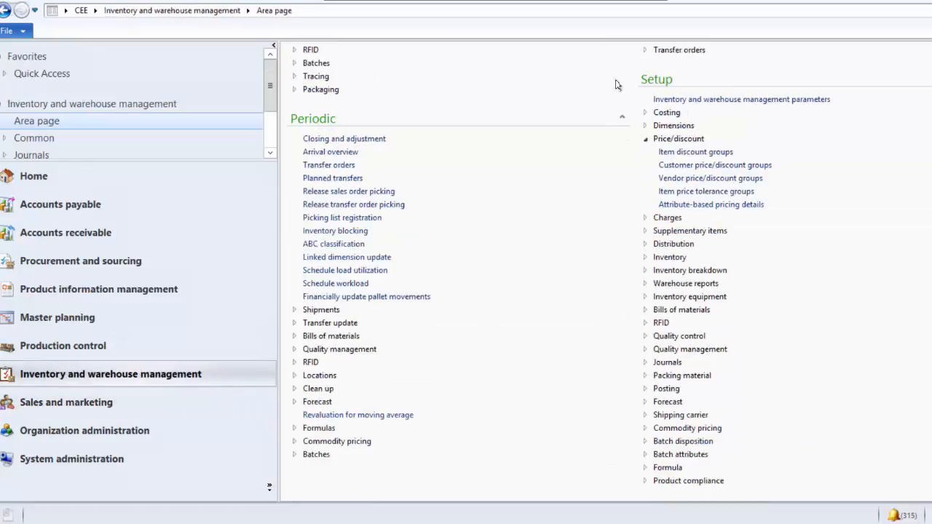
{"action": "left_click", "coordinate": [697, 154]}
{"action": "left_click", "coordinate": [392, 129]}
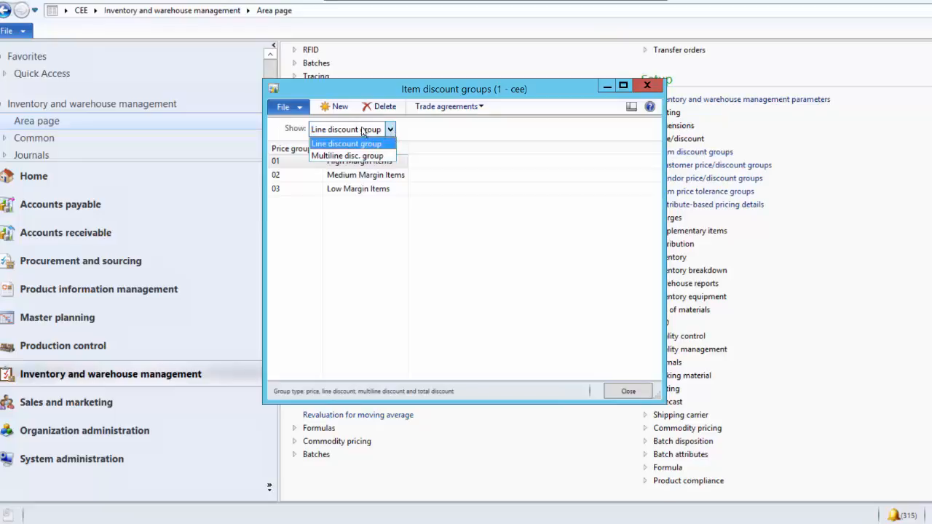
{"action": "left_click", "coordinate": [349, 157]}
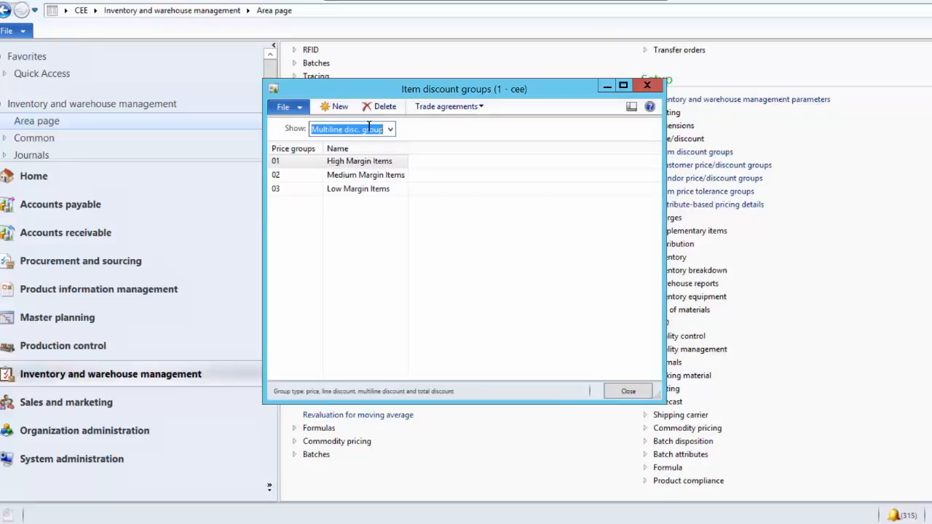
- Create the multiline discount group RD named Road Bicycle and close the item discount groups
{"action": "left_click", "coordinate": [337, 107]}
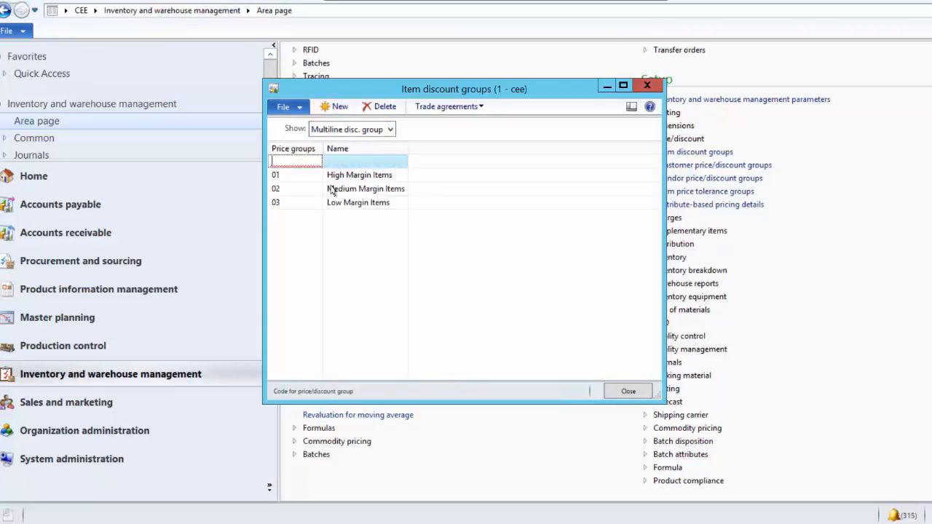
{"action": "type", "text": "RD"}
{"action": "key", "text": "Tab"}
{"action": "type", "text": "Road Bicycle"}
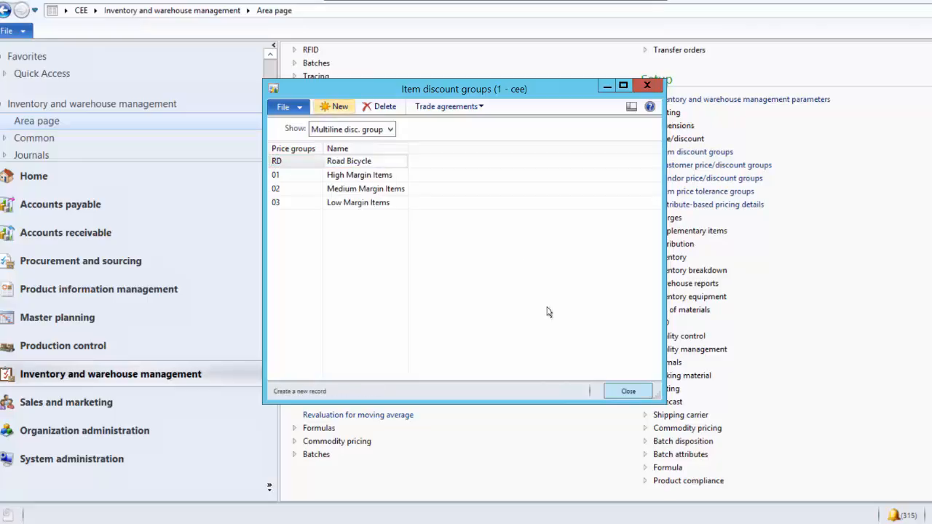
{"action": "left_click", "coordinate": [479, 108]}
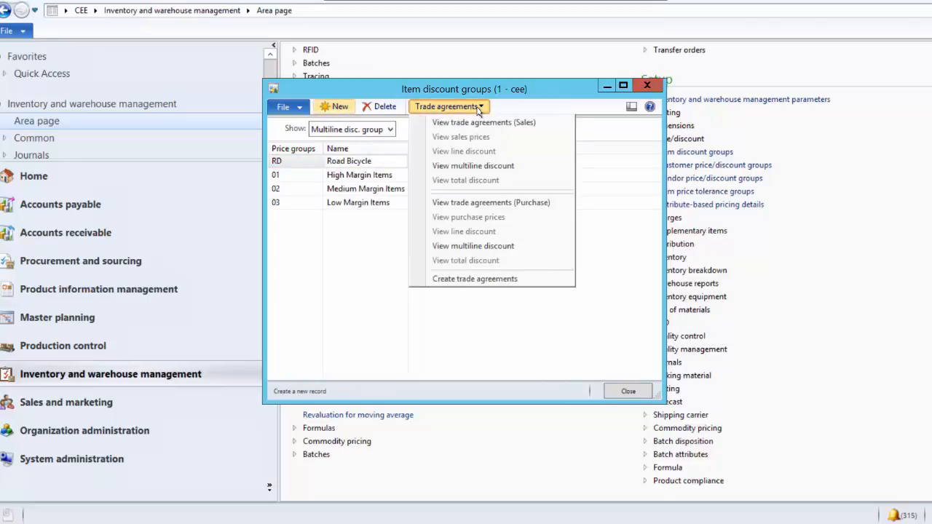
{"action": "left_click", "coordinate": [637, 396]}
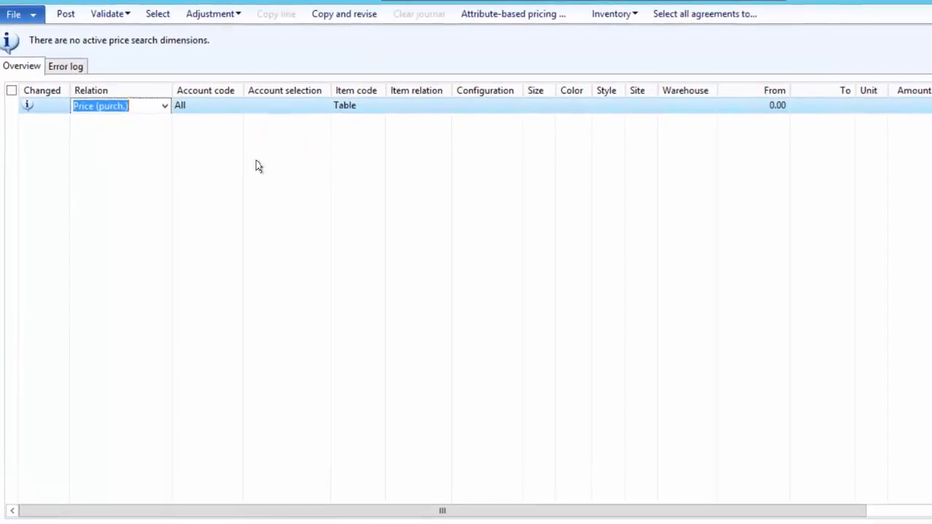
{"action": "left_click", "coordinate": [175, 113]}
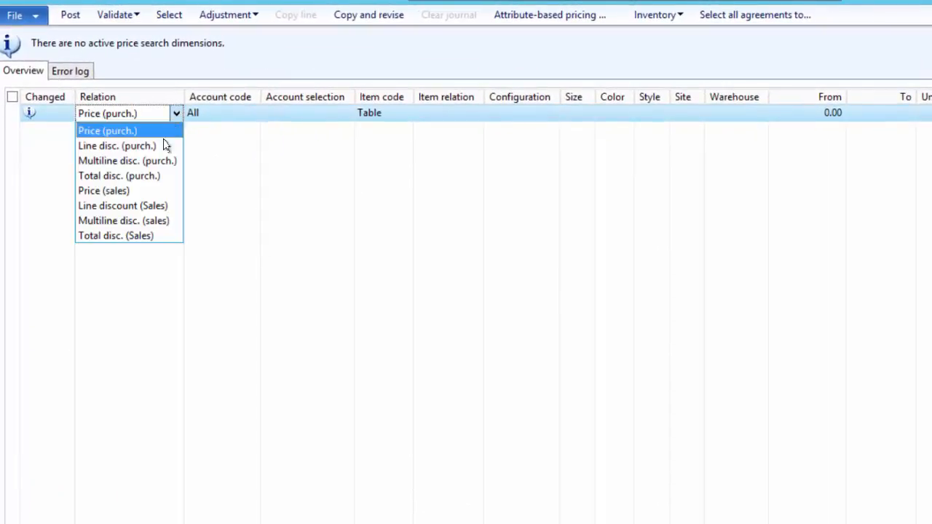
{"action": "left_click", "coordinate": [147, 220]}
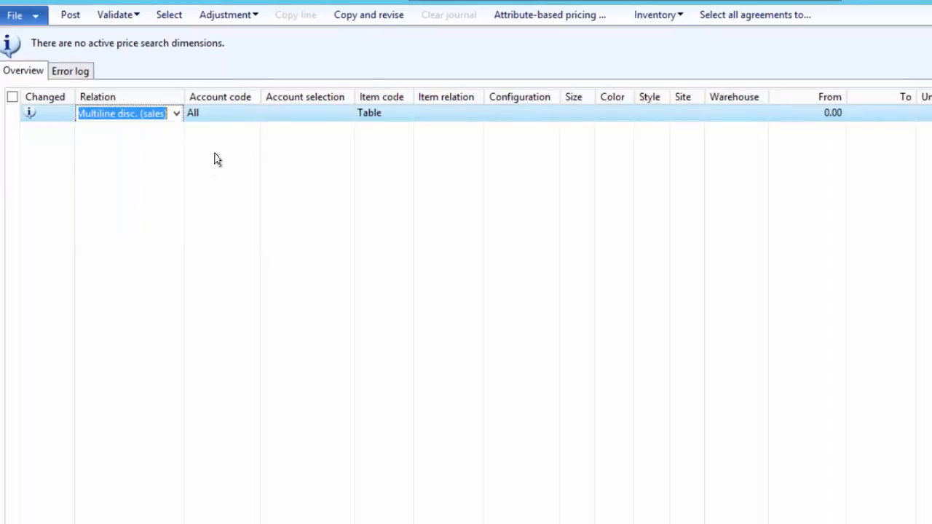
{"action": "left_click", "coordinate": [246, 116]}
{"action": "left_click", "coordinate": [252, 113]}
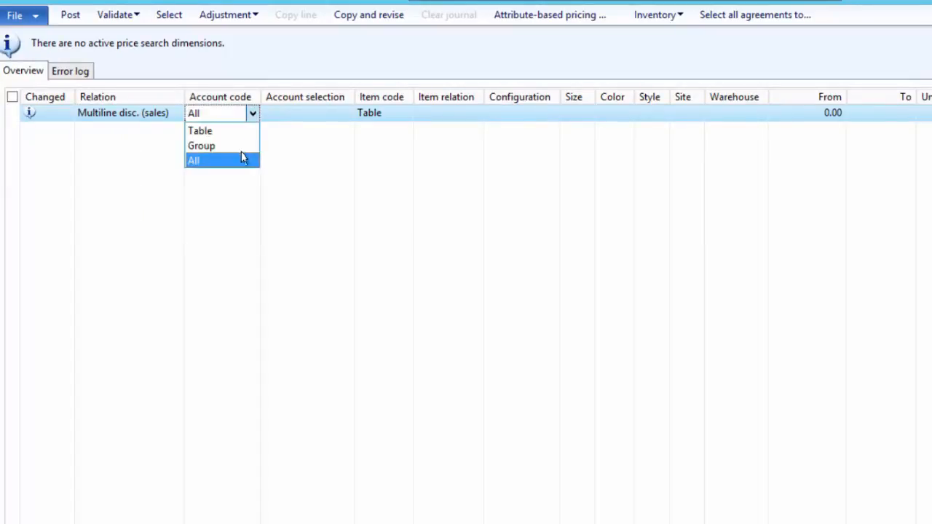
{"action": "left_click", "coordinate": [328, 117]}
{"action": "left_click", "coordinate": [342, 114]}
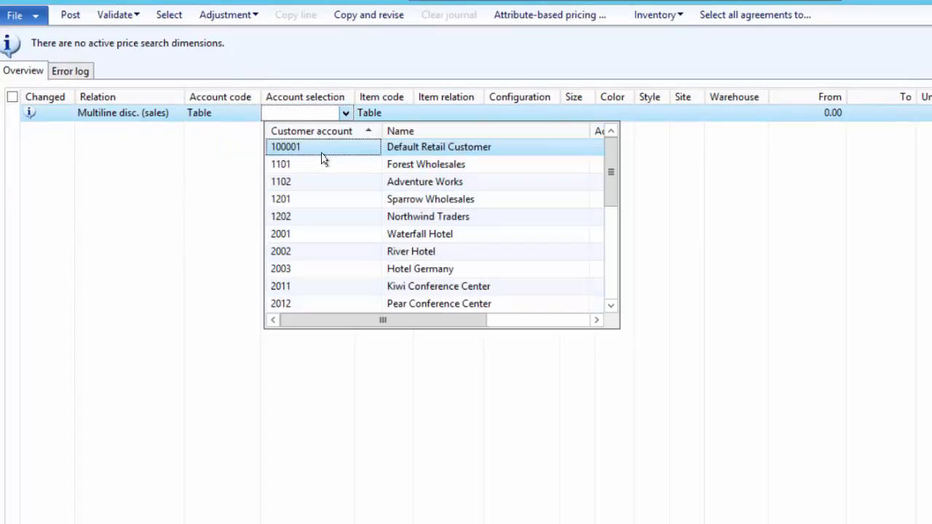
- Set the multiline discount line's item code to Group and its item relation to RD
{"action": "left_click", "coordinate": [441, 116]}
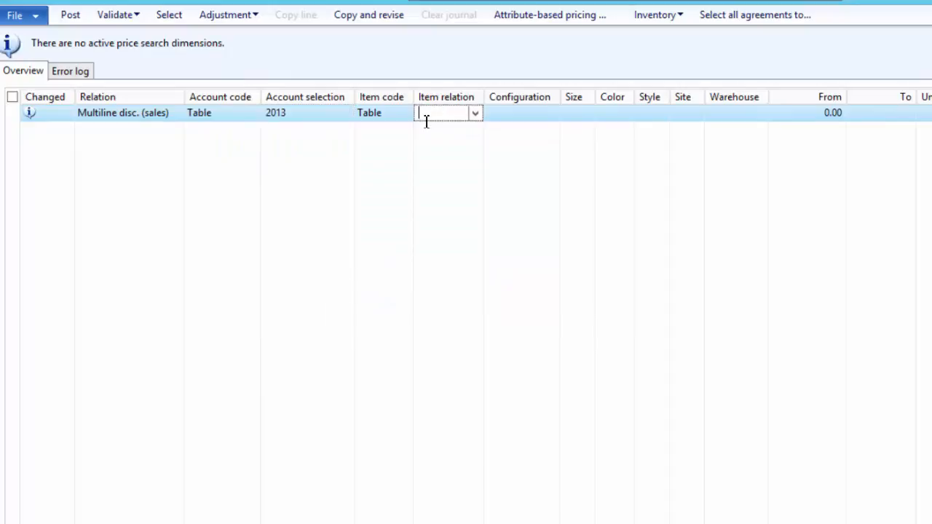
{"action": "left_click", "coordinate": [408, 114]}
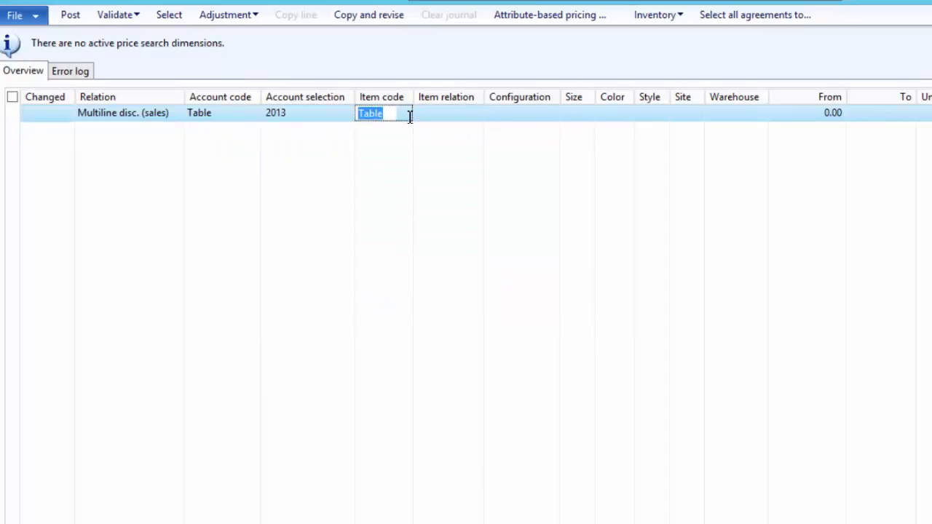
{"action": "left_click", "coordinate": [407, 117]}
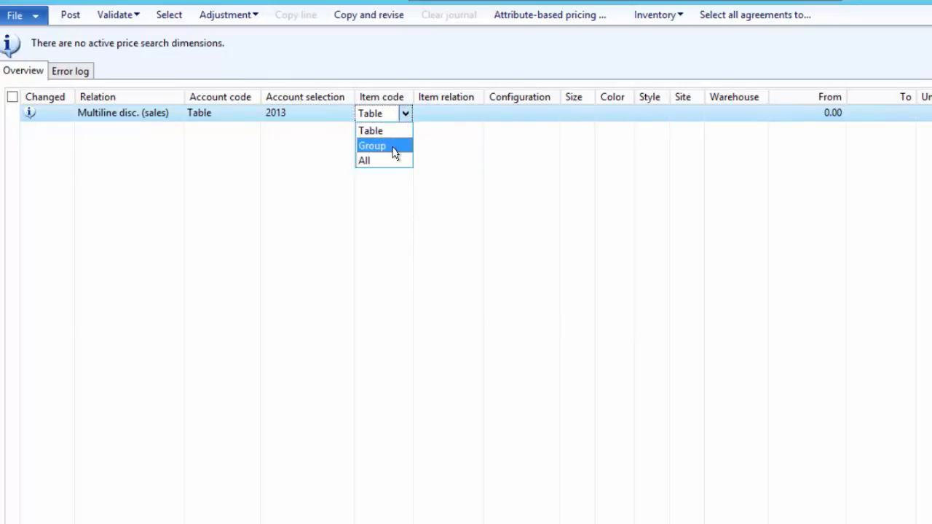
{"action": "left_click", "coordinate": [393, 146]}
{"action": "left_click", "coordinate": [473, 114]}
{"action": "left_click", "coordinate": [477, 115]}
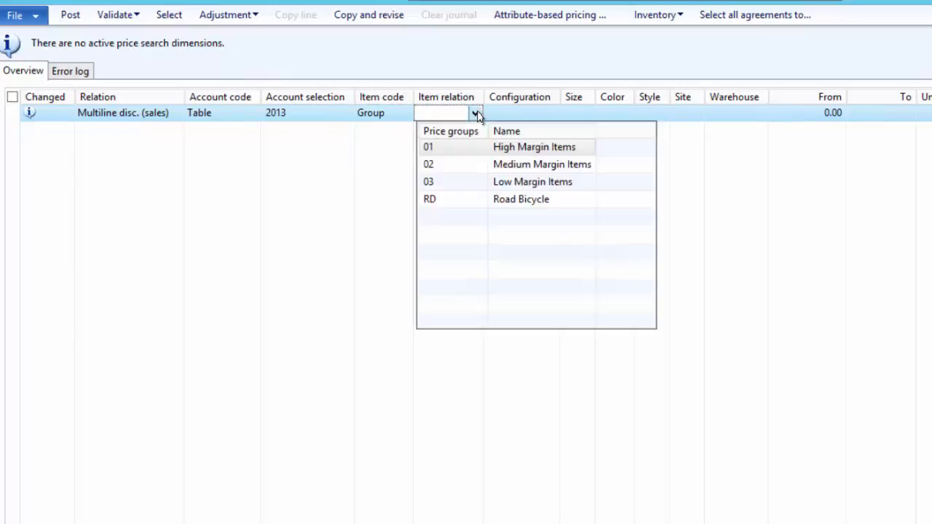
{"action": "left_click", "coordinate": [445, 200]}
{"action": "key", "text": "Tab"}
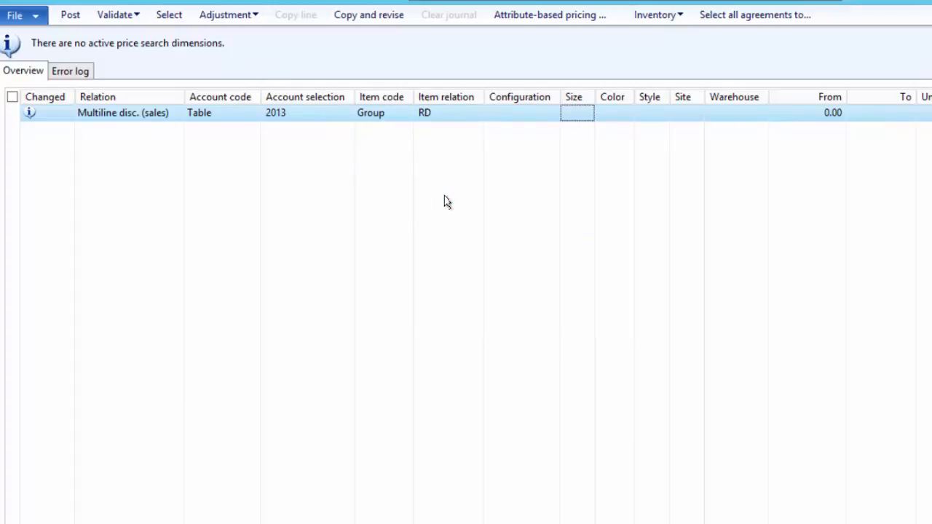
- Set the multiline discount's quantity range from 500 to 1,000 and its amount in currency to 5
{"action": "key", "text": "Tab"}
{"action": "key", "text": "Tab"}
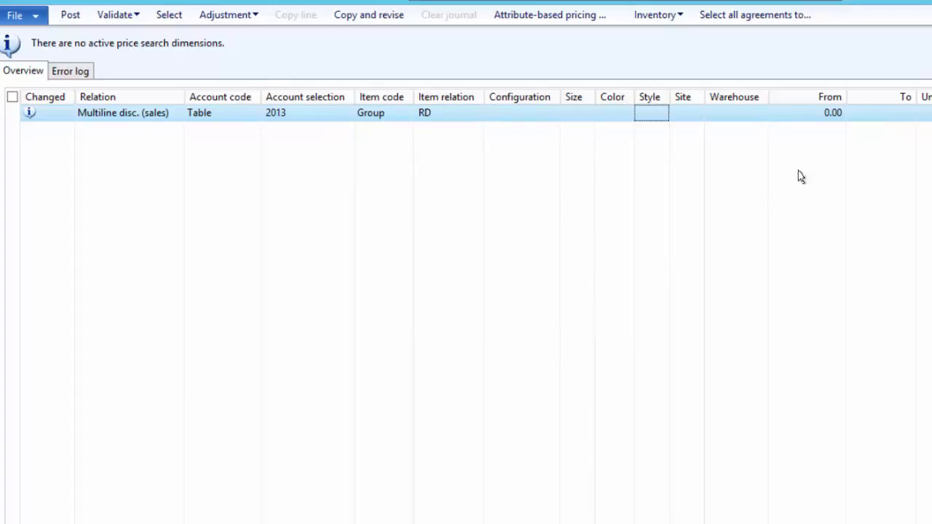
{"action": "key", "text": "Tab"}
{"action": "key", "text": "Tab"}
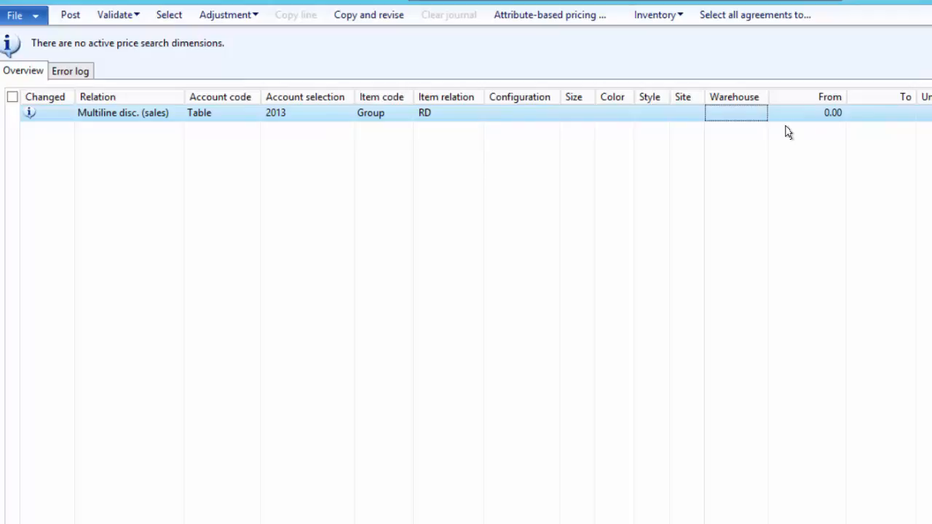
{"action": "left_click", "coordinate": [813, 112]}
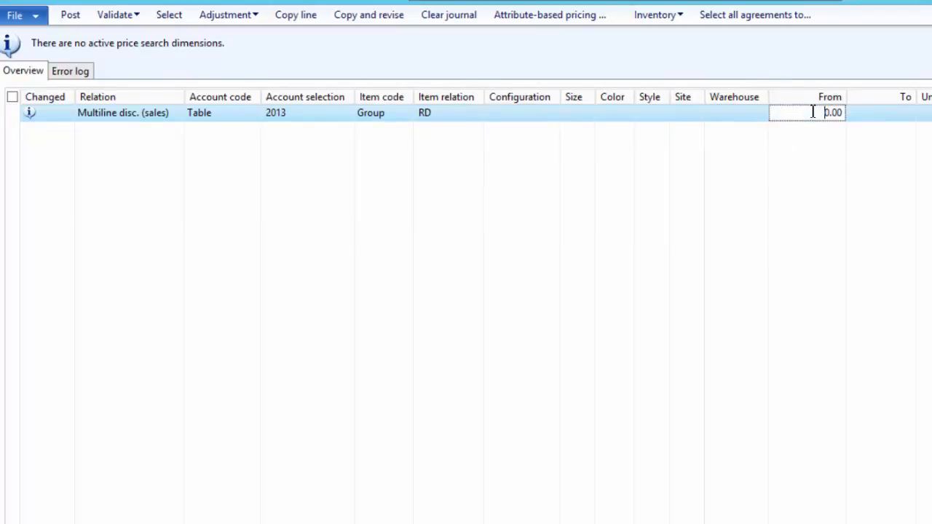
{"action": "left_click_drag", "start_coordinate": [812, 111], "coordinate": [916, 107]}
{"action": "type", "text": "50"}
{"action": "key", "text": "Tab"}
{"action": "type", "text": "1000"}
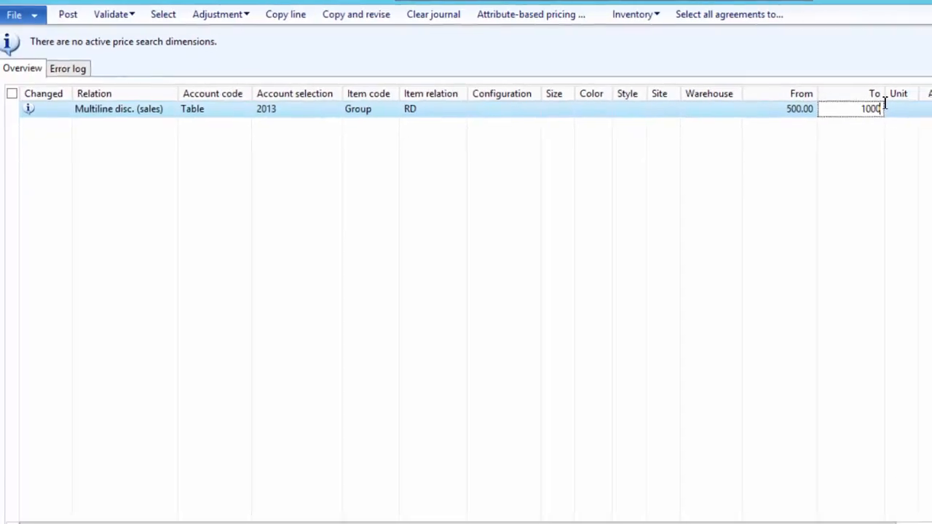
{"action": "key", "text": "Tab"}
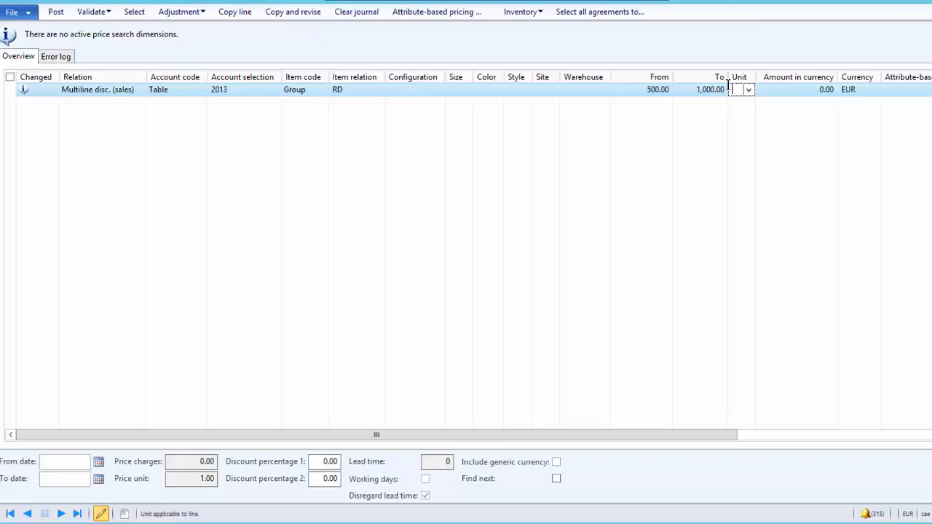
{"action": "key", "text": "Tab"}
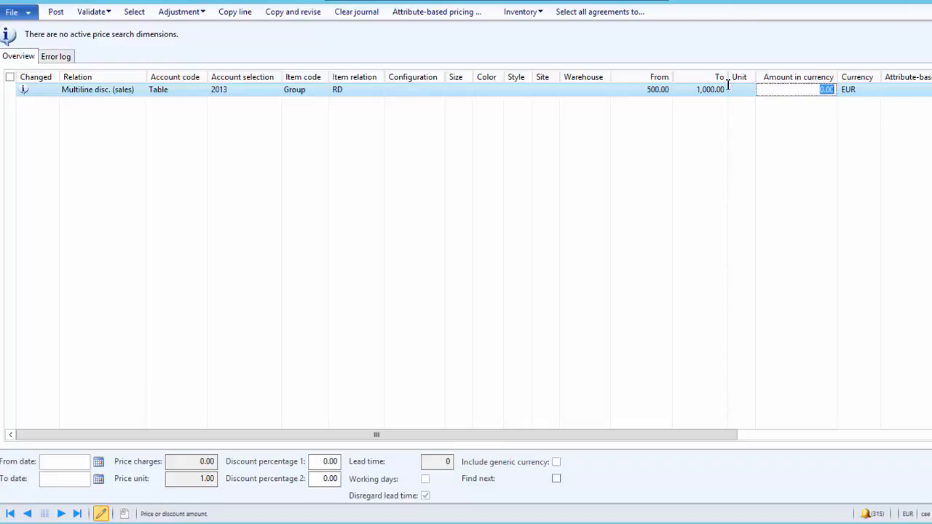
{"action": "type", "text": "5"}
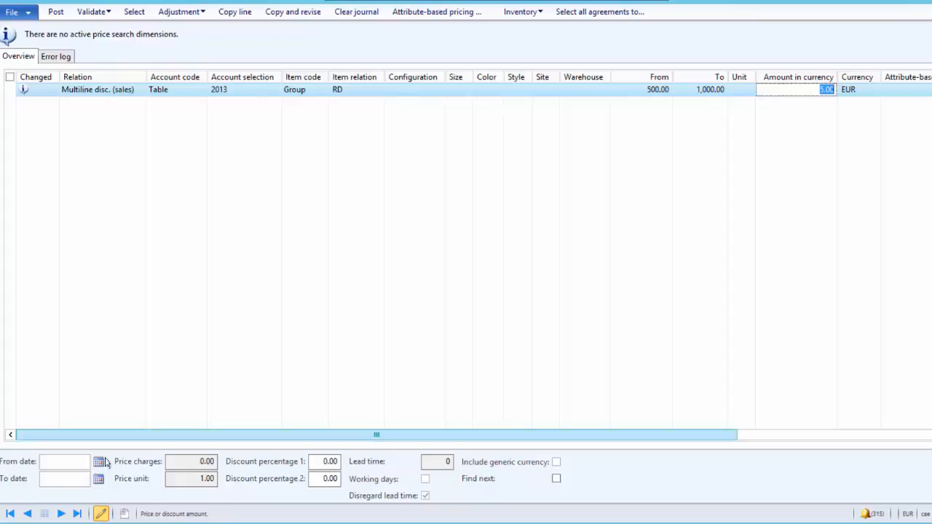
- Set the multiline discount's validity from May 11 to May 15, 2015, and post the journal
{"action": "left_click", "coordinate": [99, 462]}
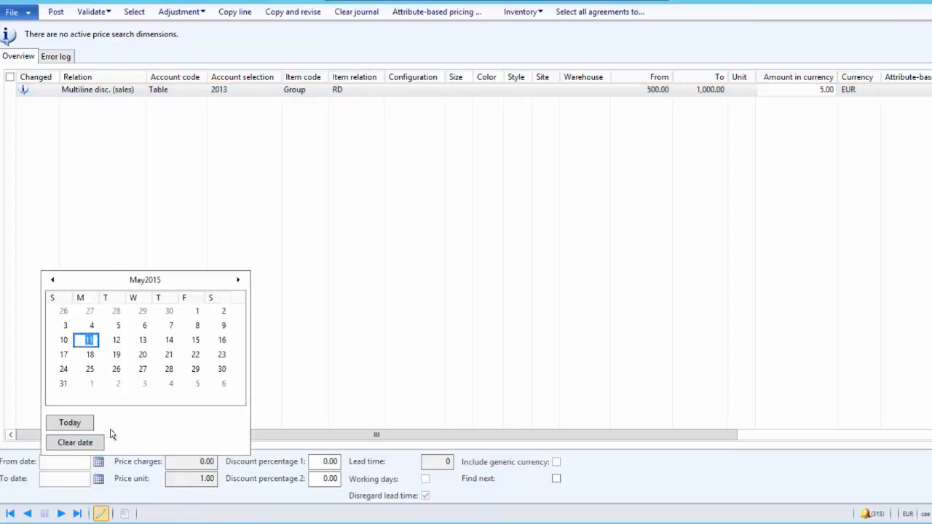
{"action": "left_click", "coordinate": [99, 479]}
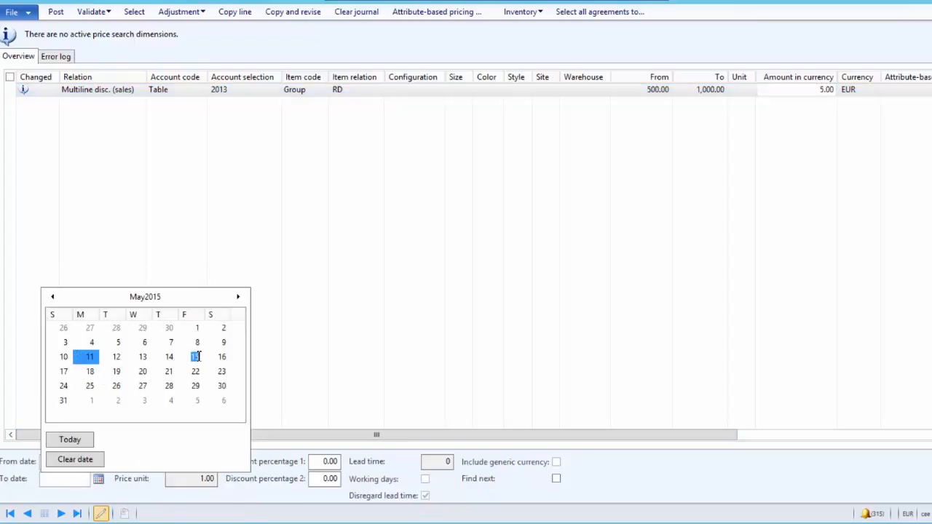
{"action": "left_click", "coordinate": [195, 356]}
{"action": "left_click", "coordinate": [59, 13]}
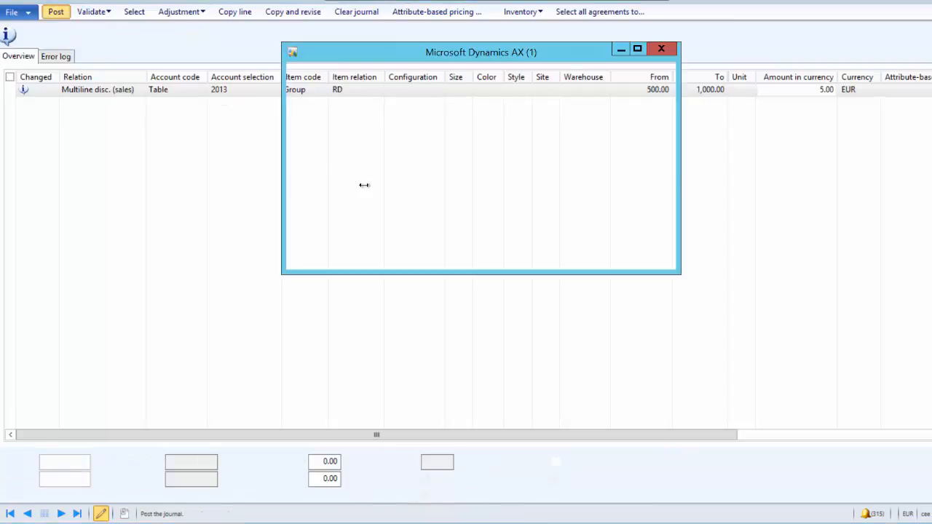
{"action": "left_click", "coordinate": [590, 237]}
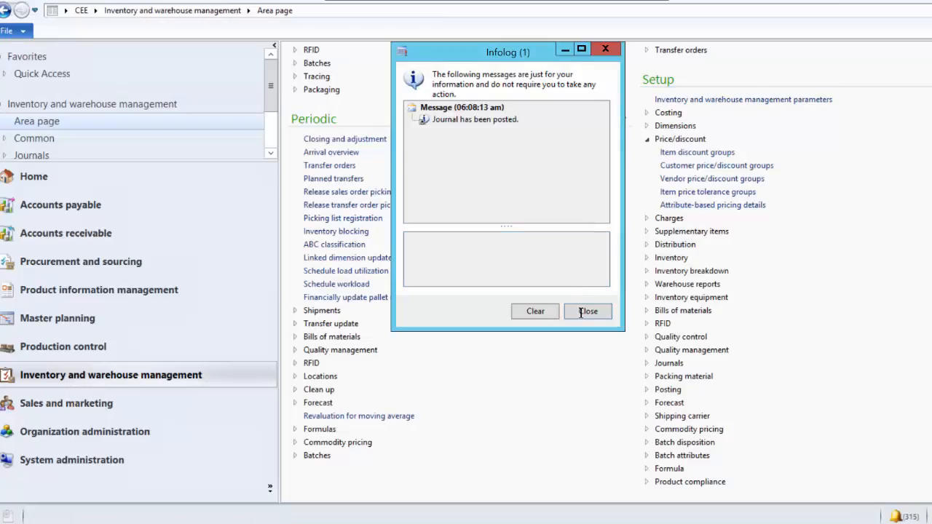
{"action": "left_click", "coordinate": [581, 311]}
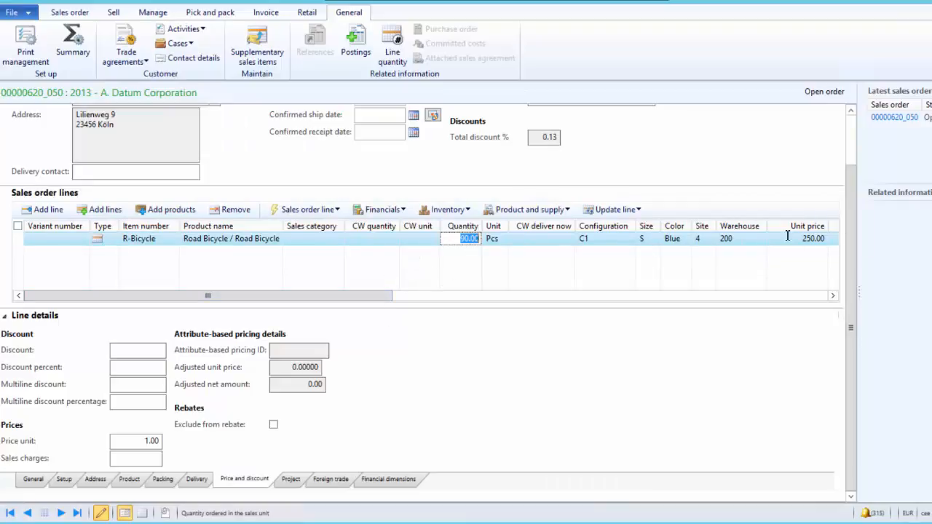
- Add a second sales order line for R-Bicycle with a quantity of 450
{"action": "left_click", "coordinate": [42, 209]}
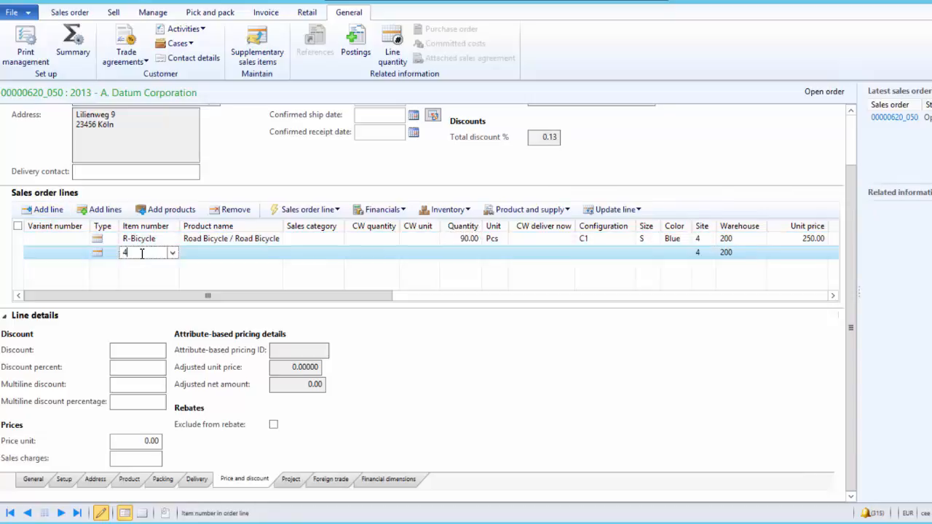
{"action": "type", "text": "4"}
{"action": "key", "text": "Tab"}
{"action": "type", "text": "45"}
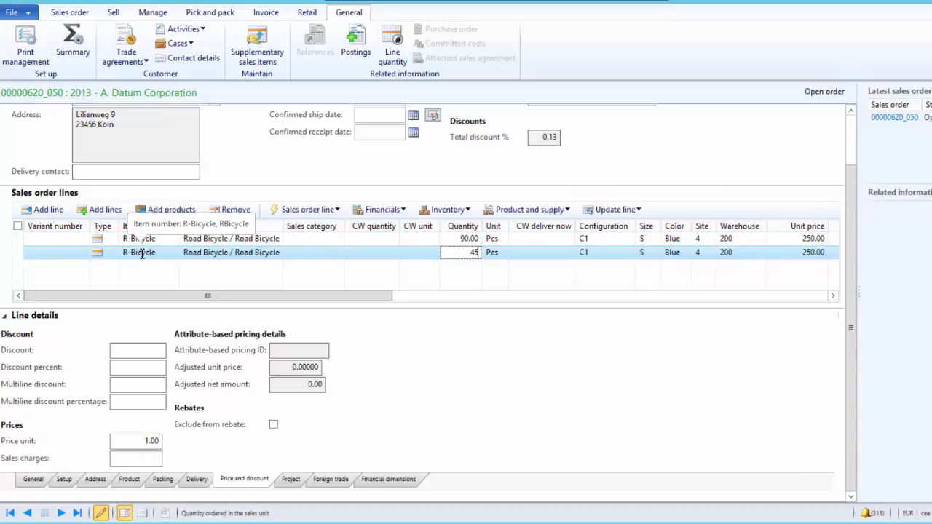
{"action": "key", "text": "Tab"}
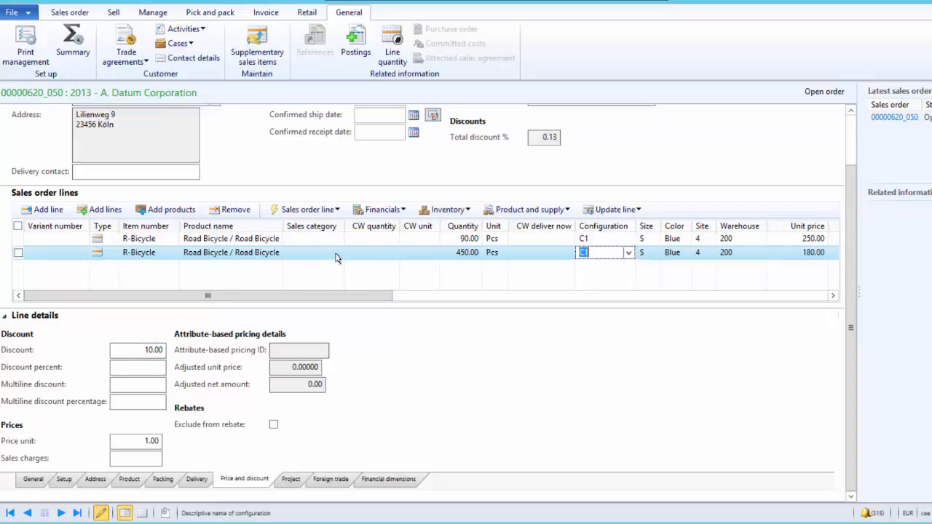
- Edit the R-Bicycle released product and set its multiline discount group to RD
{"action": "left_click", "coordinate": [114, 12]}
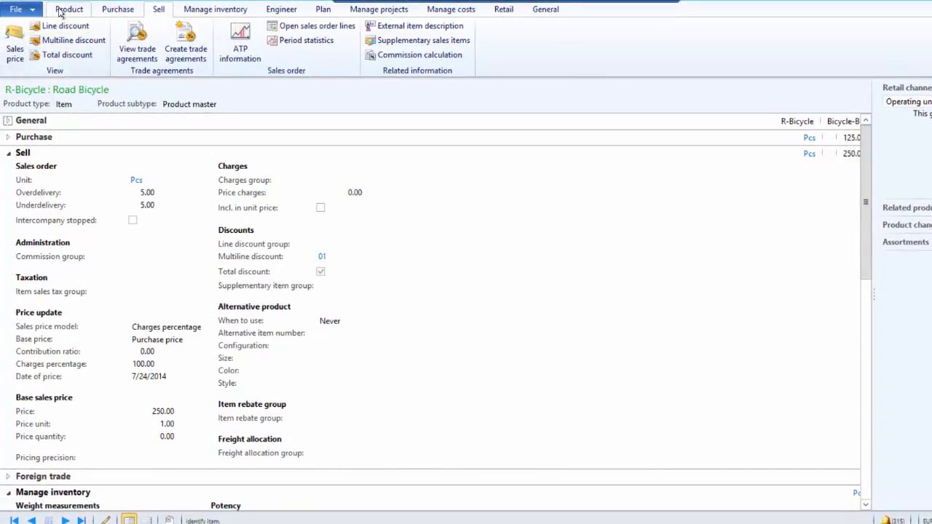
{"action": "left_click", "coordinate": [64, 10]}
{"action": "left_click", "coordinate": [16, 44]}
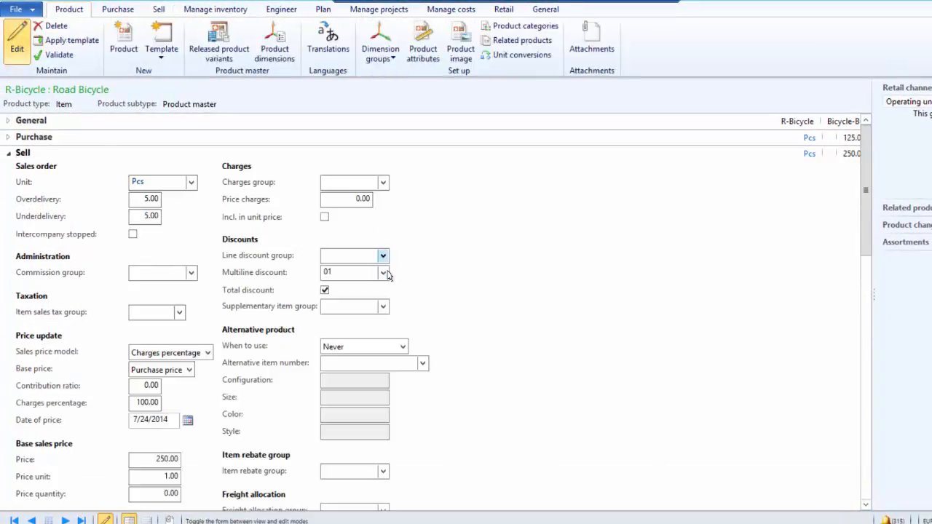
{"action": "left_click", "coordinate": [384, 272]}
{"action": "left_click", "coordinate": [354, 347]}
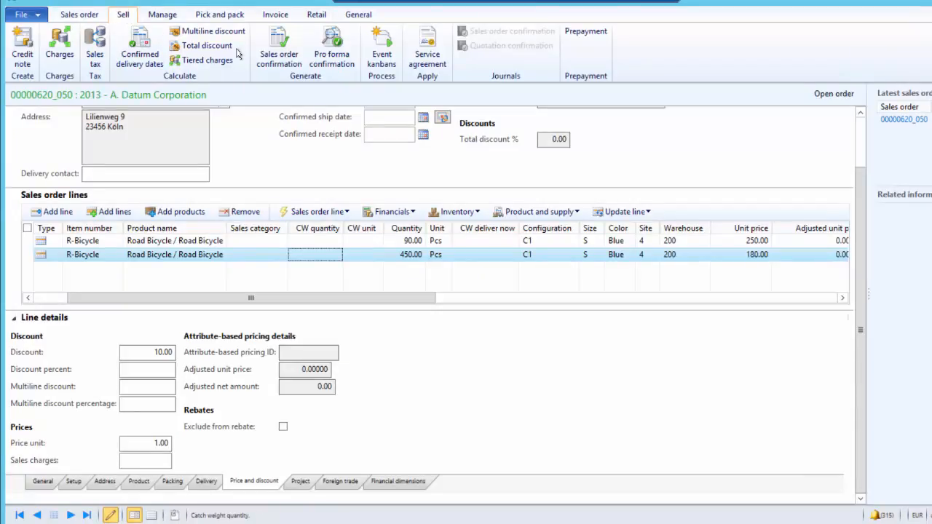
- Calculate the multiline discount for A. Datum Corporation's sales order and review the discounts on both lines
{"action": "left_click", "coordinate": [218, 33]}
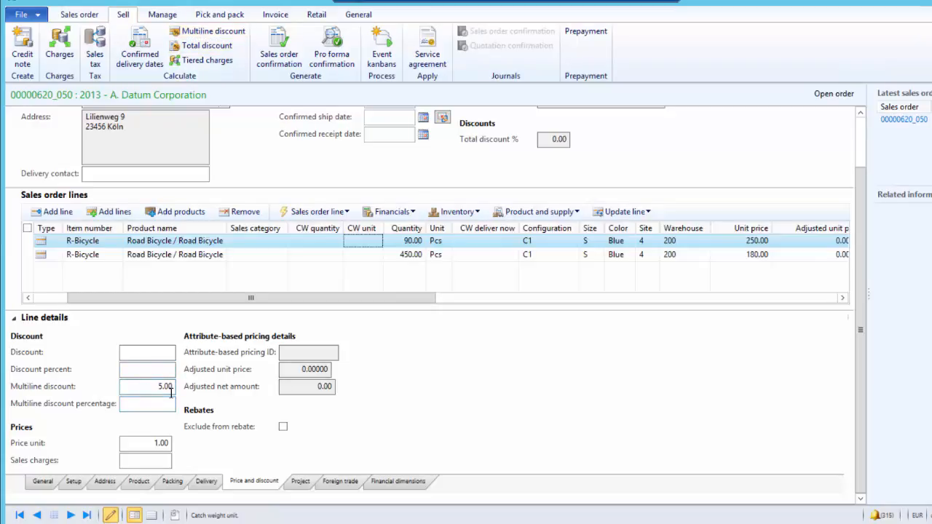
{"action": "left_click", "coordinate": [254, 255]}
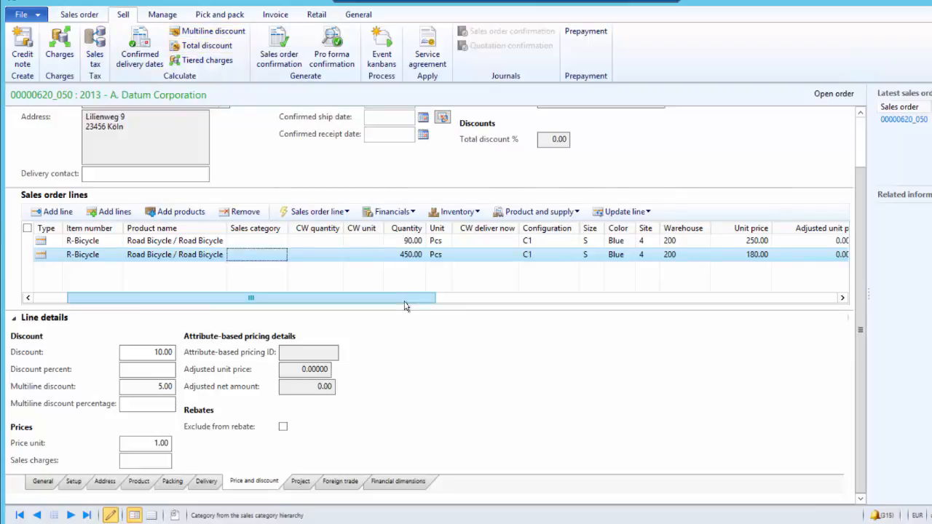
{"action": "left_click_drag", "start_coordinate": [405, 302], "coordinate": [473, 305]}
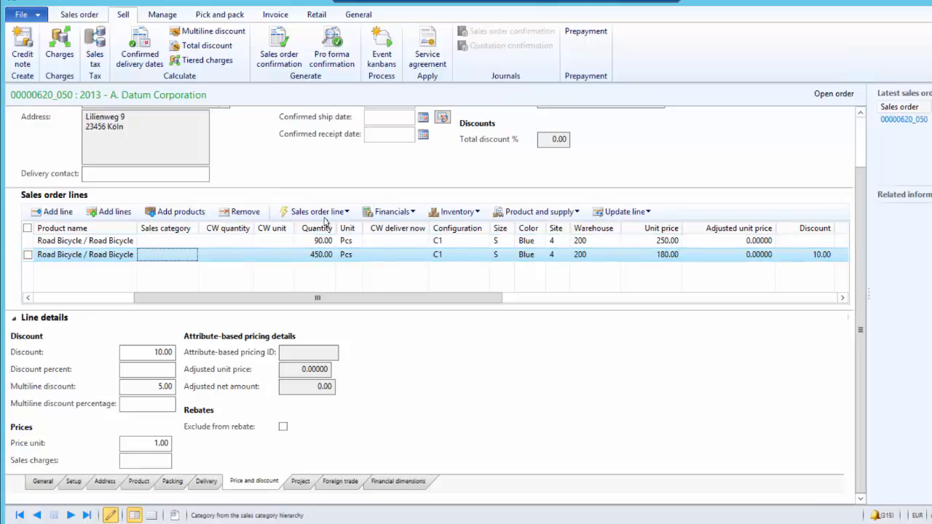
- Set the second R-Bicycle line's quantity to 300 and recalculate the order's multiline discount
{"action": "left_click", "coordinate": [304, 255]}
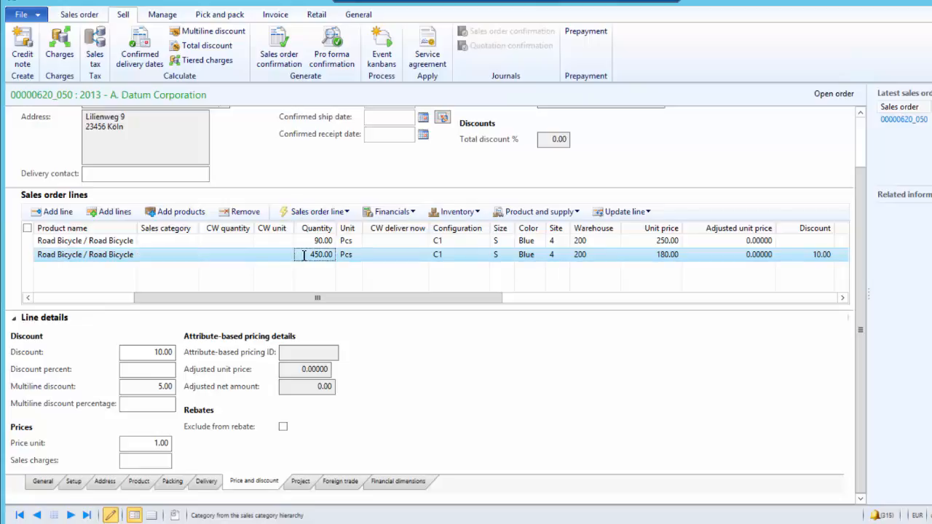
{"action": "left_click_drag", "start_coordinate": [303, 254], "coordinate": [392, 256]}
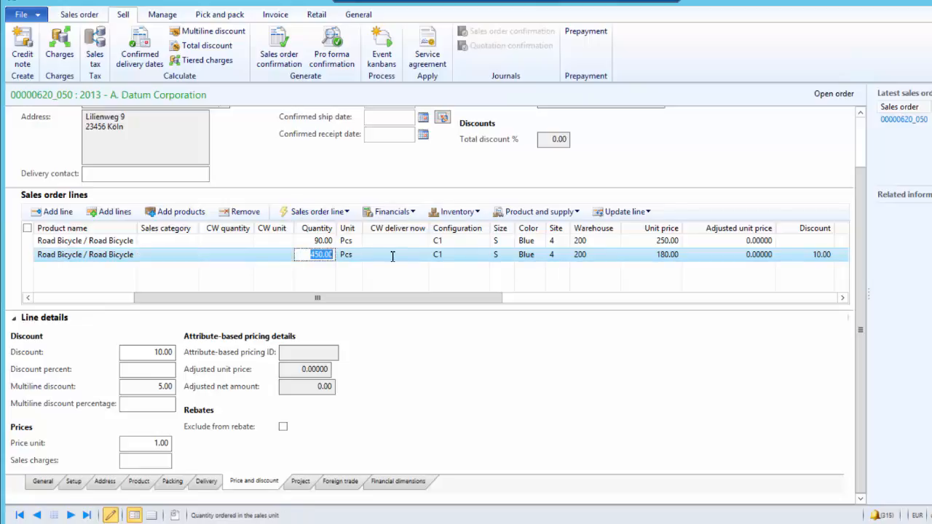
{"action": "type", "text": "30"}
{"action": "left_click", "coordinate": [209, 31]}
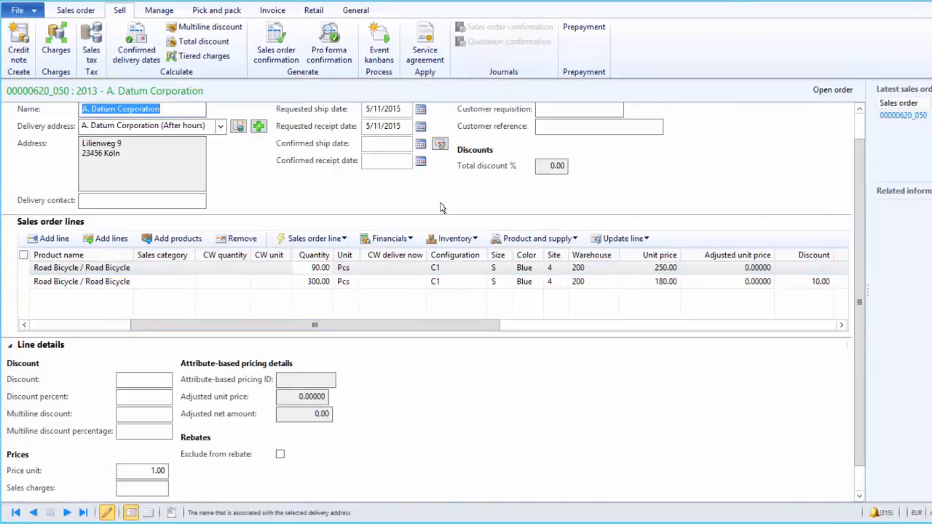
- Create a trade agreement journal named Disc from the second sales order line and open its journal lines
{"action": "left_click", "coordinate": [364, 284]}
{"action": "left_click", "coordinate": [358, 13]}
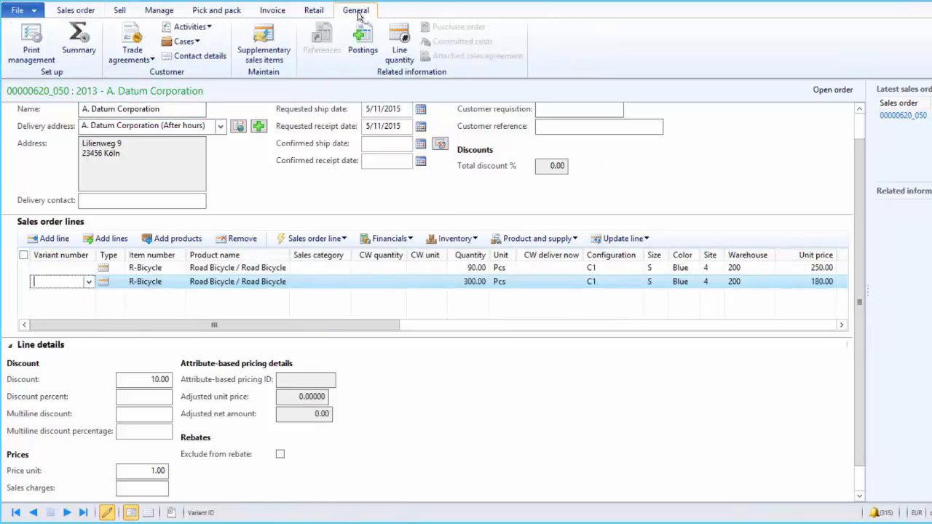
{"action": "left_click", "coordinate": [136, 60]}
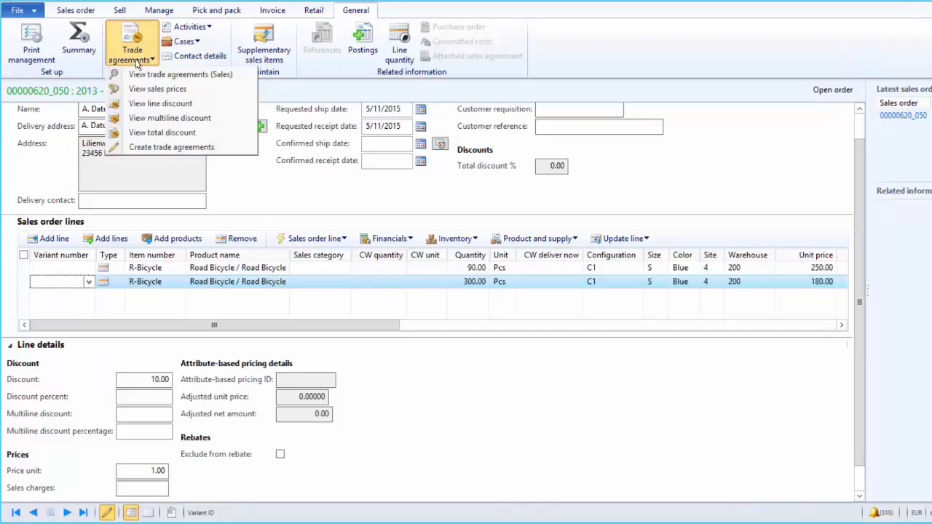
{"action": "left_click", "coordinate": [175, 147]}
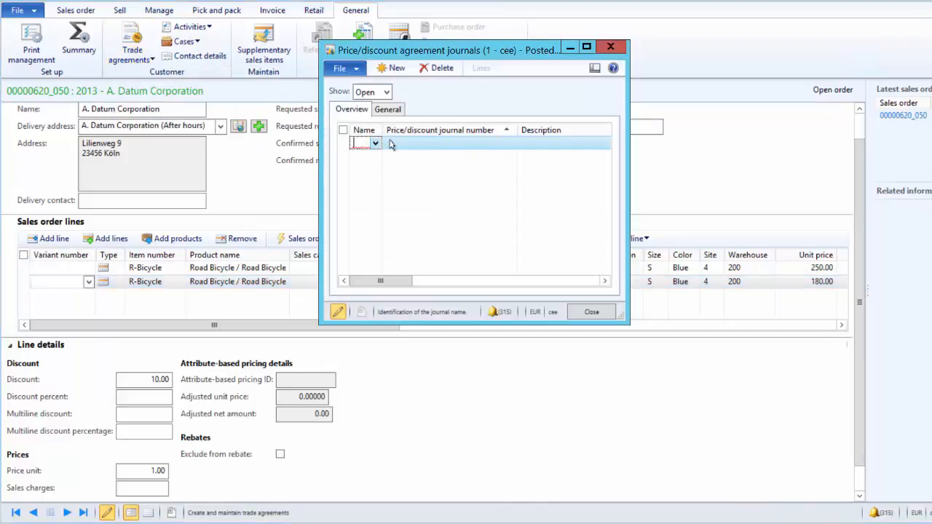
{"action": "left_click", "coordinate": [375, 143]}
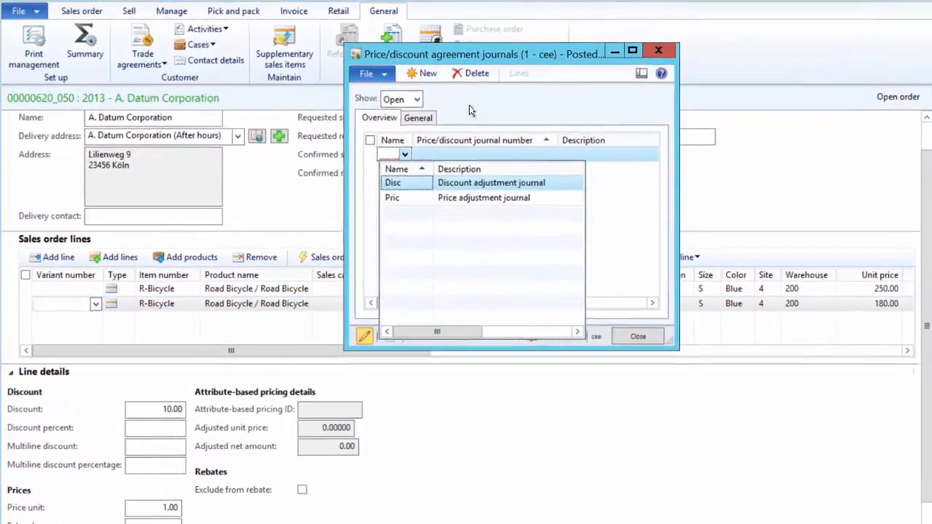
{"action": "left_click", "coordinate": [392, 183]}
{"action": "left_click", "coordinate": [519, 72]}
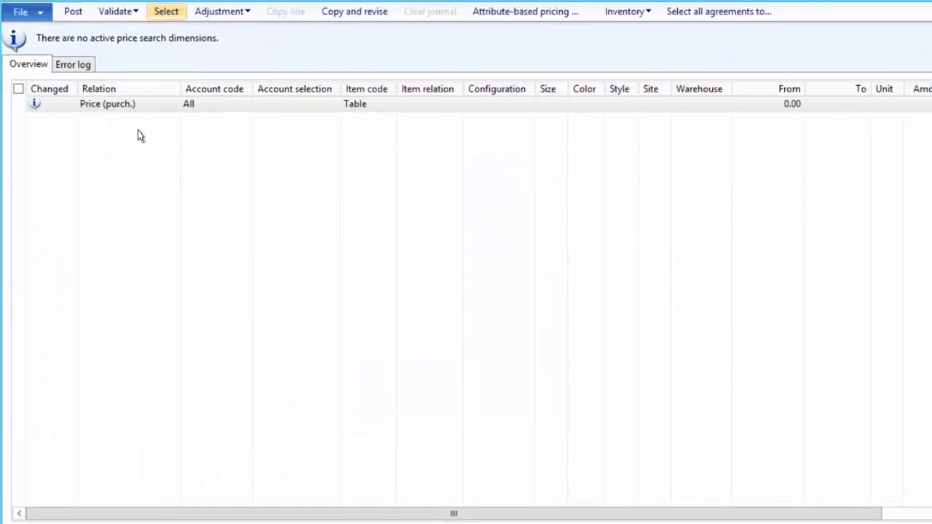
{"action": "left_click", "coordinate": [156, 105]}
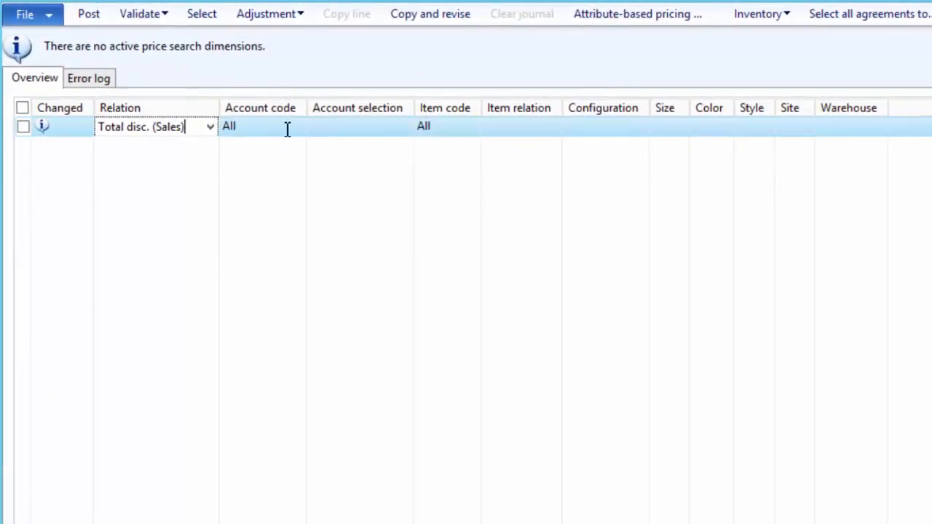
{"action": "left_click", "coordinate": [300, 127]}
{"action": "key", "text": "Return"}
{"action": "left_click", "coordinate": [362, 127]}
{"action": "type", "text": "2013"}
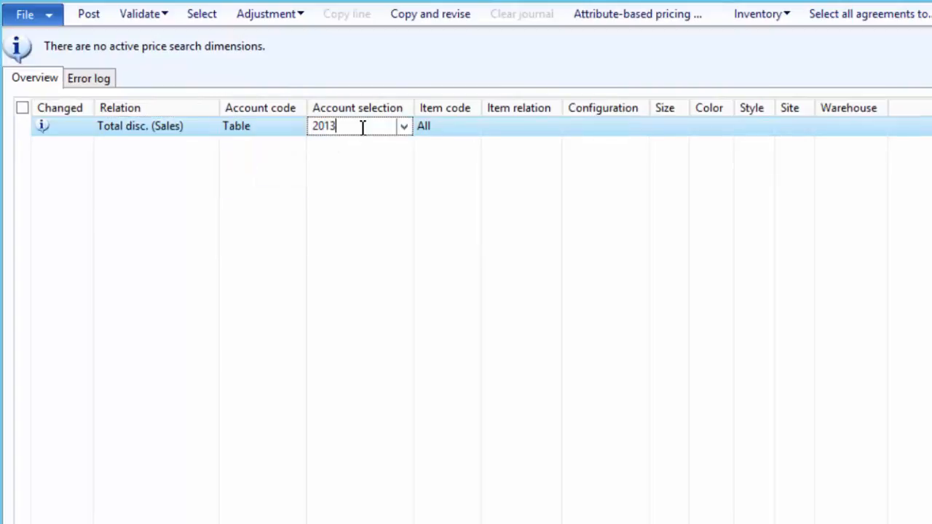
{"action": "left_click", "coordinate": [474, 127]}
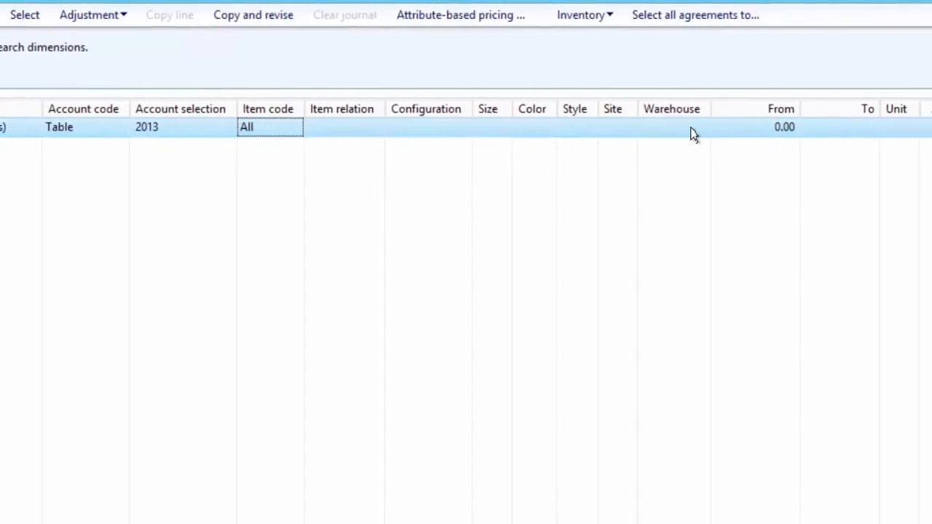
- Set the total discount's range from 800 to 1,000 and its amount in currency to 1
{"action": "left_click", "coordinate": [901, 128]}
{"action": "left_click_drag", "start_coordinate": [708, 129], "coordinate": [789, 120]}
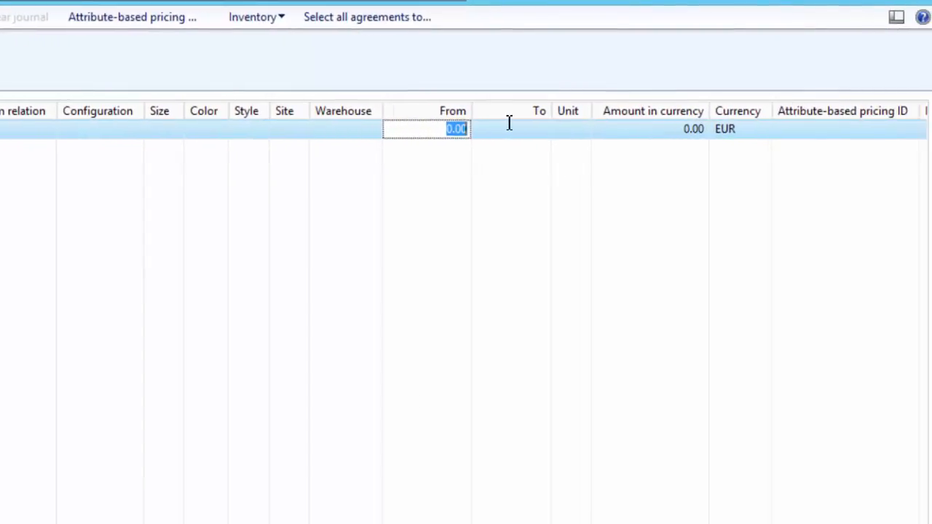
{"action": "type", "text": "80"}
{"action": "left_click", "coordinate": [510, 123]}
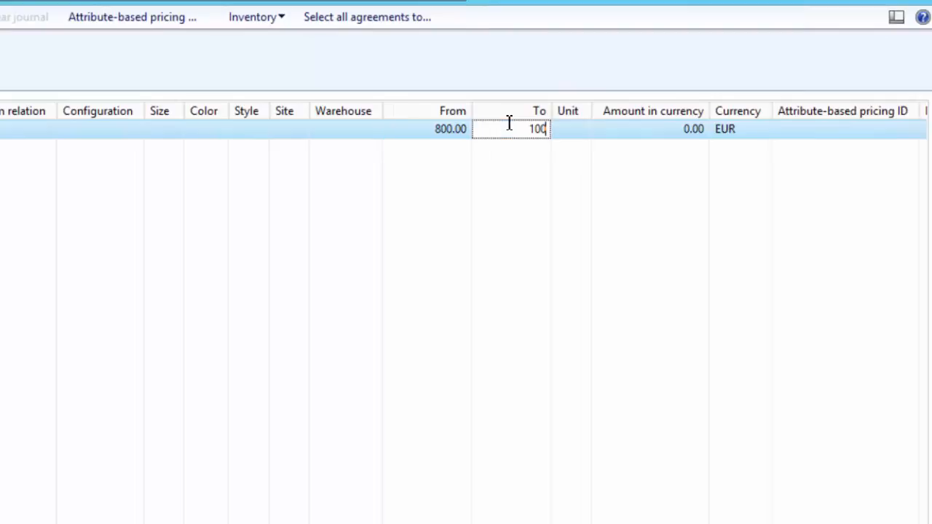
{"action": "type", "text": "1,000"}
{"action": "key", "text": "Tab"}
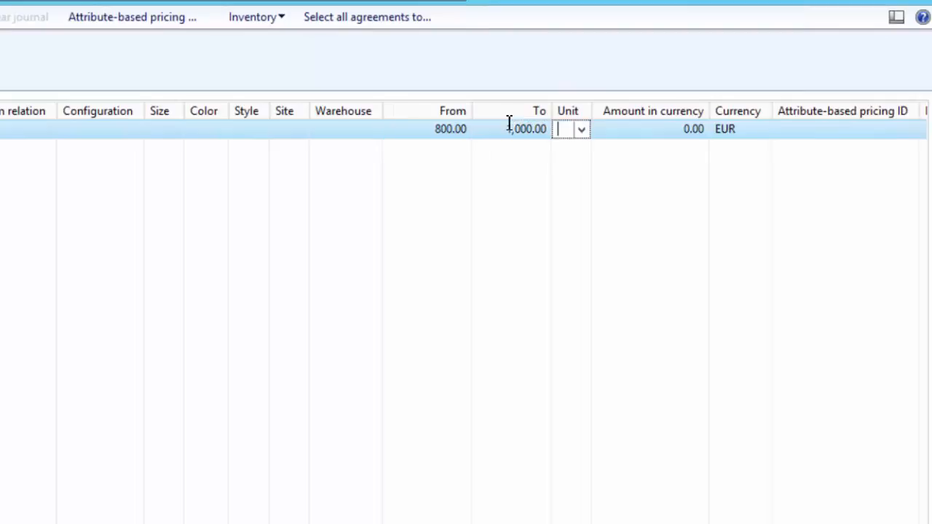
{"action": "left_click", "coordinate": [419, 134]}
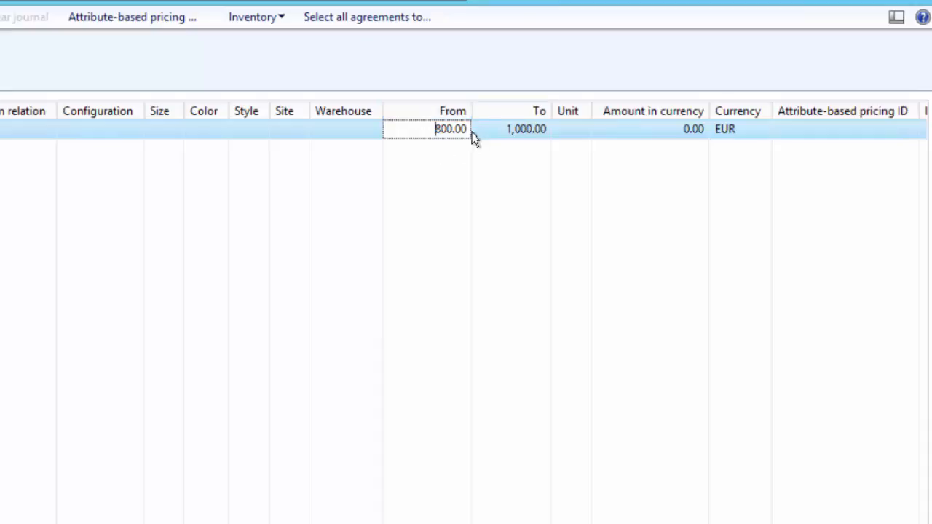
{"action": "left_click", "coordinate": [576, 134]}
{"action": "left_click", "coordinate": [657, 134]}
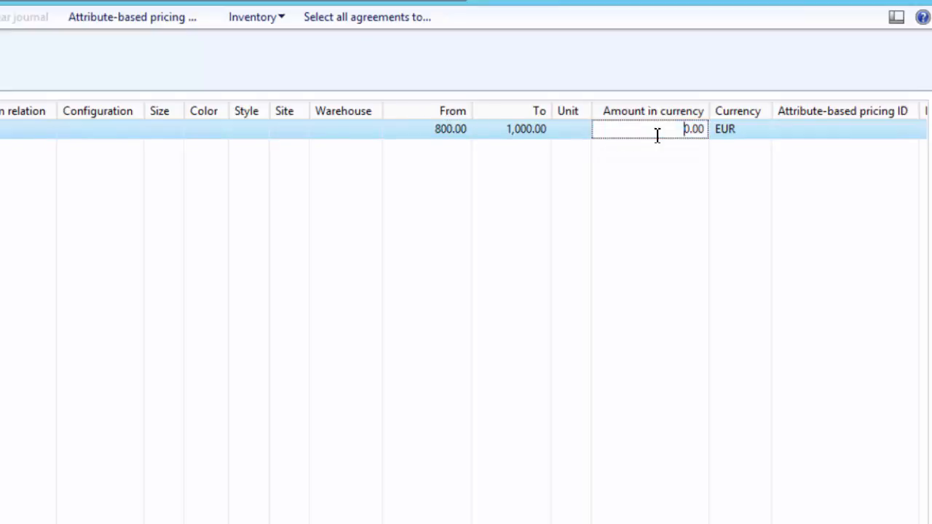
{"action": "type", "text": "1"}
{"action": "key", "text": "Tab"}
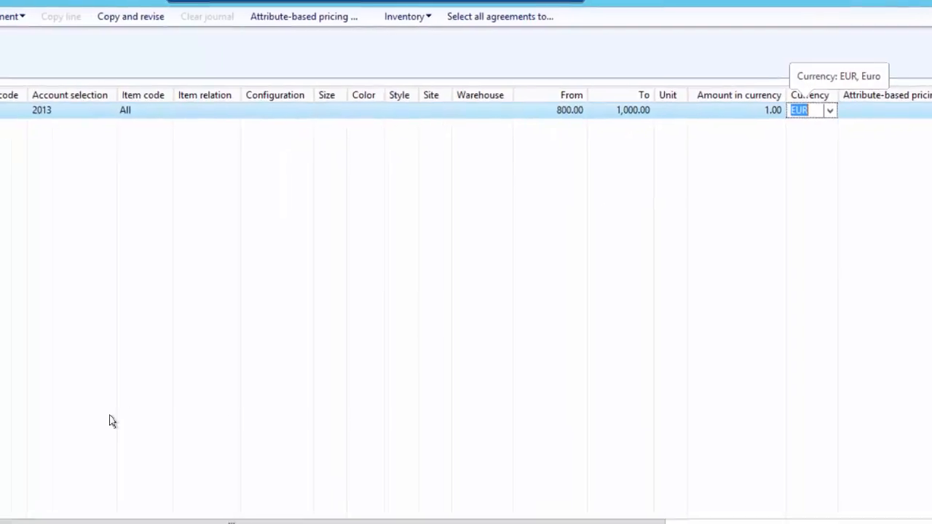
- Set the total discount's validity from 5/11/2015 to 5/15/2015 and post the journal
{"action": "left_click", "coordinate": [108, 468]}
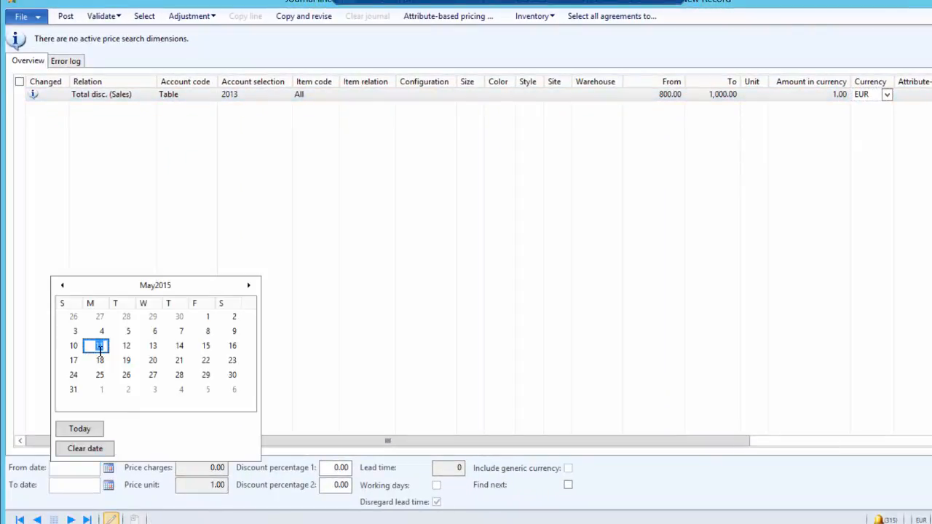
{"action": "left_click", "coordinate": [100, 346]}
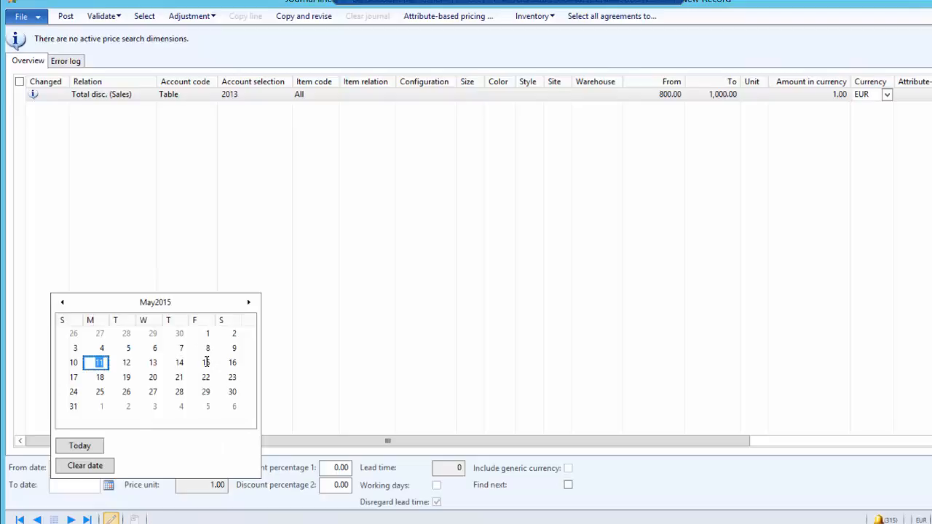
{"action": "left_click", "coordinate": [206, 362]}
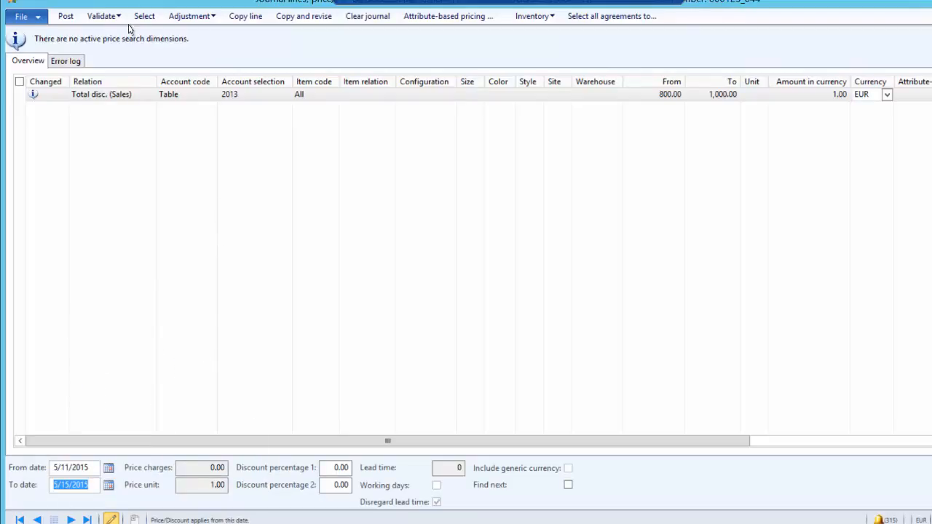
{"action": "left_click", "coordinate": [66, 16]}
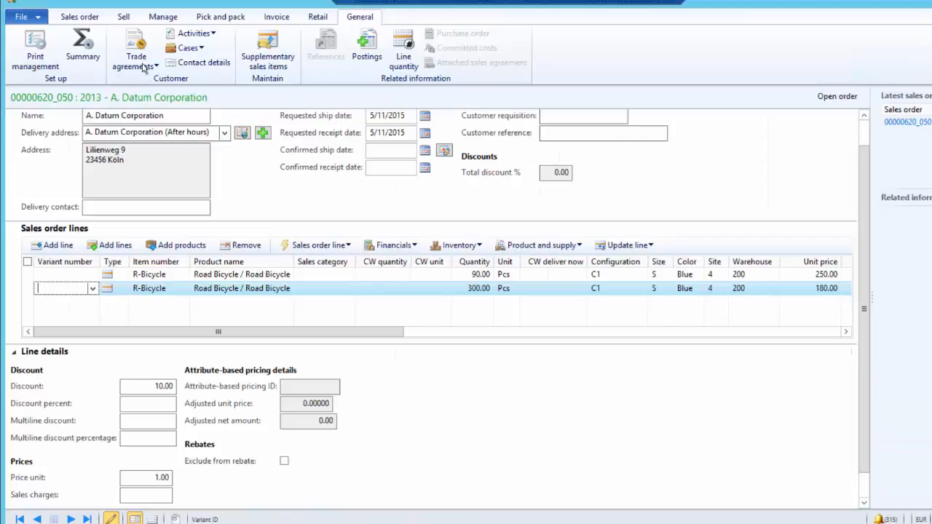
- View the customer's total discount agreement from the sales order and review the net amounts on the order lines
{"action": "left_click", "coordinate": [143, 66]}
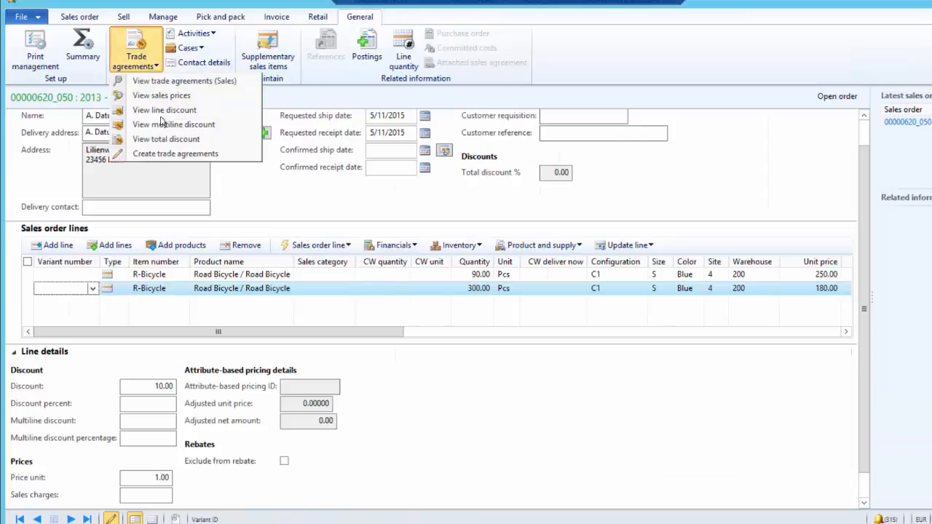
{"action": "left_click", "coordinate": [174, 139]}
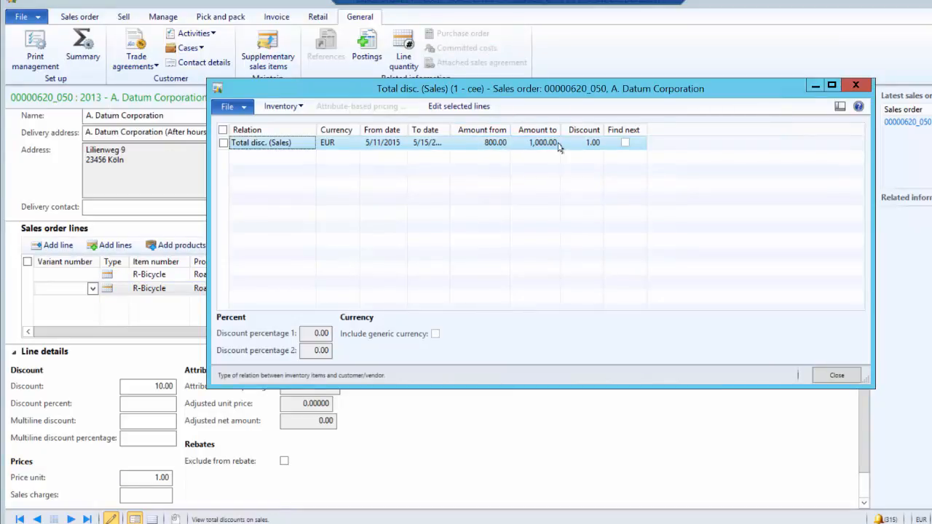
{"action": "left_click", "coordinate": [838, 376]}
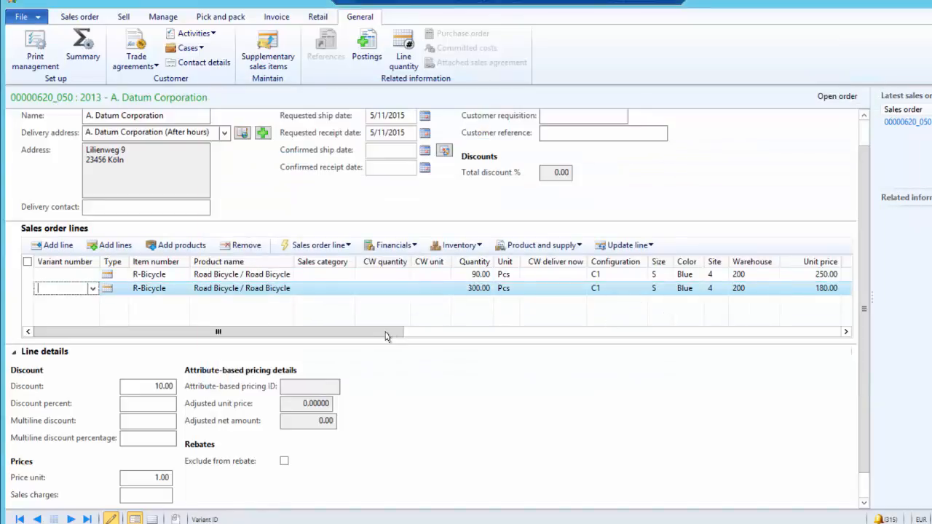
{"action": "left_click", "coordinate": [473, 333]}
{"action": "left_click_drag", "start_coordinate": [532, 332], "coordinate": [532, 332]}
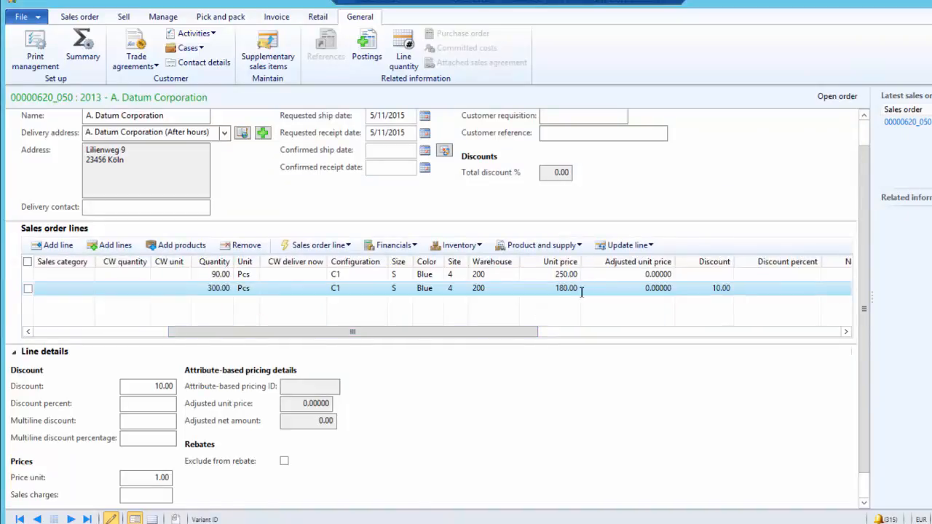
{"action": "left_click", "coordinate": [619, 334]}
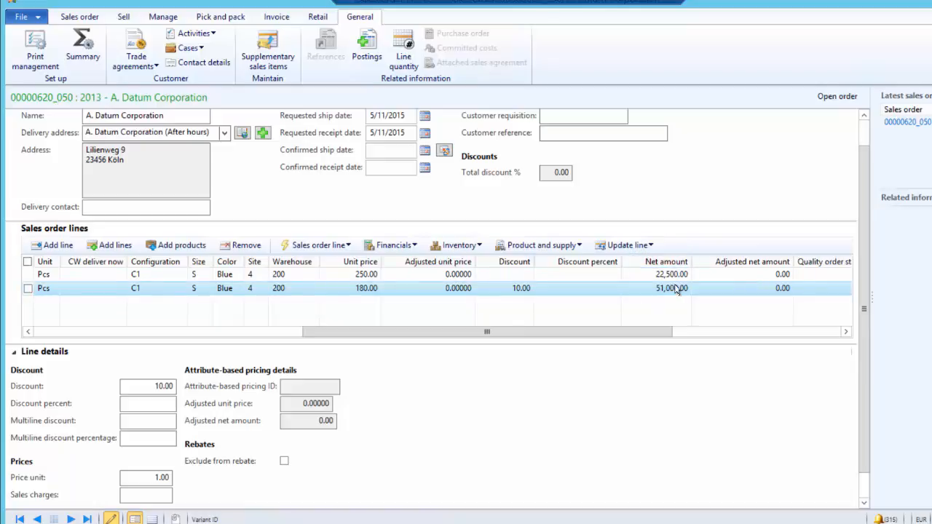
{"action": "left_click", "coordinate": [267, 334]}
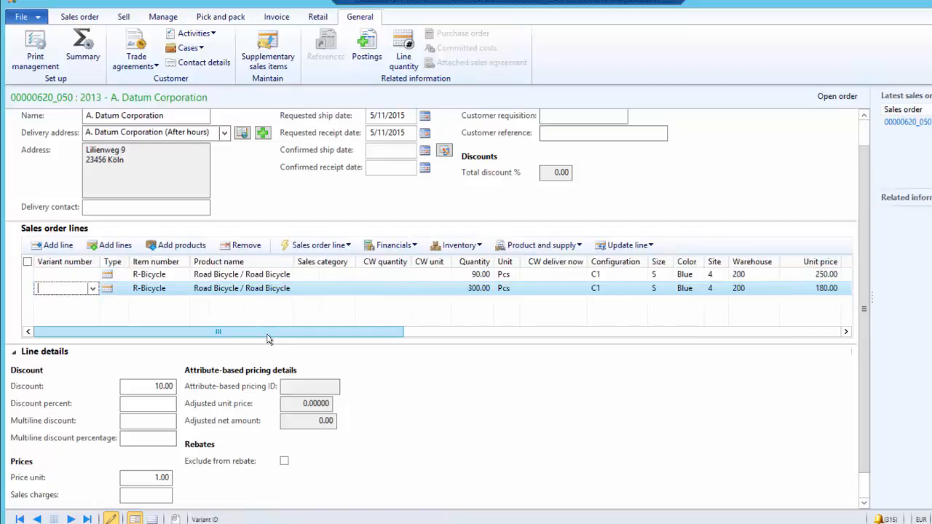
- Set the quantity to 2 on the first R-Bicycle order line and to 3 on the second
{"action": "left_click", "coordinate": [468, 274]}
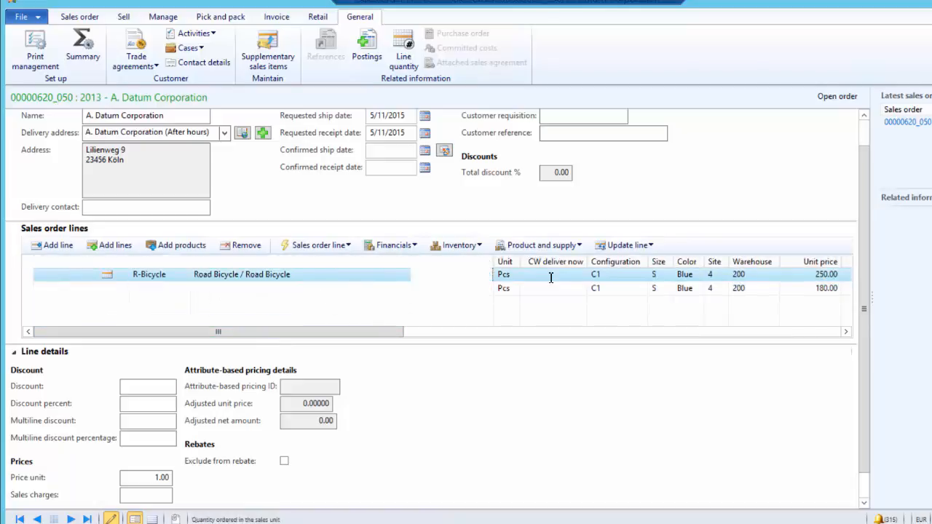
{"action": "type", "text": "2"}
{"action": "key", "text": "Tab"}
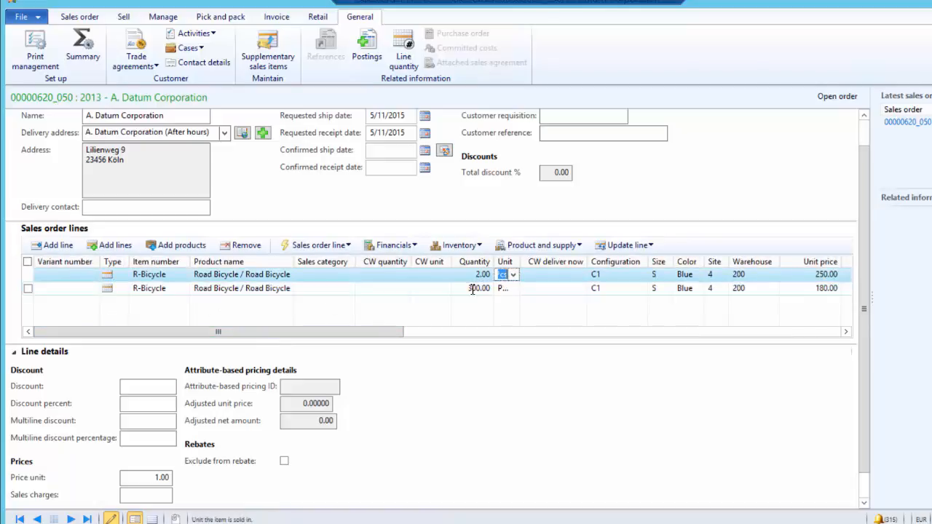
{"action": "left_click", "coordinate": [463, 288]}
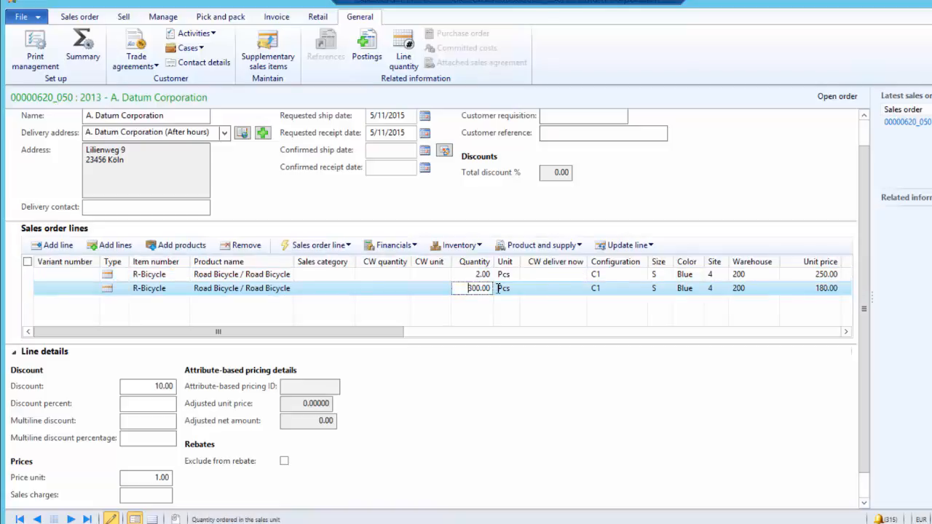
{"action": "type", "text": "3"}
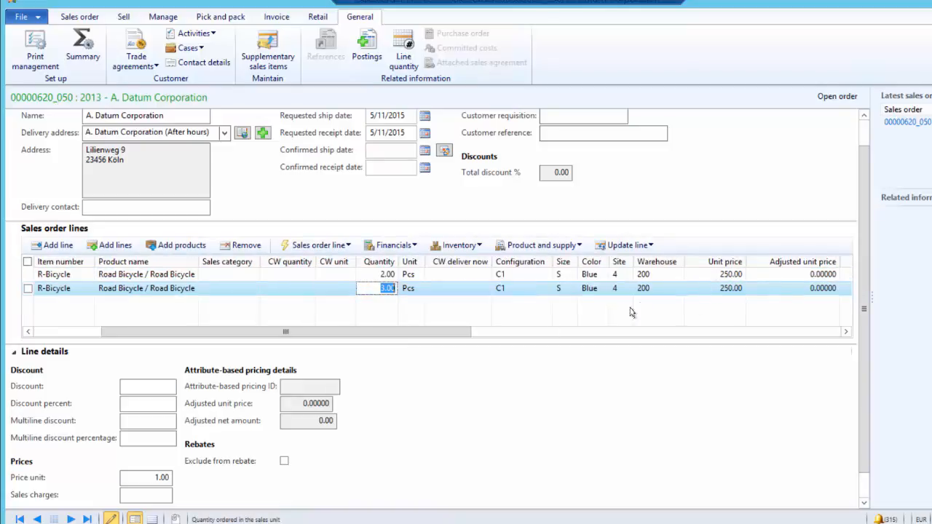
- Enter a unit price of 180 on the second order line, replace it with 150, and save the order
{"action": "left_click", "coordinate": [701, 290]}
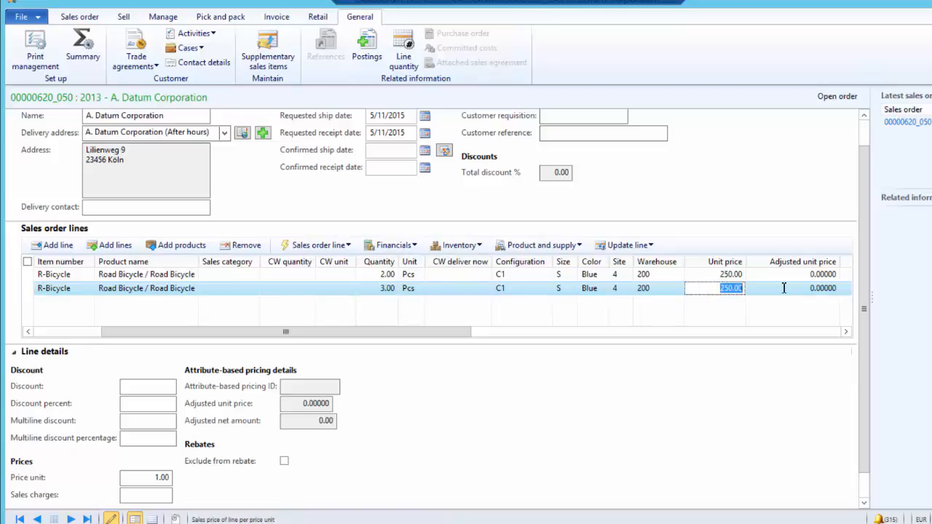
{"action": "type", "text": "180"}
{"action": "left_click_drag", "start_coordinate": [420, 332], "coordinate": [598, 329]}
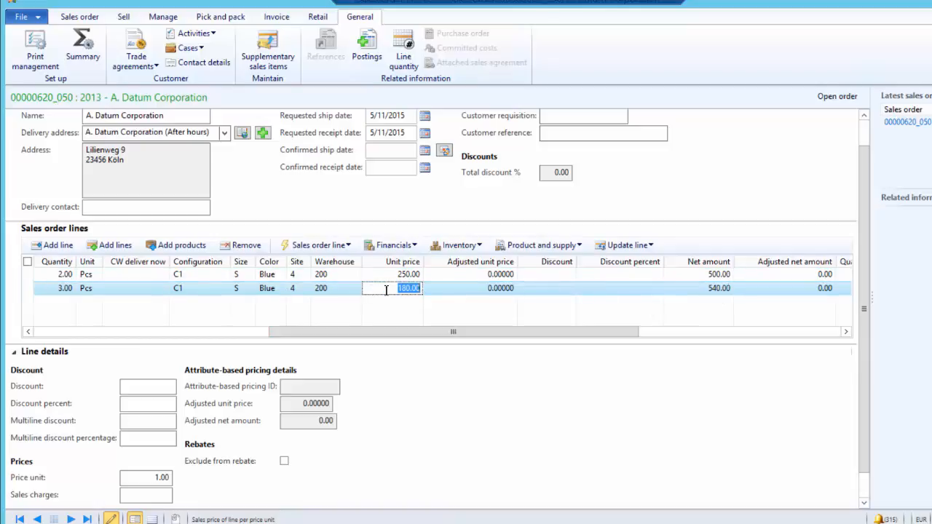
{"action": "type", "text": "150"}
{"action": "key", "text": "ctrl+s"}
- Check the total discount and invoice amount in the sales order totals
{"action": "left_click", "coordinate": [82, 17]}
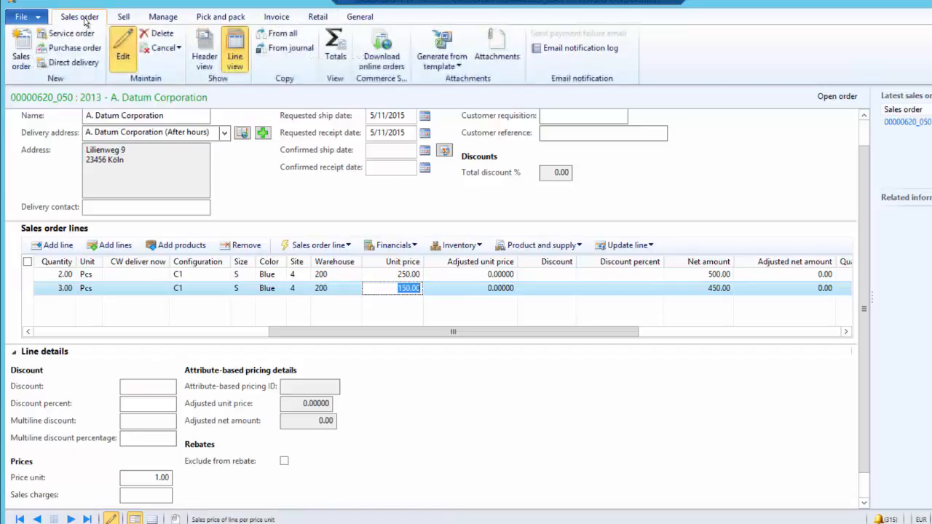
{"action": "left_click", "coordinate": [342, 50]}
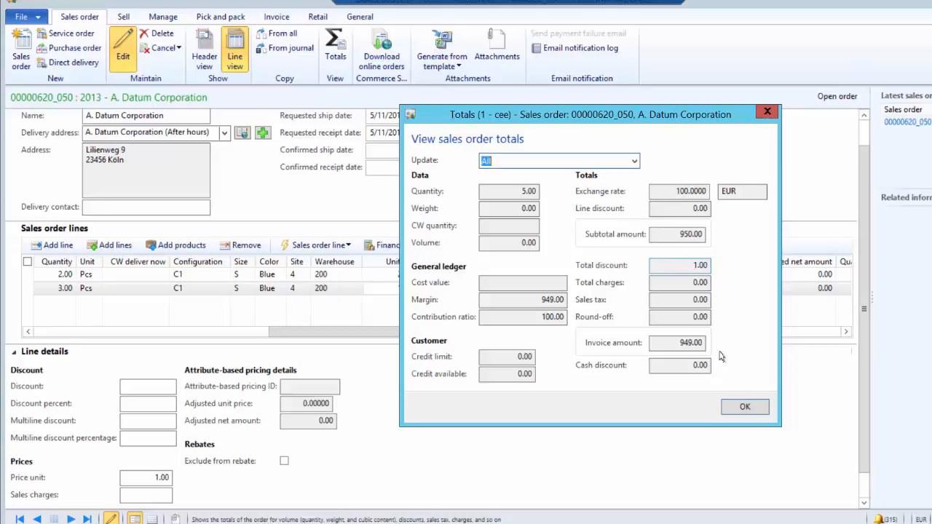
{"action": "left_click", "coordinate": [745, 407]}
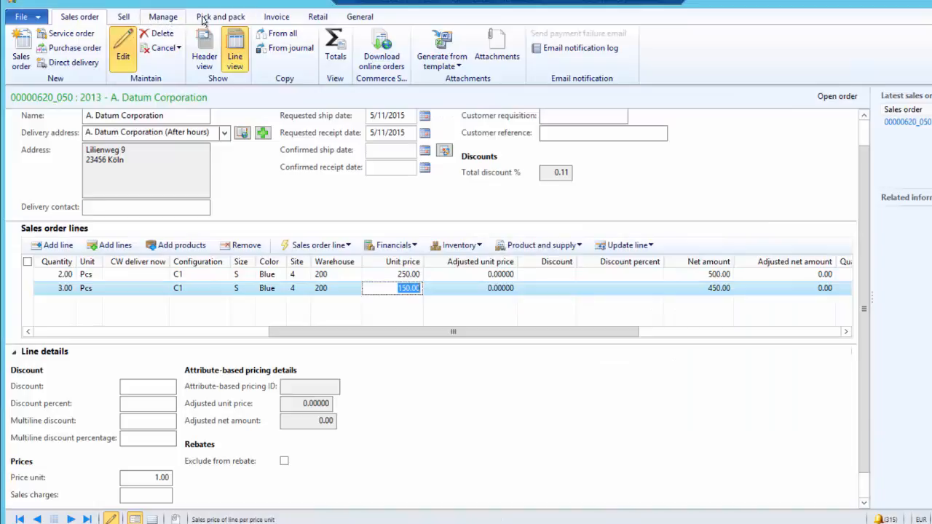
{"action": "left_click", "coordinate": [205, 17]}
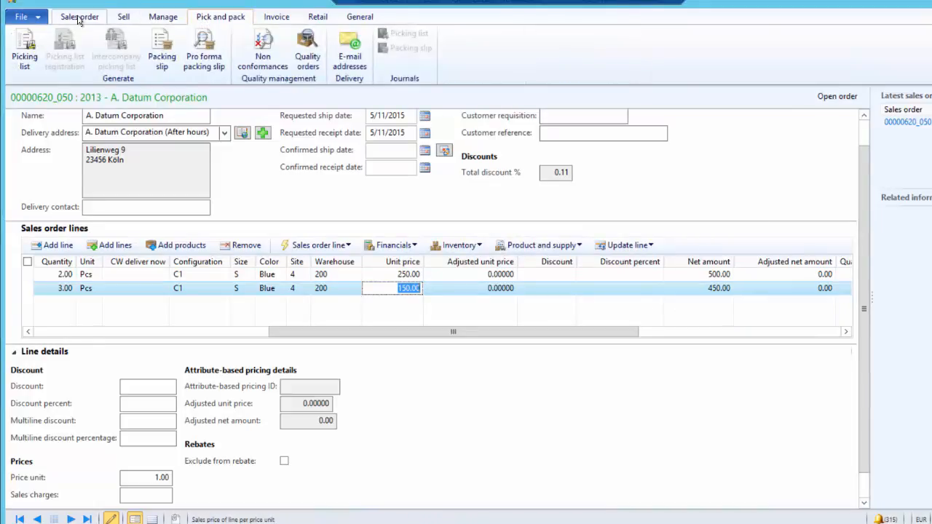
{"action": "left_click", "coordinate": [129, 16]}
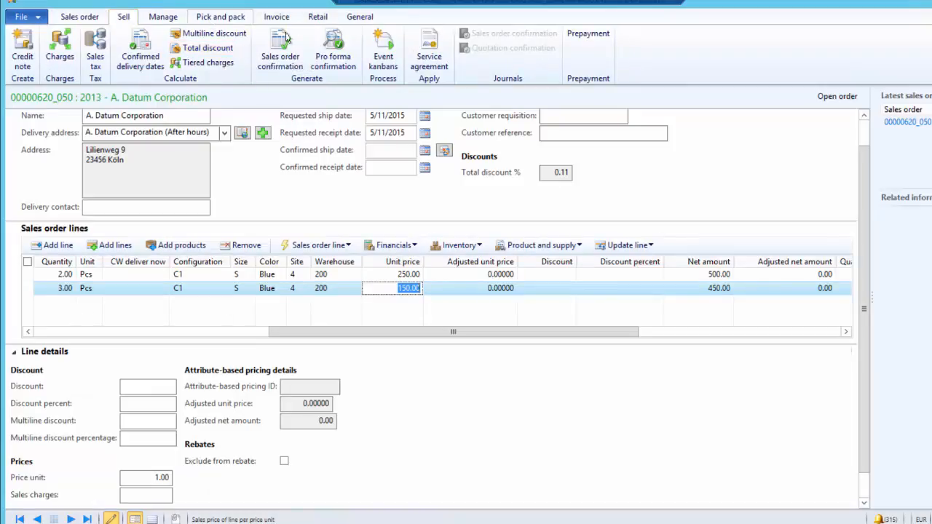
{"action": "left_click", "coordinate": [86, 16]}
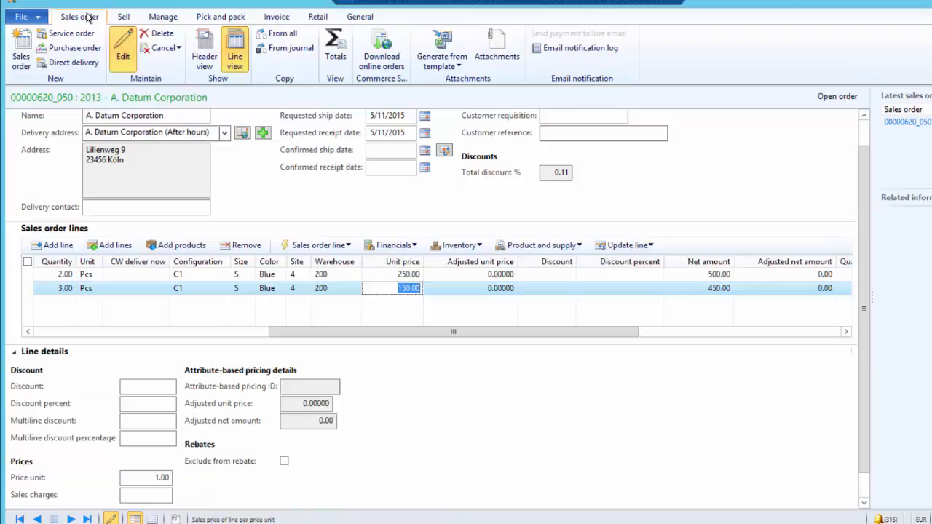
{"action": "left_click", "coordinate": [336, 57]}
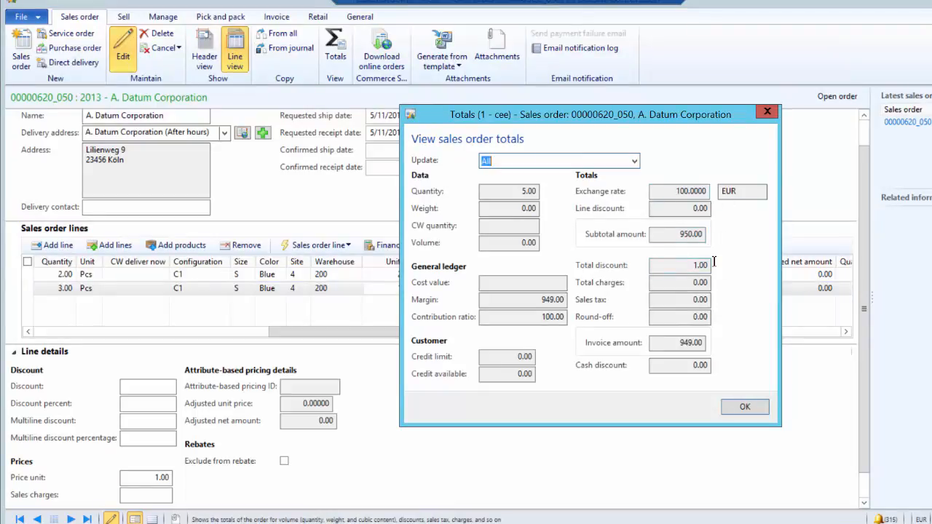
{"action": "left_click", "coordinate": [745, 407]}
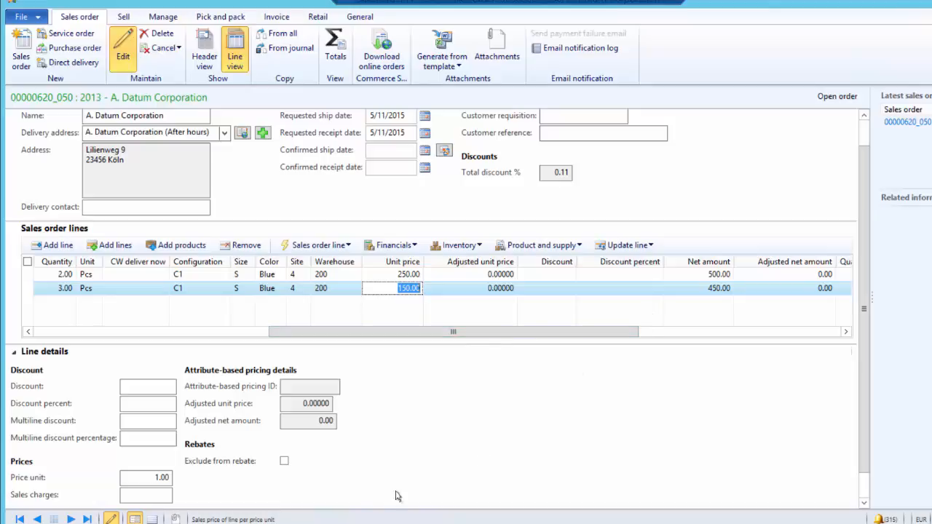
- Switch to the main Dynamics AX window and open the price/discount agreement journals under Sales and marketing
{"action": "mouse_move", "coordinate": [348, 523]}
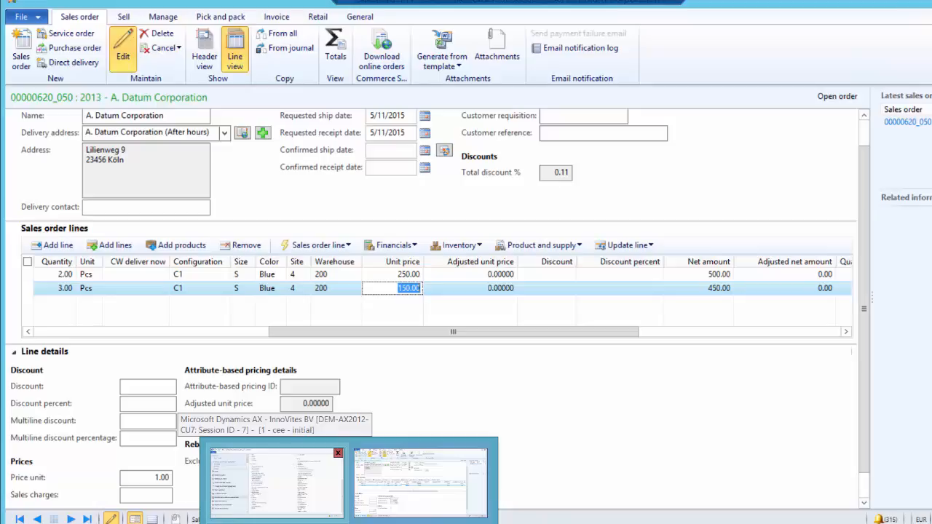
{"action": "left_click", "coordinate": [297, 452]}
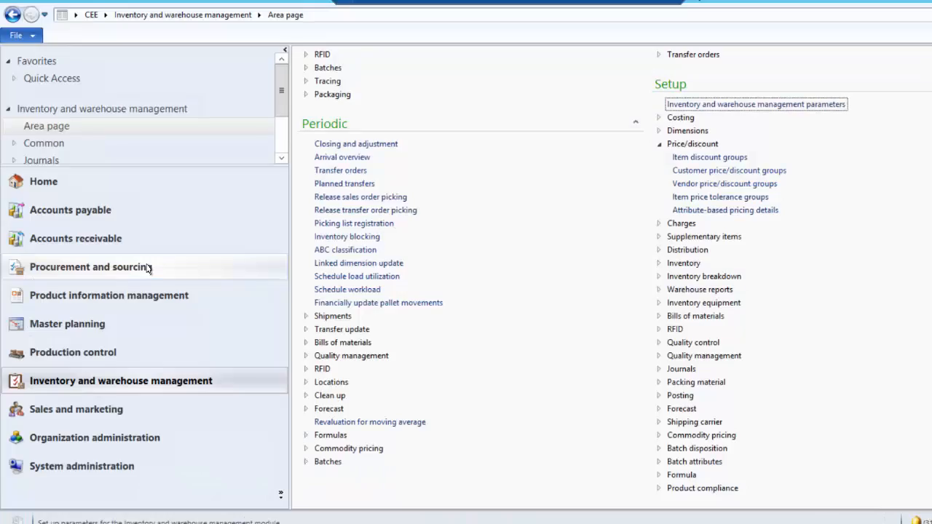
{"action": "left_click", "coordinate": [117, 411]}
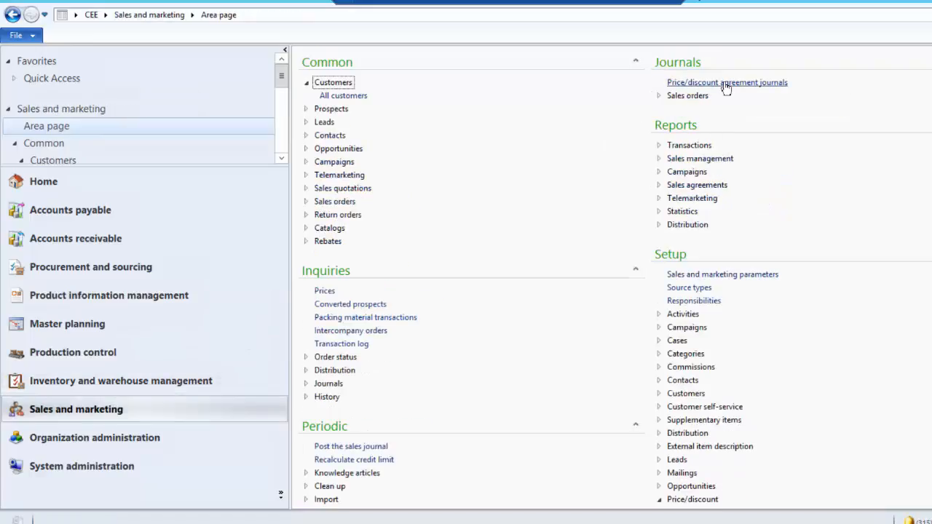
{"action": "left_click", "coordinate": [726, 84]}
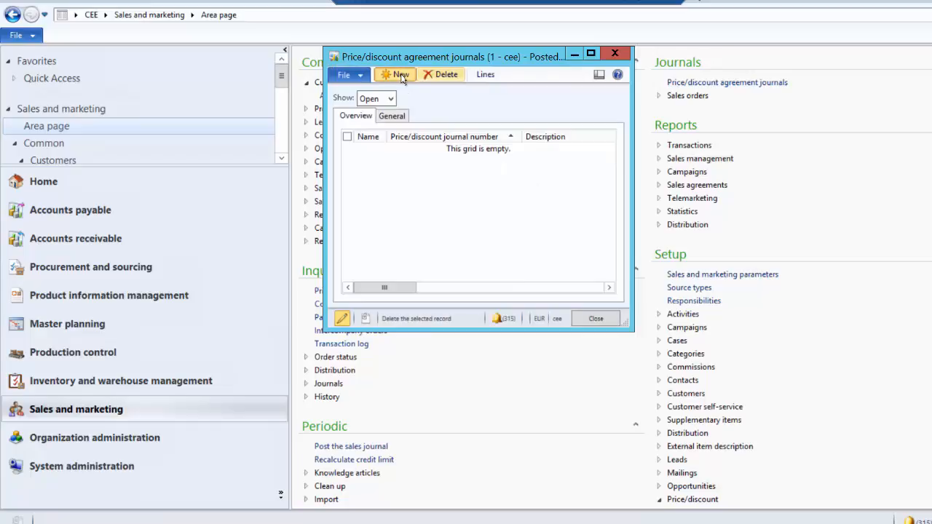
- Create a price adjustment journal named Pric and open its journal lines
{"action": "left_click", "coordinate": [397, 74]}
{"action": "left_click", "coordinate": [380, 150]}
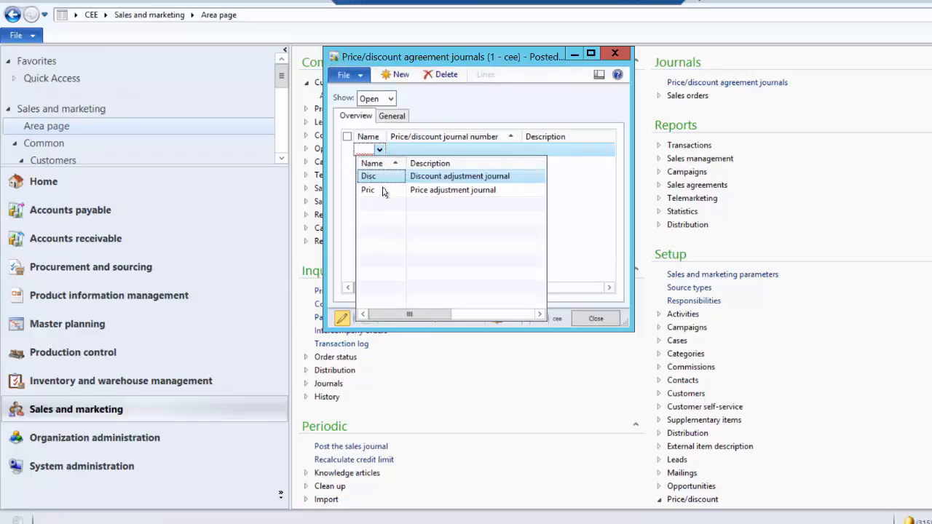
{"action": "left_click", "coordinate": [387, 189]}
{"action": "left_click", "coordinate": [485, 74]}
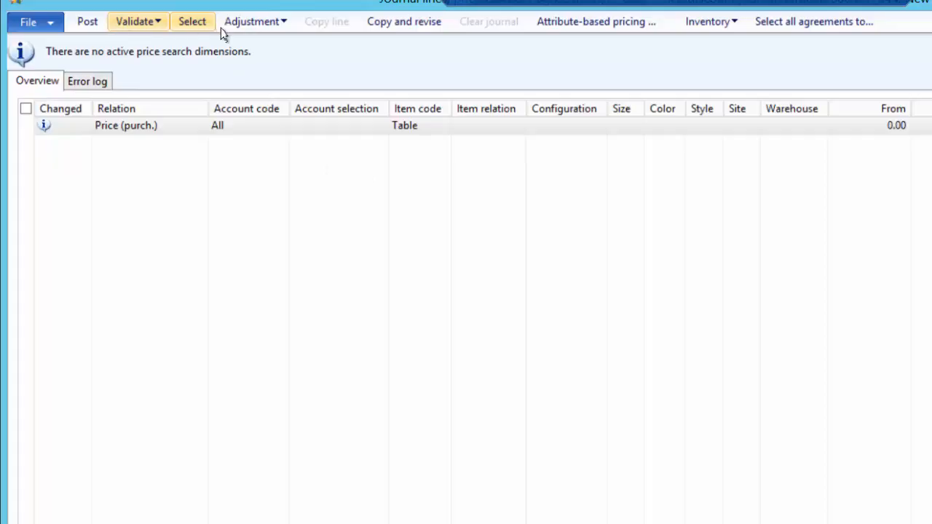
- Extract the customer's R-Bicycle trade agreements into the journal, including prices, line discounts, multiline discounts and total discounts
{"action": "left_click", "coordinate": [194, 23]}
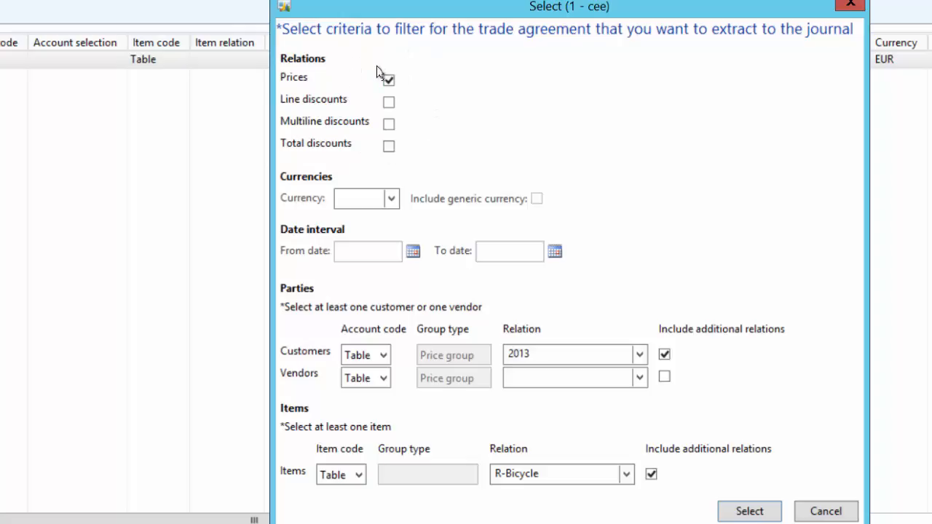
{"action": "left_click", "coordinate": [389, 102]}
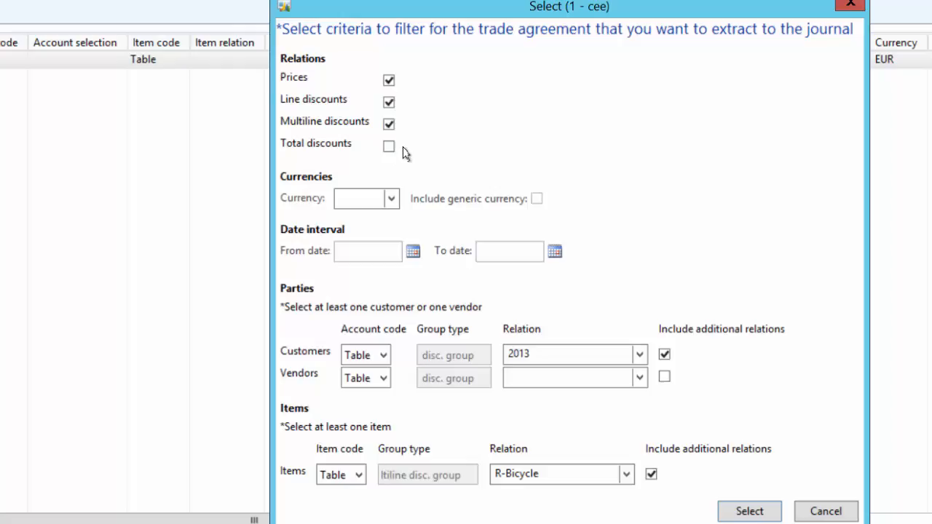
{"action": "left_click", "coordinate": [391, 151]}
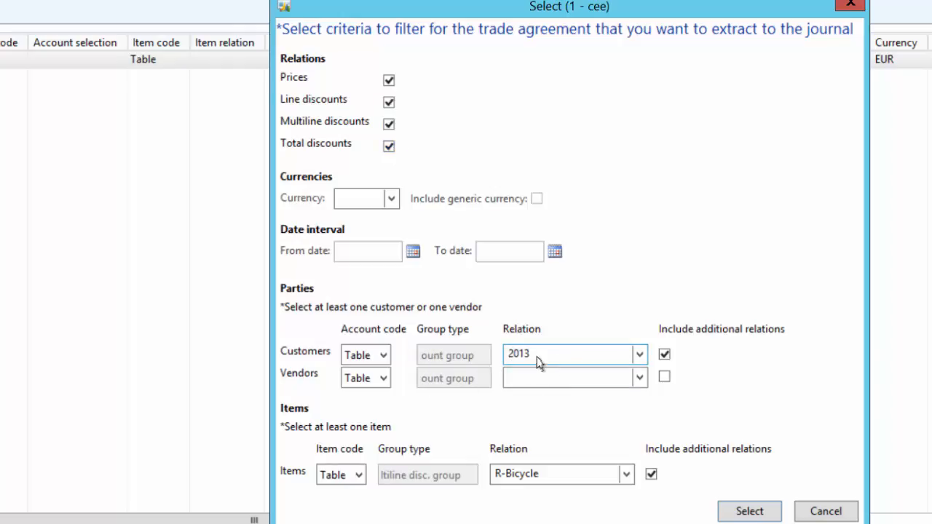
{"action": "left_click", "coordinate": [501, 477]}
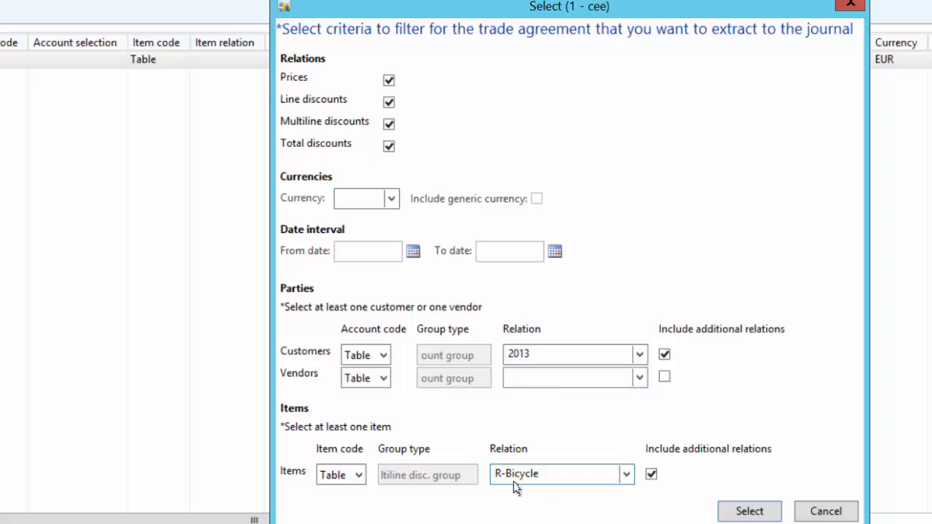
{"action": "left_click", "coordinate": [757, 512]}
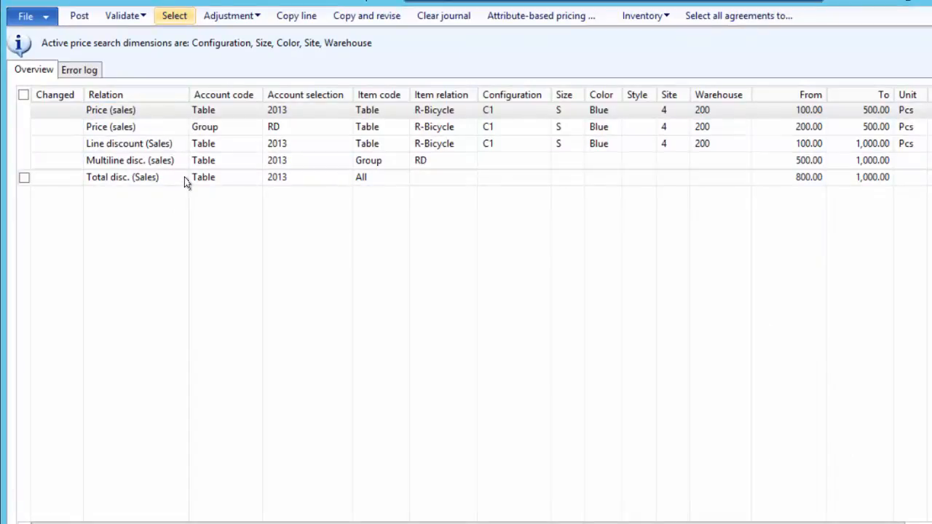
- Adjust the prices in the journal lines by adding an amount of 10.00 to the current price
{"action": "left_click", "coordinate": [174, 178]}
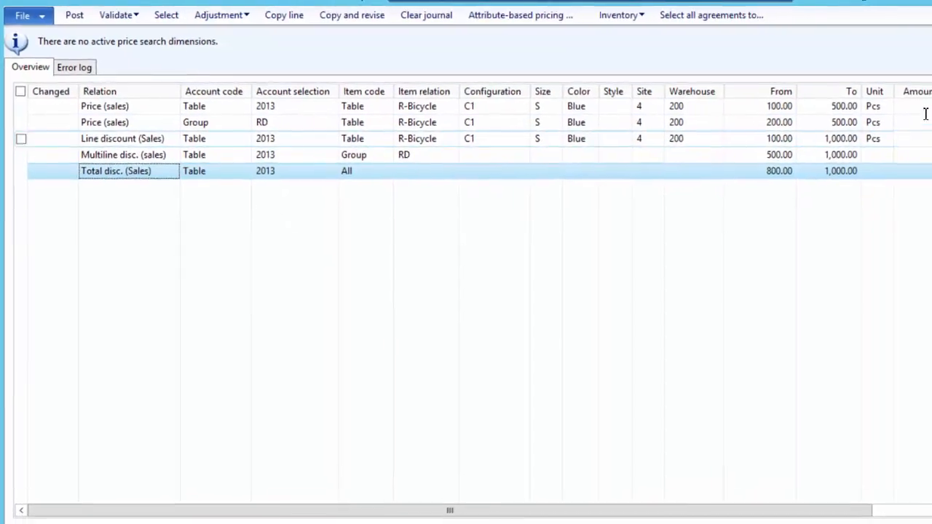
{"action": "left_click", "coordinate": [921, 107]}
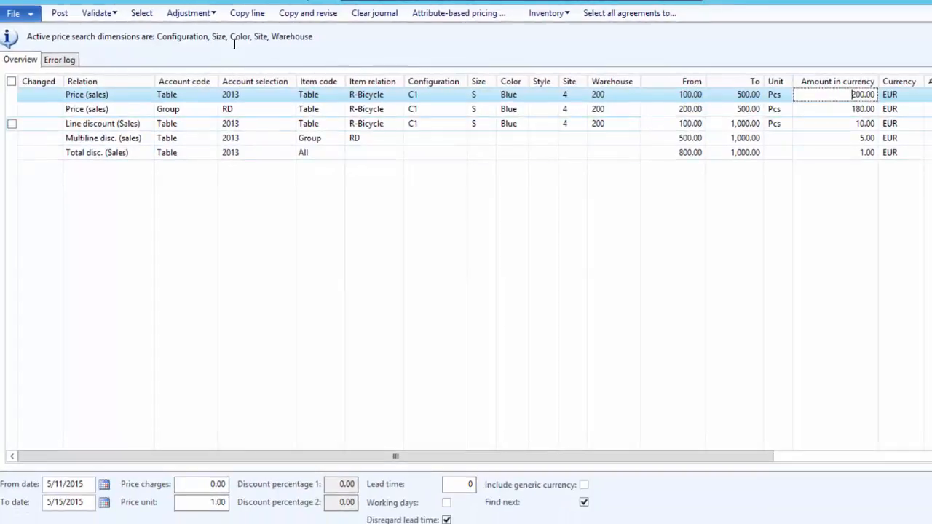
{"action": "left_click", "coordinate": [204, 12]}
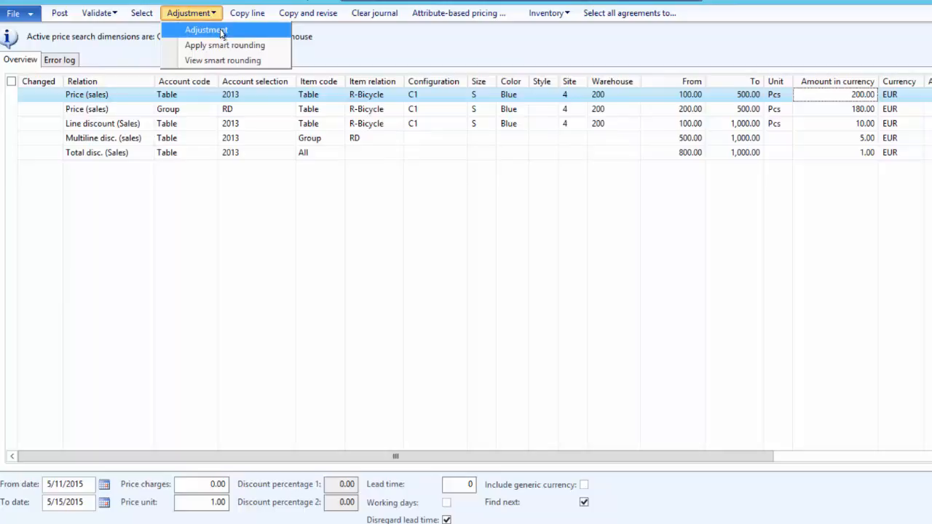
{"action": "left_click", "coordinate": [221, 33]}
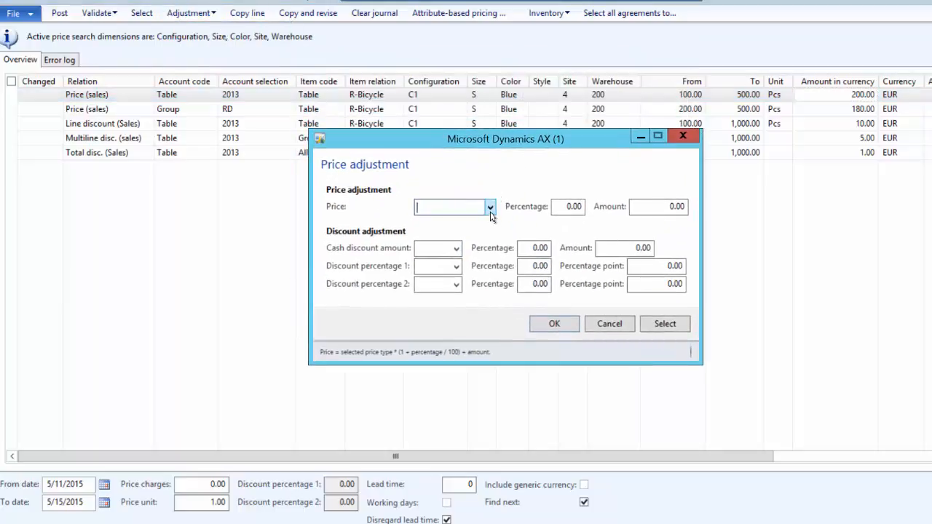
{"action": "left_click", "coordinate": [491, 212]}
{"action": "left_click", "coordinate": [458, 236]}
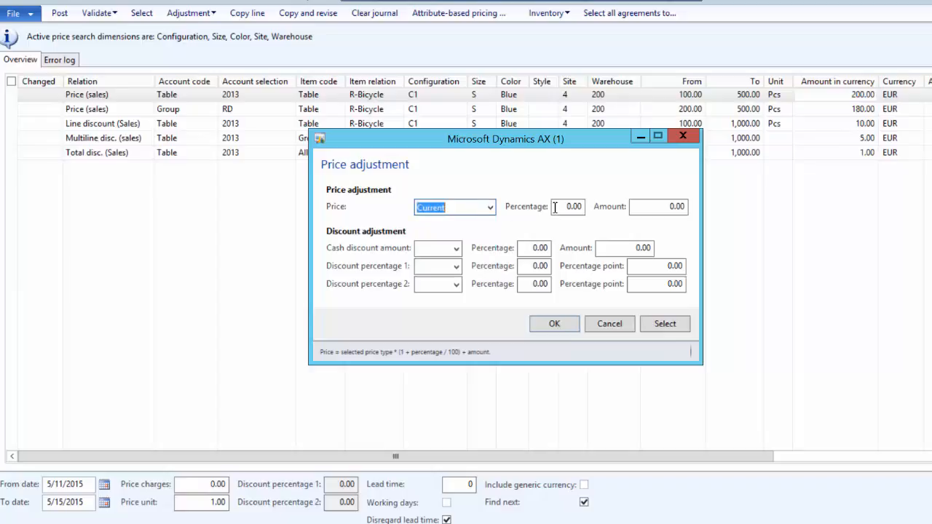
{"action": "left_click", "coordinate": [554, 208]}
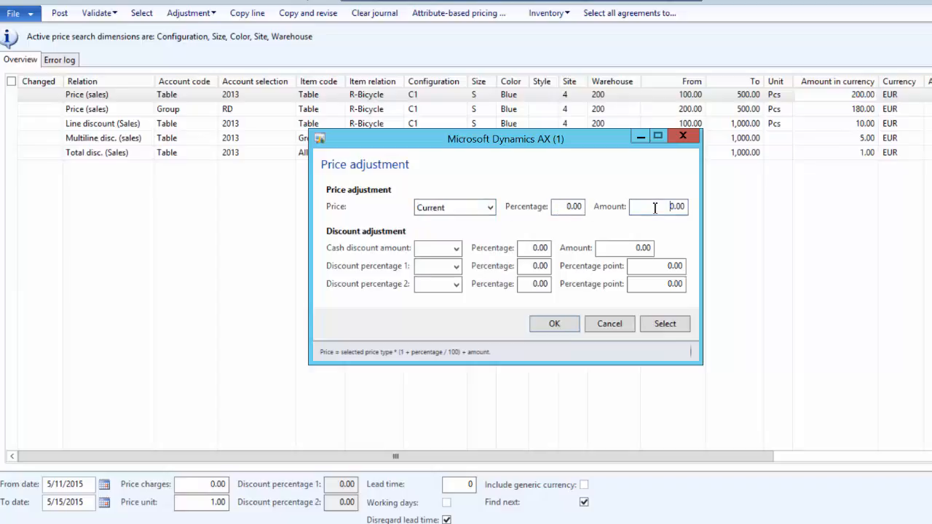
{"action": "type", "text": "1"}
{"action": "key", "text": "Tab"}
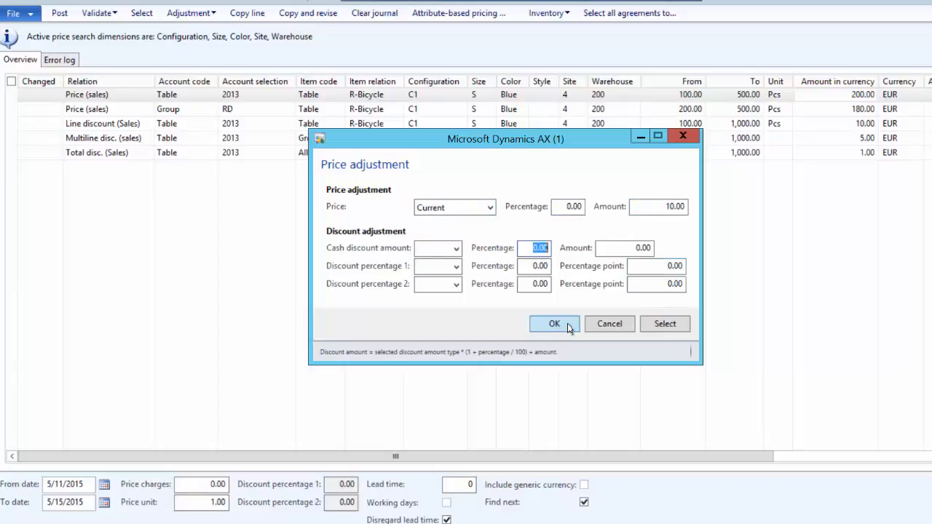
{"action": "left_click", "coordinate": [568, 323]}
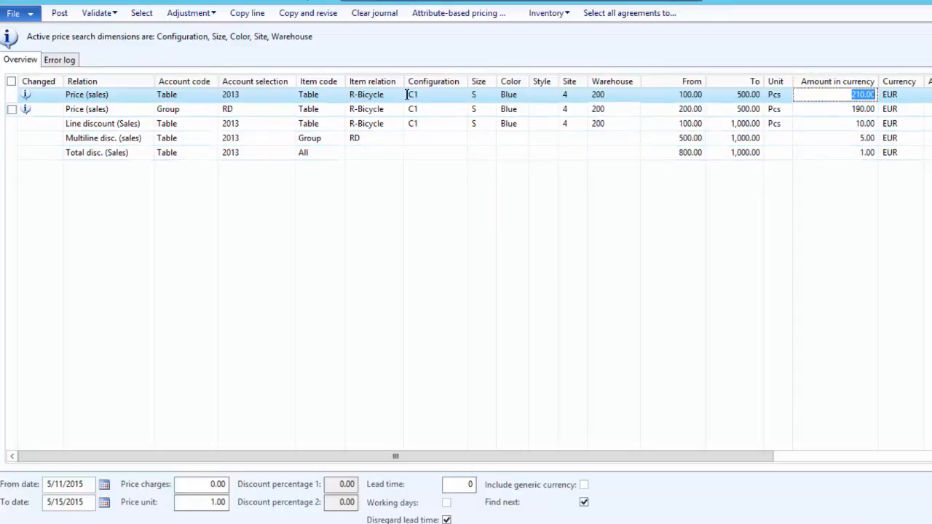
- Adjust the cash discounts in the journal lines by adding an amount of 2 to the current discount amount
{"action": "left_click", "coordinate": [208, 13]}
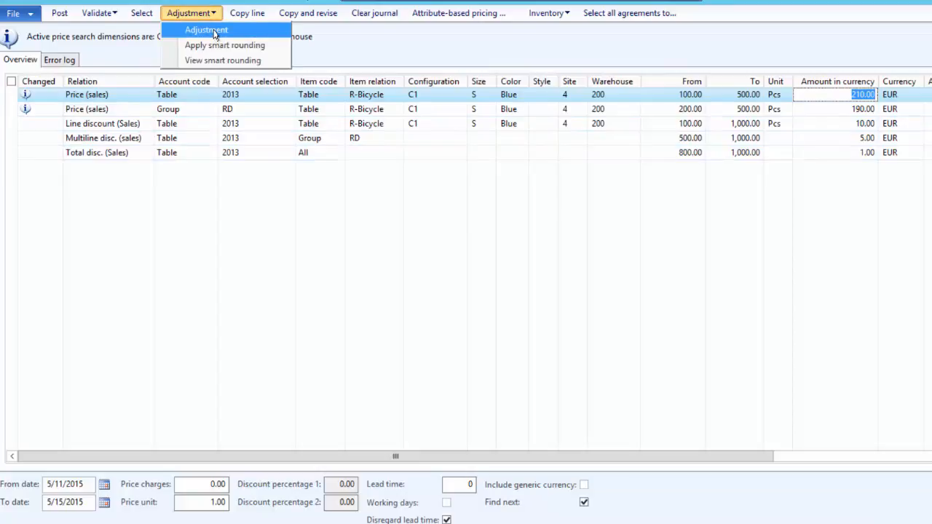
{"action": "left_click", "coordinate": [208, 30]}
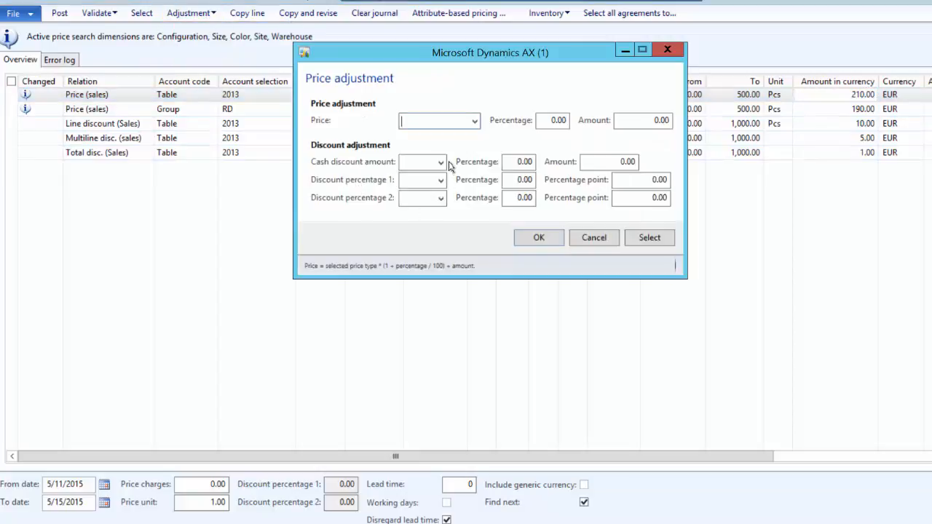
{"action": "left_click", "coordinate": [441, 161]}
{"action": "left_click", "coordinate": [415, 188]}
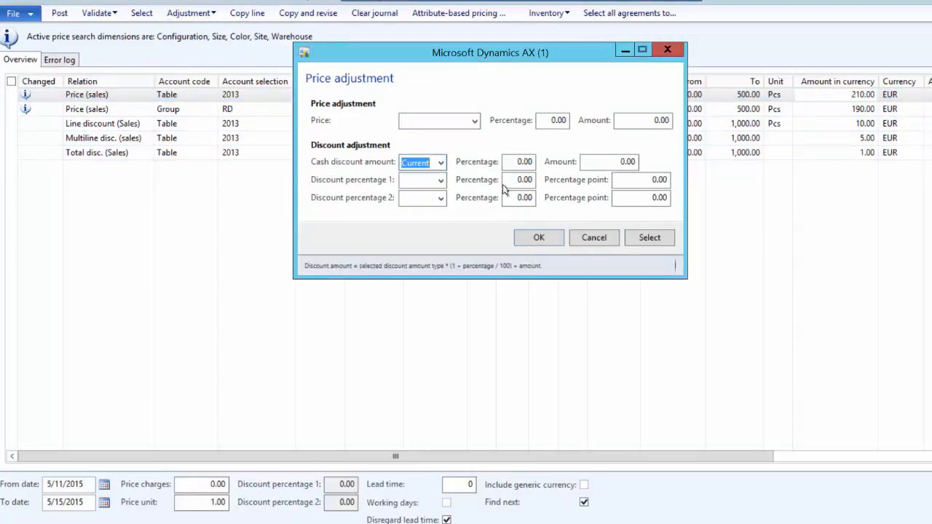
{"action": "left_click_drag", "start_coordinate": [608, 161], "coordinate": [716, 160]}
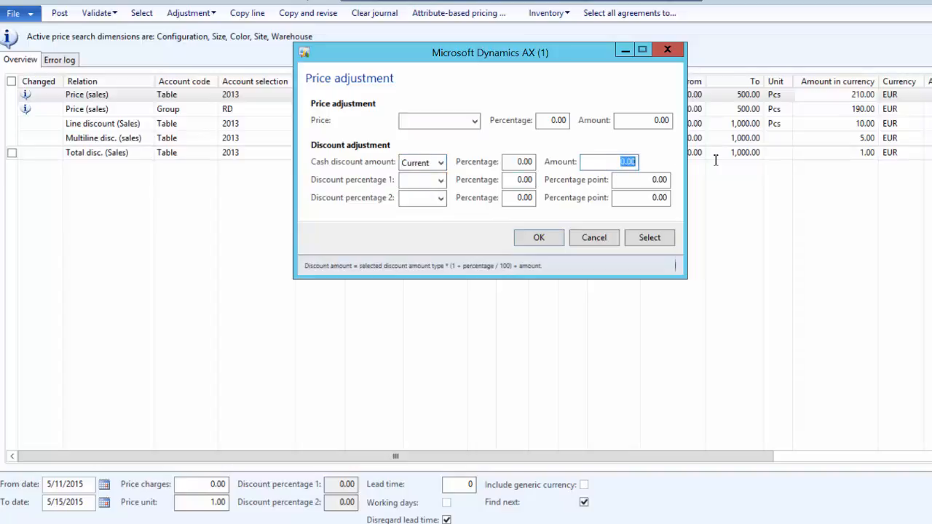
{"action": "type", "text": "2"}
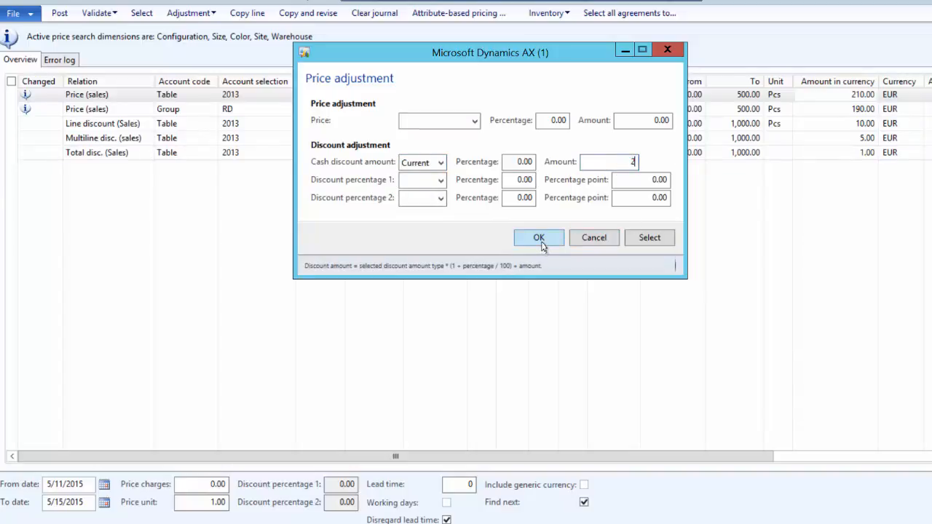
{"action": "left_click", "coordinate": [541, 241]}
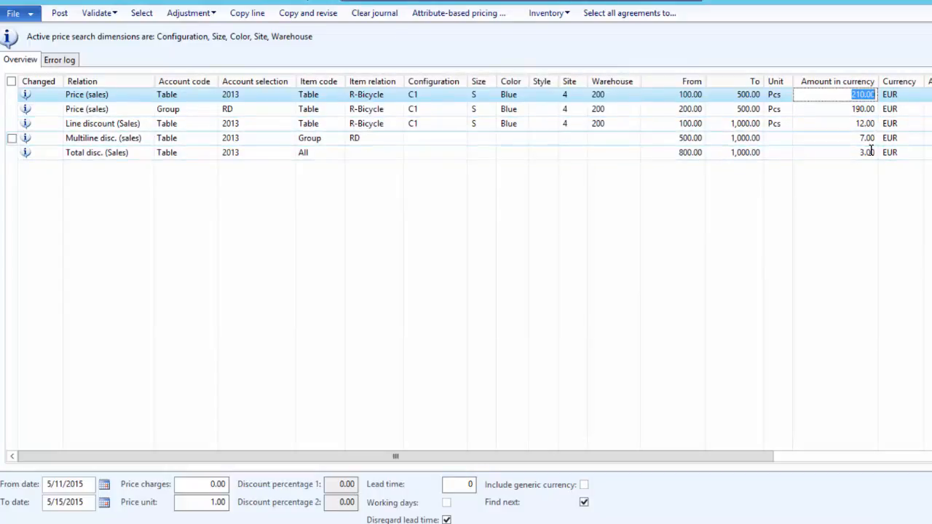
- Review the base price choices and the discount percentage fields offered for a price adjustment, without entering values
{"action": "left_click", "coordinate": [196, 16]}
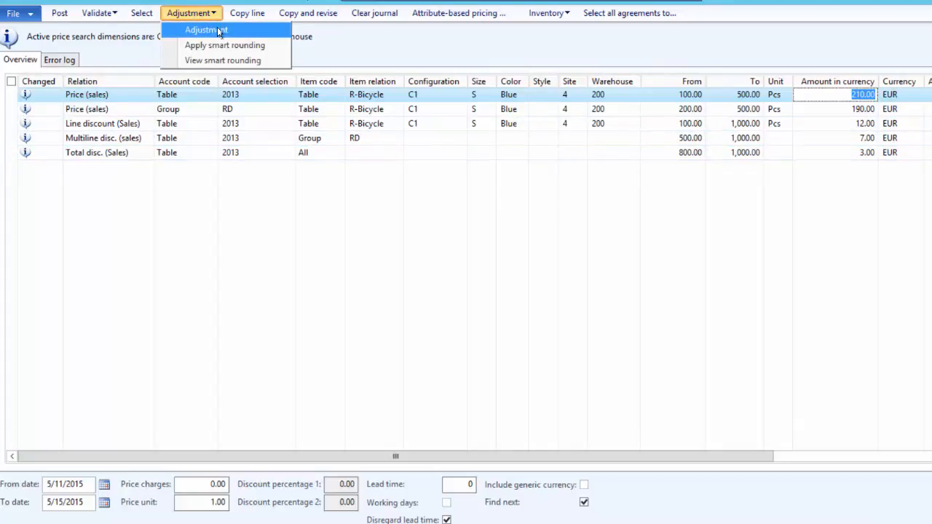
{"action": "left_click", "coordinate": [217, 29]}
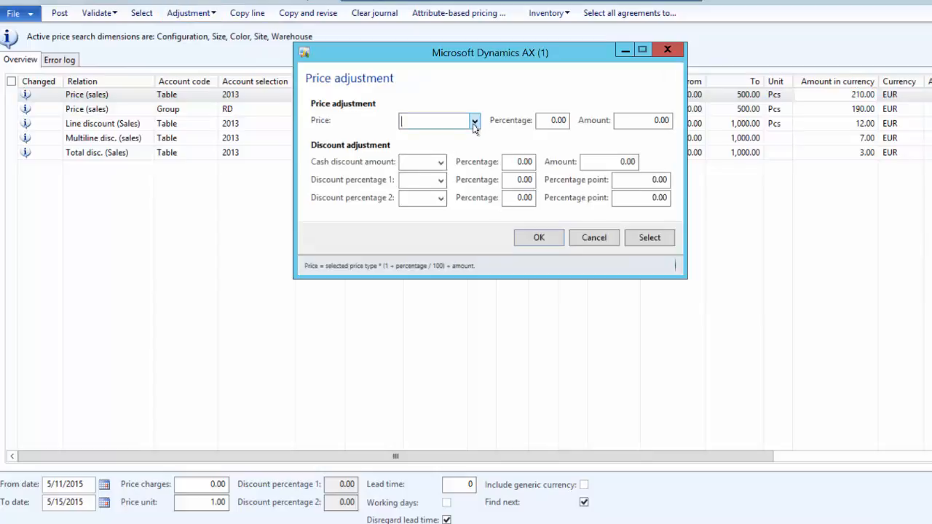
{"action": "left_click", "coordinate": [474, 122]}
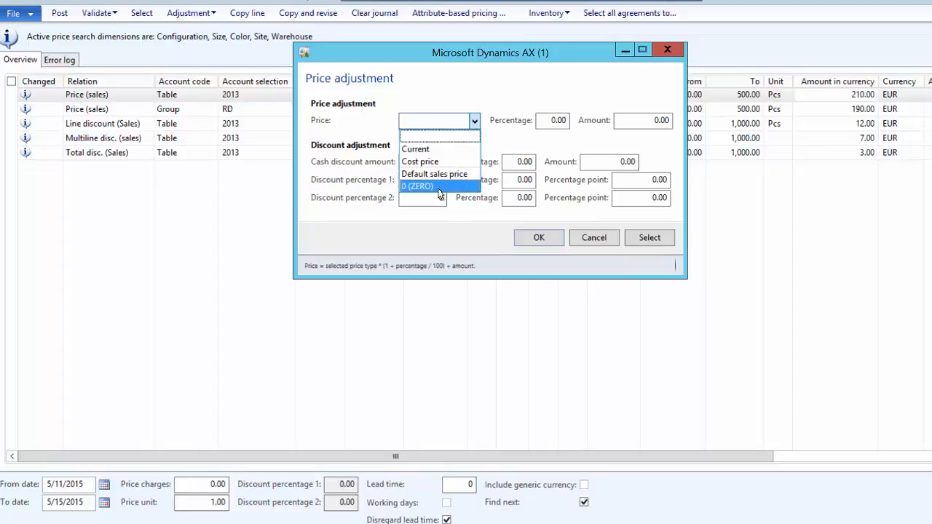
{"action": "left_click", "coordinate": [648, 124]}
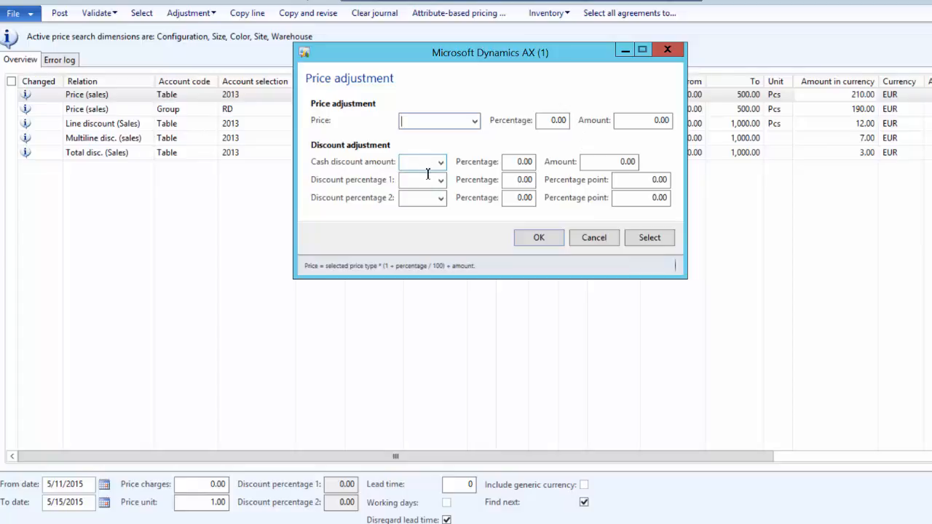
{"action": "left_click", "coordinate": [424, 196]}
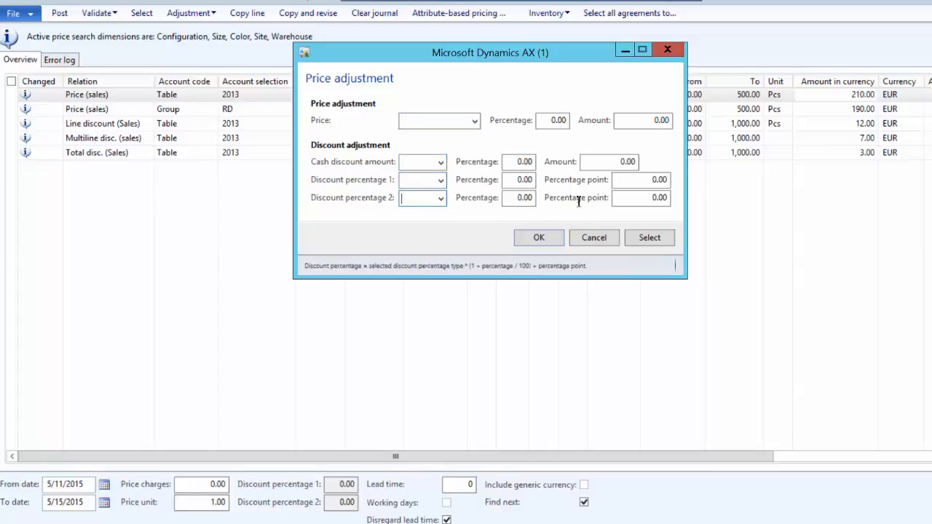
{"action": "left_click", "coordinate": [546, 239]}
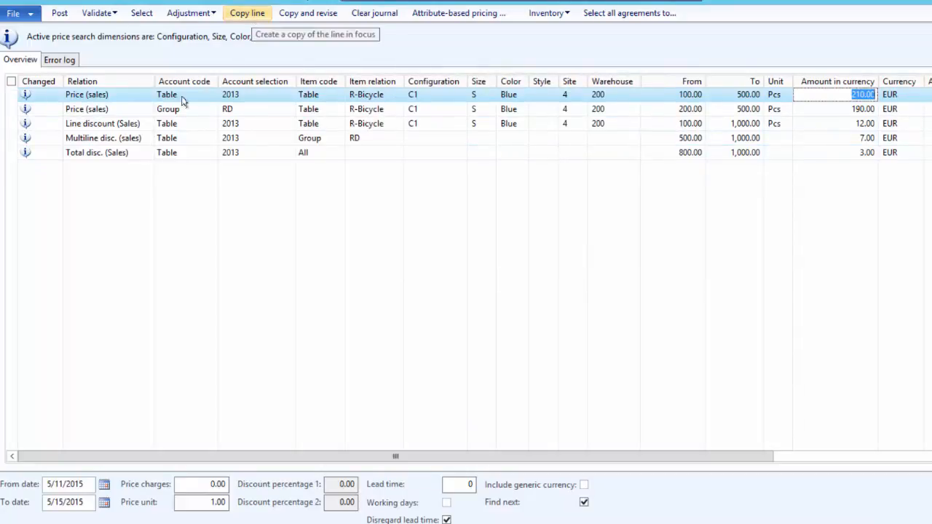
- Copy the total discount sales line and assign the copy to a different customer account
{"action": "left_click", "coordinate": [183, 153]}
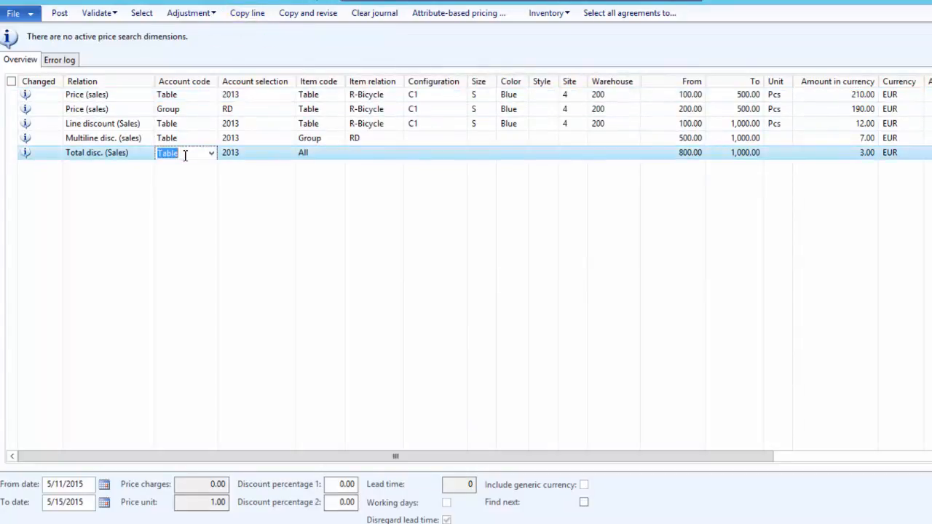
{"action": "left_click", "coordinate": [248, 13]}
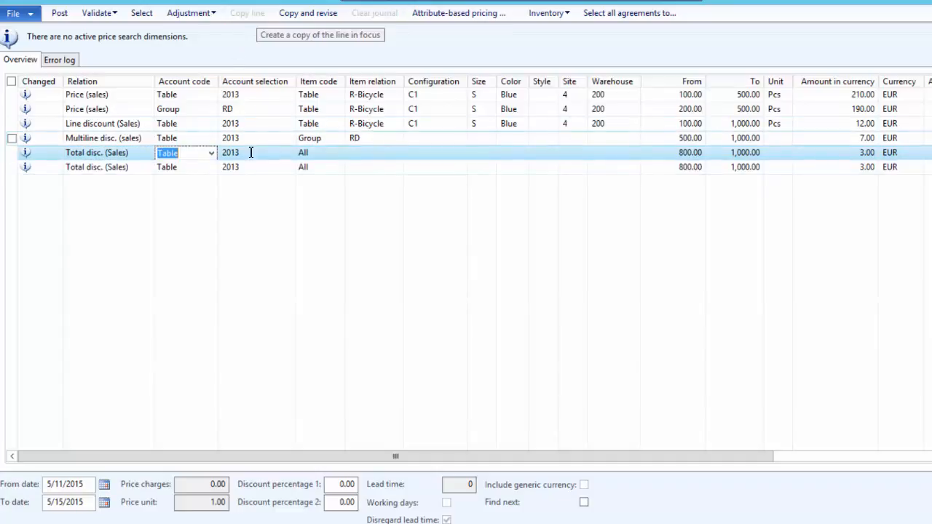
{"action": "left_click", "coordinate": [252, 168]}
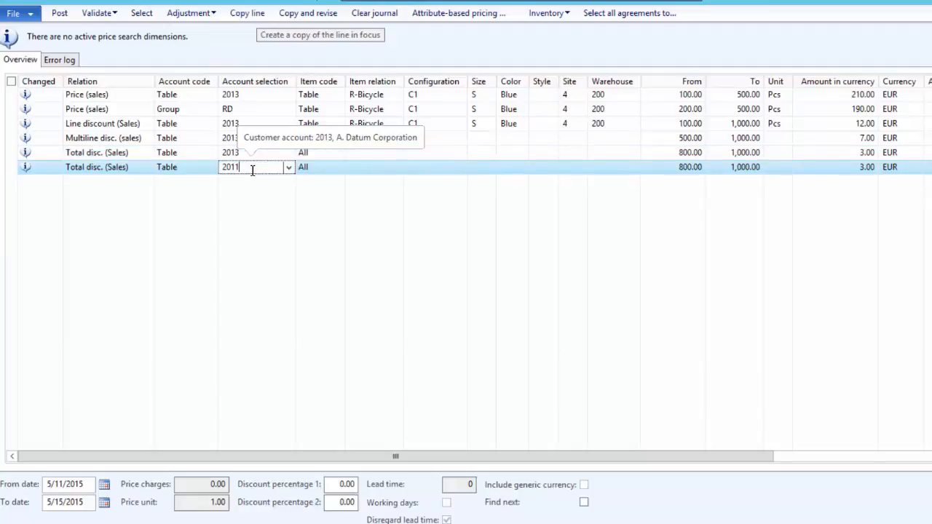
{"action": "key", "text": "Tab"}
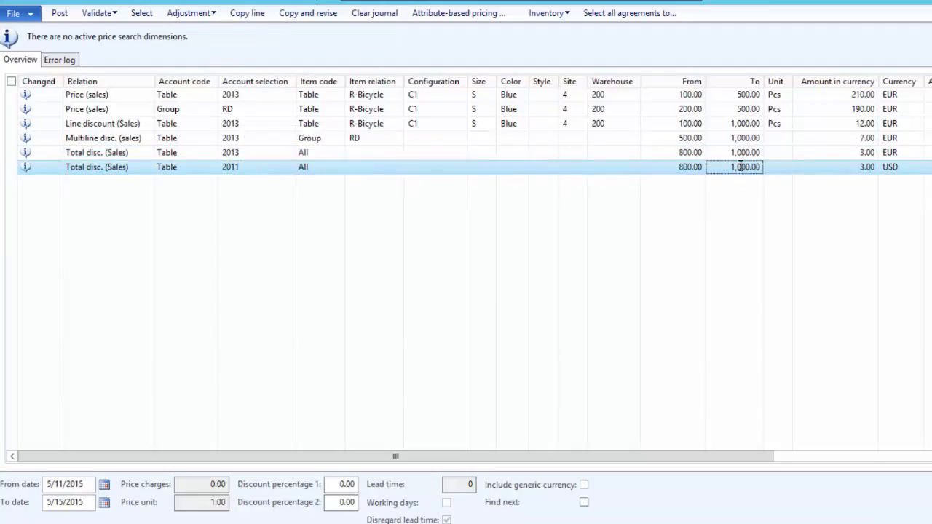
{"action": "left_click", "coordinate": [740, 168]}
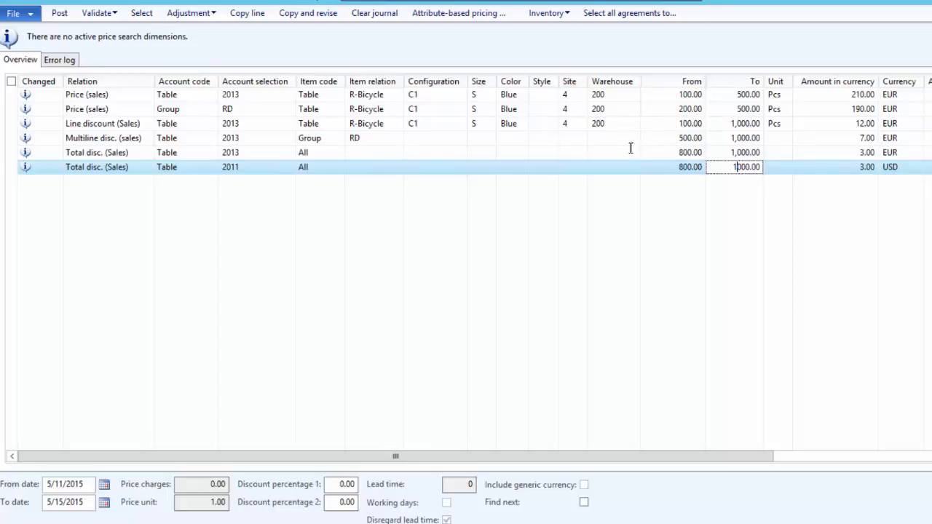
- Delete all journal lines except the R-Bicycle sales price line with account code Table
{"action": "left_click", "coordinate": [264, 167]}
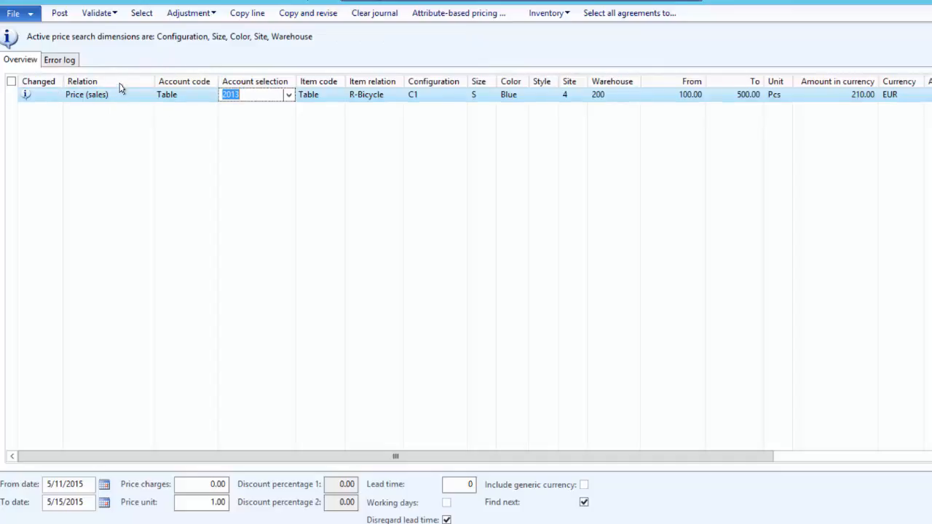
{"action": "left_click", "coordinate": [251, 94]}
- Copy and revise the remaining line into a Price (sales) agreement with account code All and a blank account relation
{"action": "left_click", "coordinate": [323, 14]}
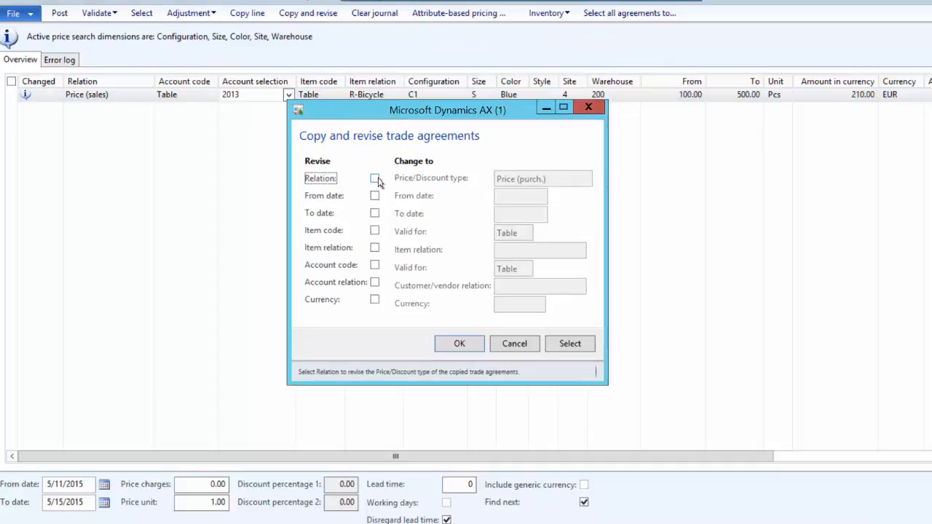
{"action": "left_click", "coordinate": [375, 178]}
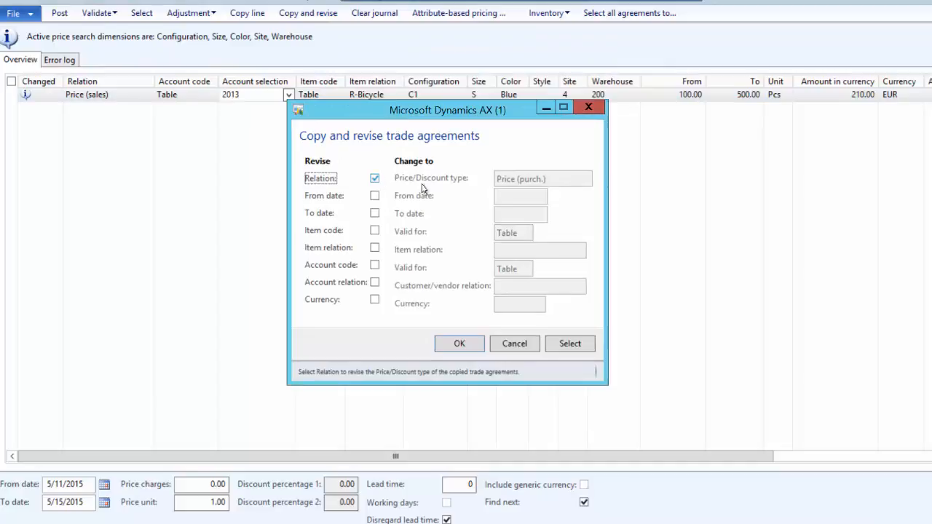
{"action": "left_click", "coordinate": [587, 179]}
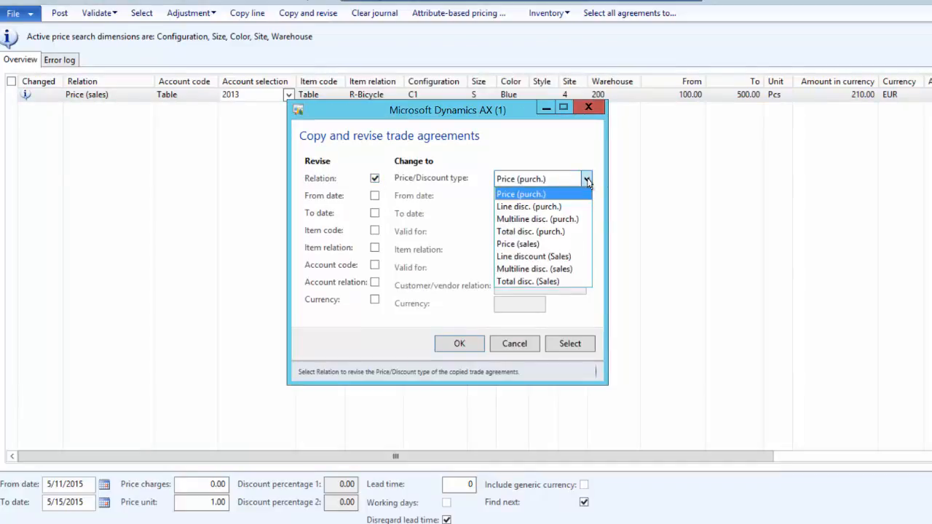
{"action": "left_click", "coordinate": [539, 245]}
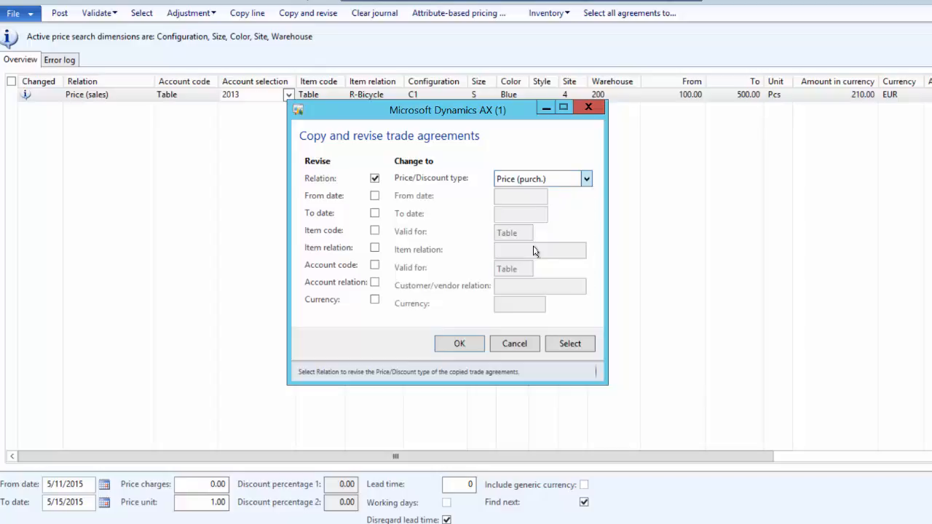
{"action": "left_click", "coordinate": [376, 266]}
{"action": "left_click", "coordinate": [375, 284]}
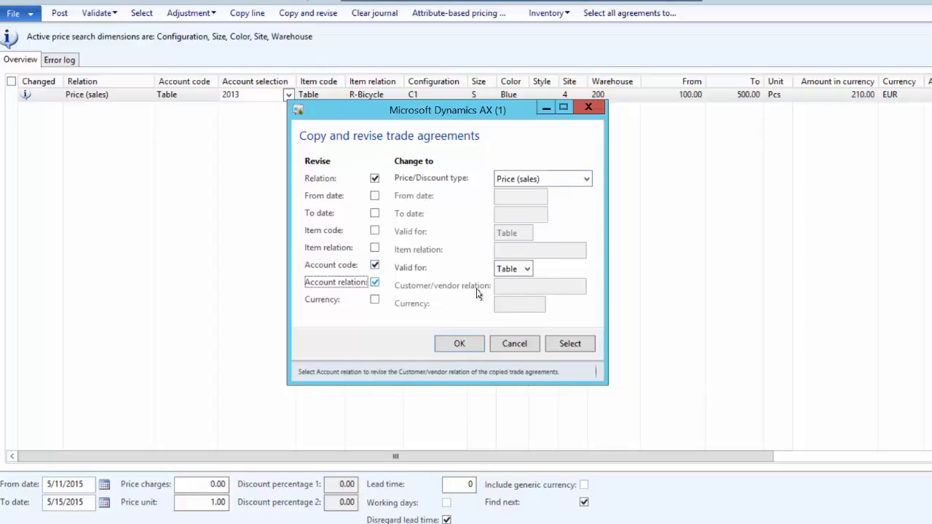
{"action": "left_click", "coordinate": [527, 269]}
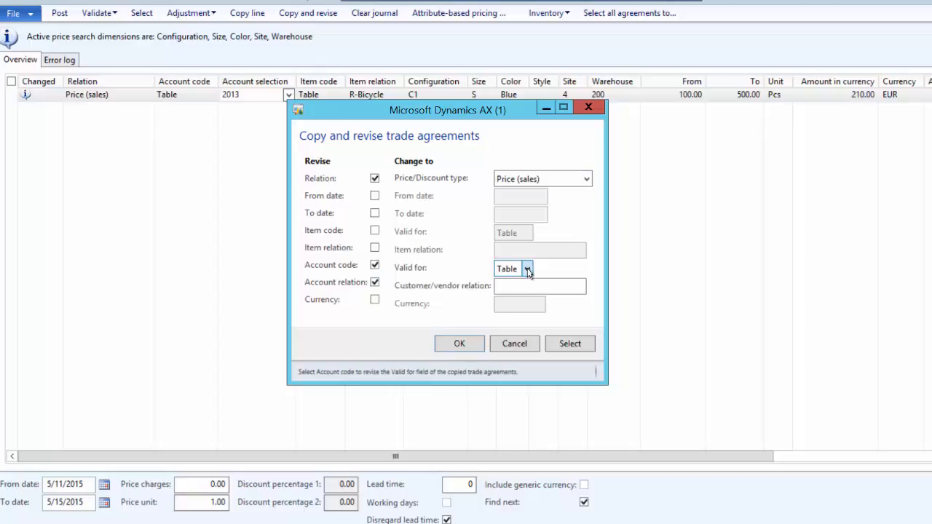
{"action": "left_click", "coordinate": [519, 309]}
{"action": "left_click", "coordinate": [464, 345]}
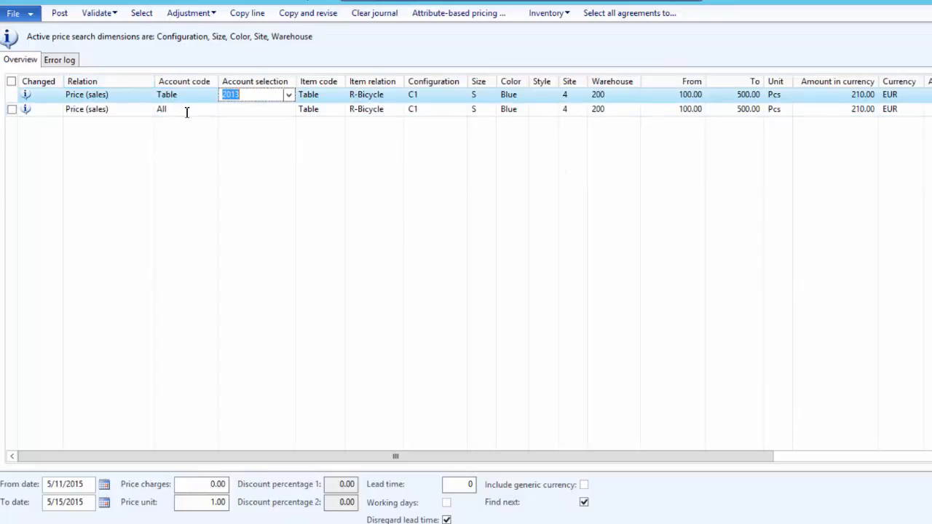
{"action": "left_click", "coordinate": [187, 111]}
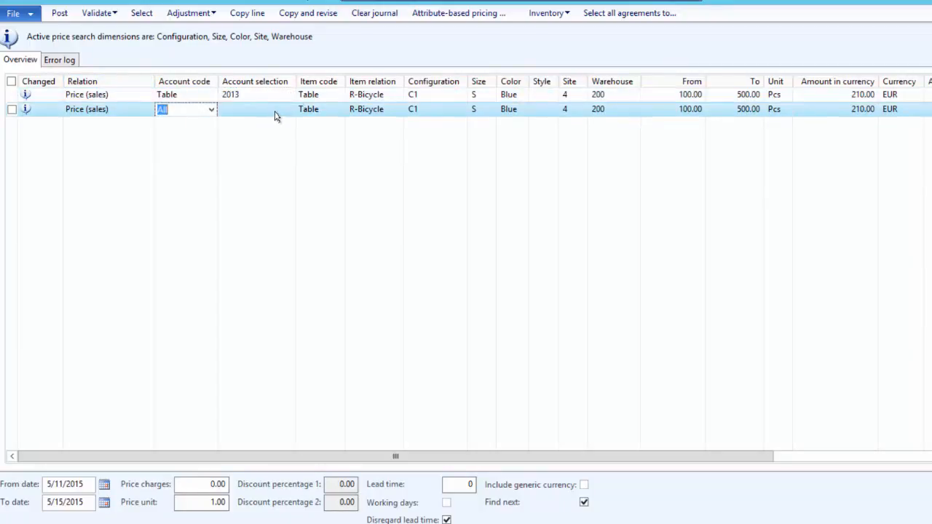
{"action": "left_click", "coordinate": [196, 111]}
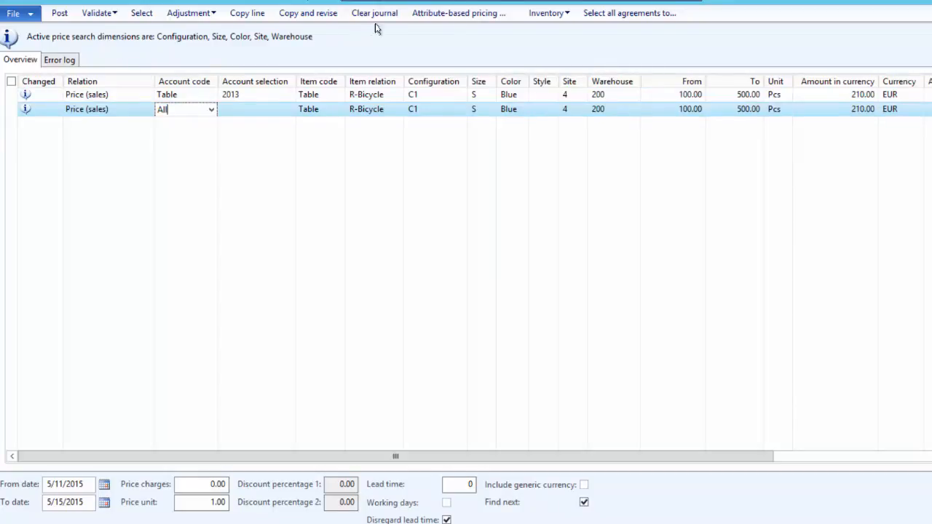
- Clear all lines from the price adjustment journal and close the journal windows to return to the sales order's trade agreements
{"action": "left_click", "coordinate": [13, 81]}
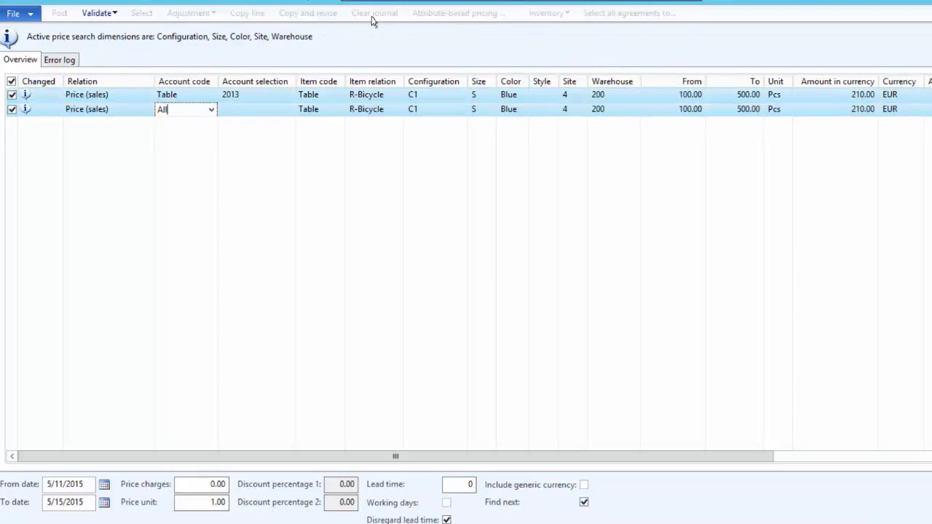
{"action": "left_click", "coordinate": [12, 109]}
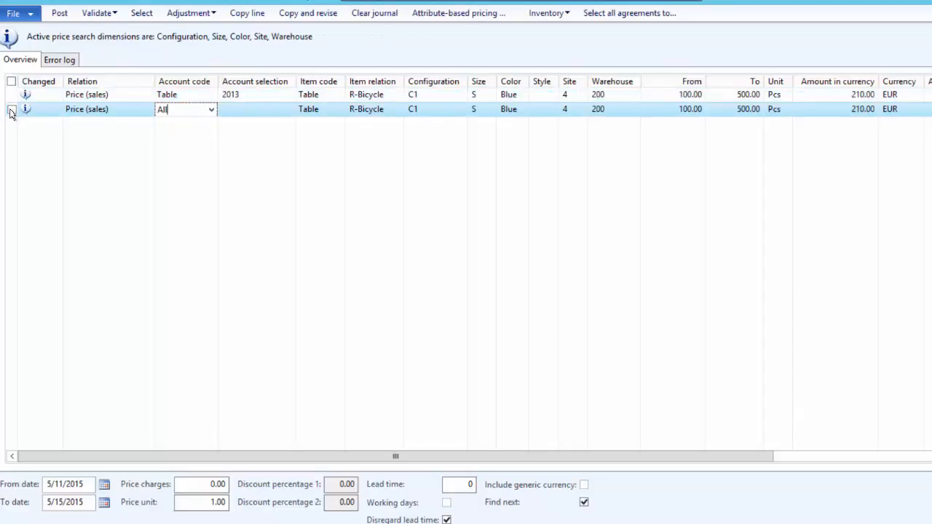
{"action": "left_click", "coordinate": [371, 15]}
{"action": "left_click", "coordinate": [331, 145]}
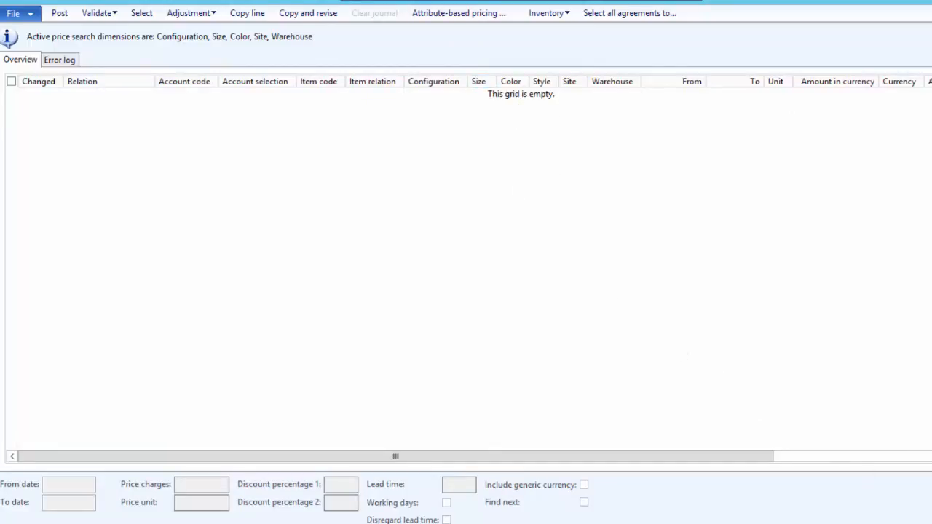
{"action": "key", "text": "Escape"}
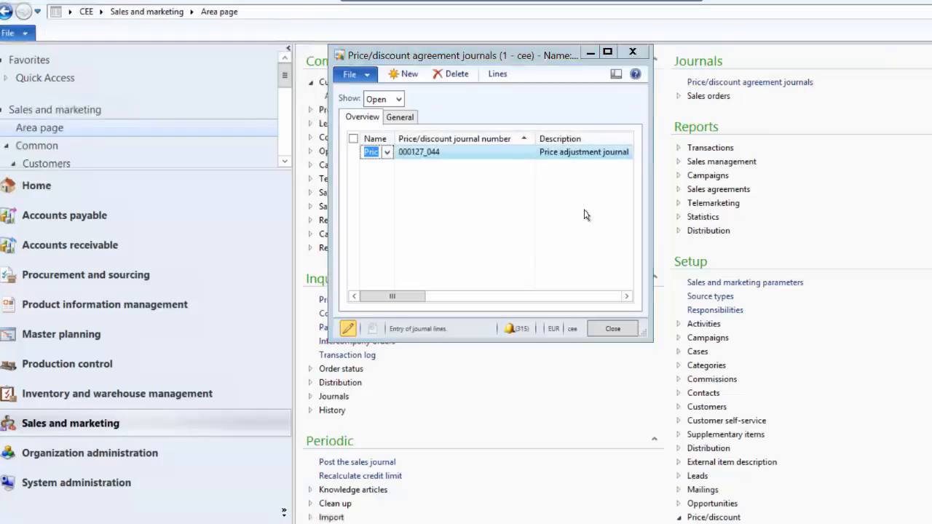
{"action": "left_click", "coordinate": [614, 329]}
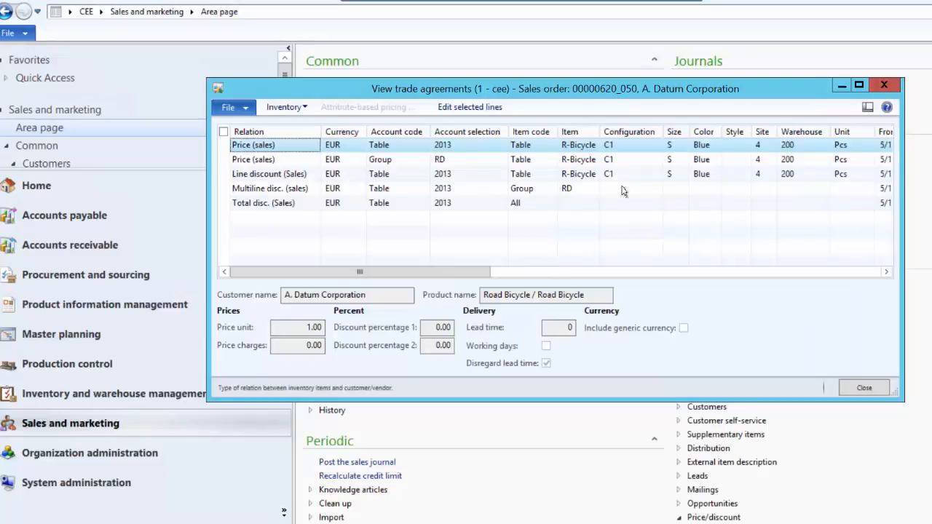
- Bring all of the sales order's trade agreements into a new Pric journal for editing, leaving the description blank
{"action": "left_click", "coordinate": [223, 133]}
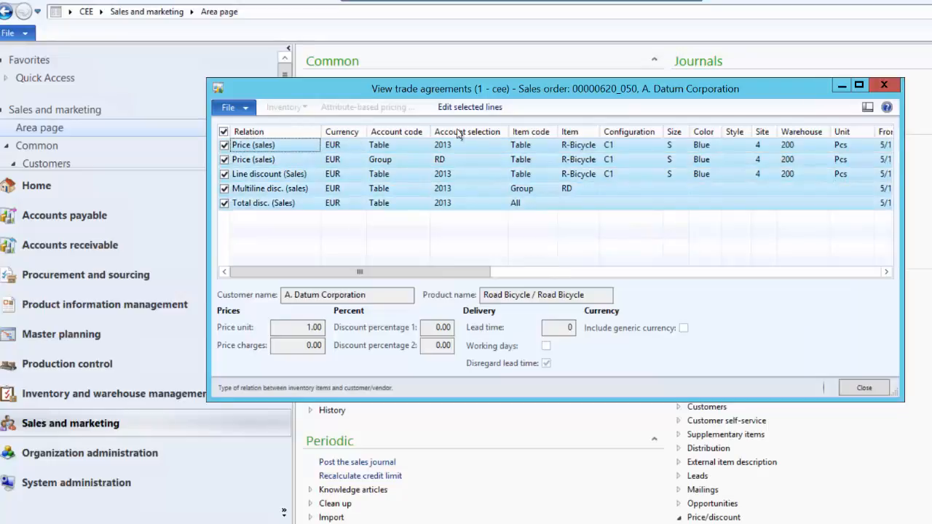
{"action": "left_click", "coordinate": [470, 107]}
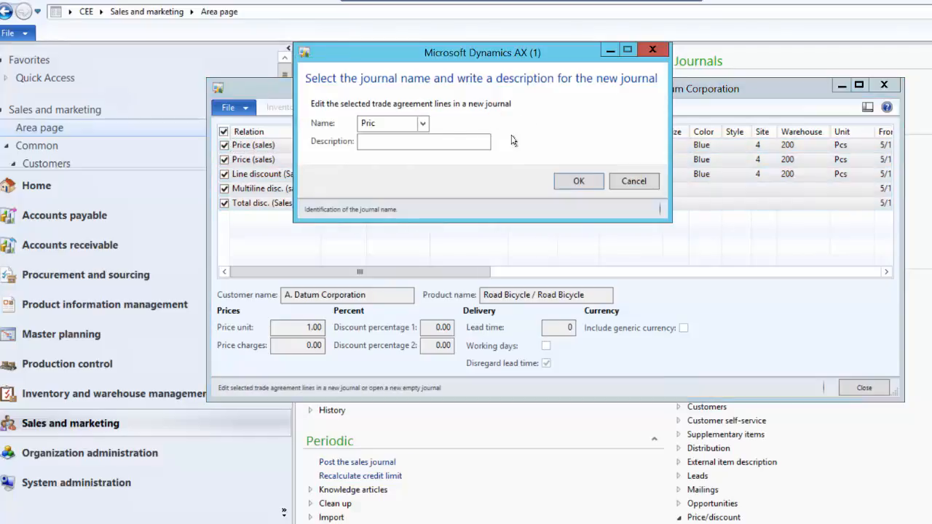
{"action": "left_click", "coordinate": [582, 186]}
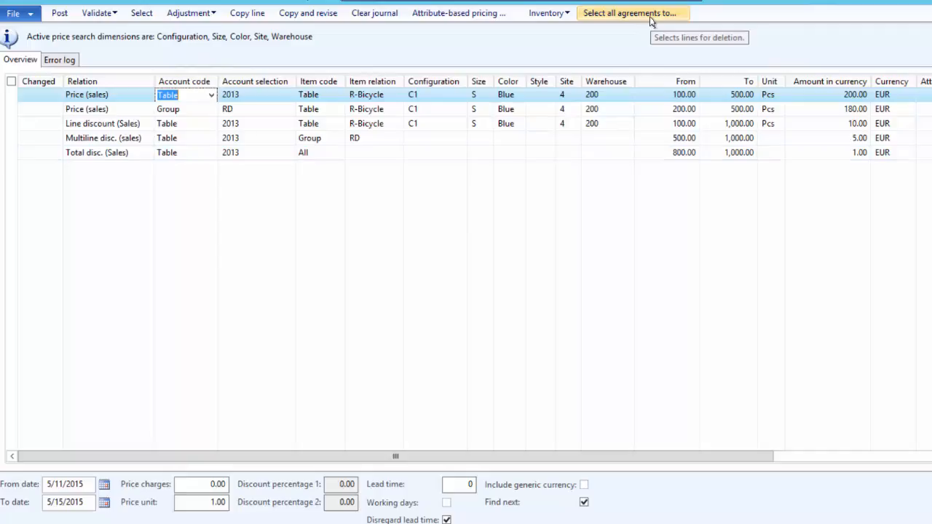
- Mark all agreements in the new journal for deletion and post the journal
{"action": "left_click", "coordinate": [651, 16]}
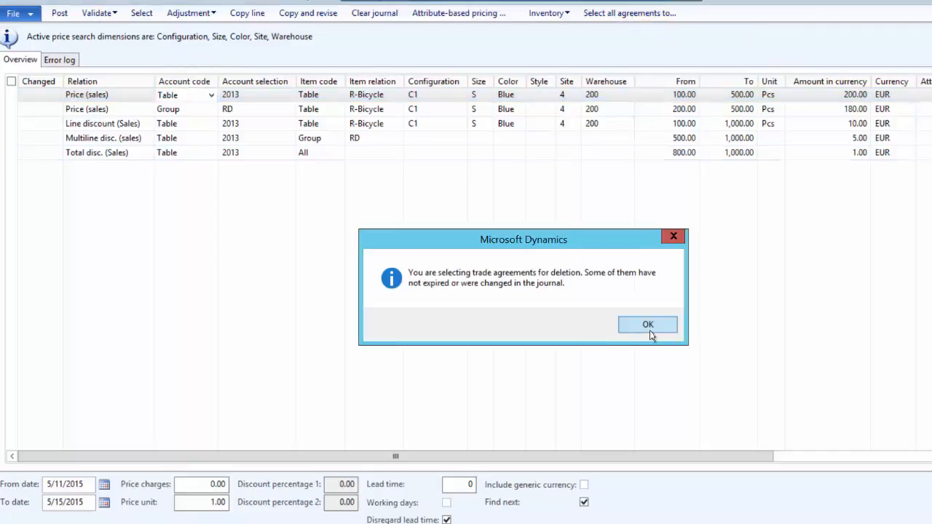
{"action": "left_click", "coordinate": [648, 325]}
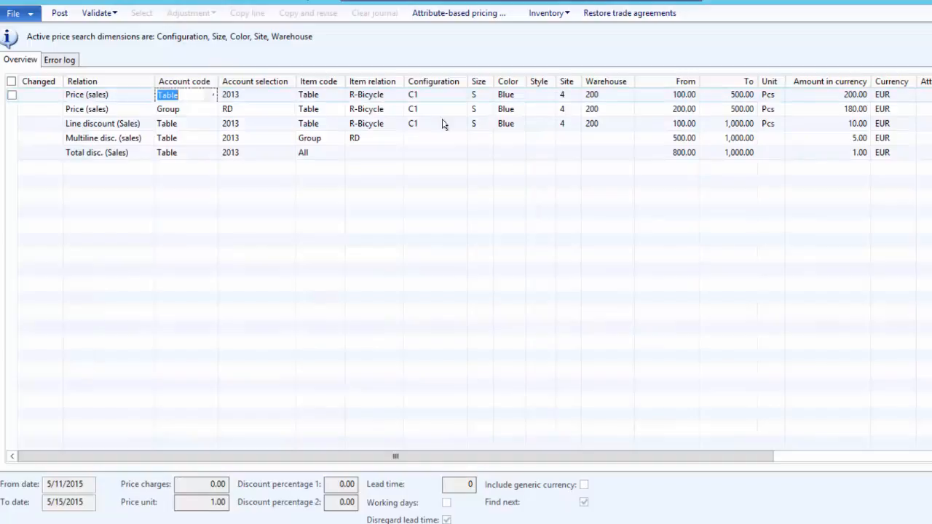
{"action": "left_click", "coordinate": [64, 12]}
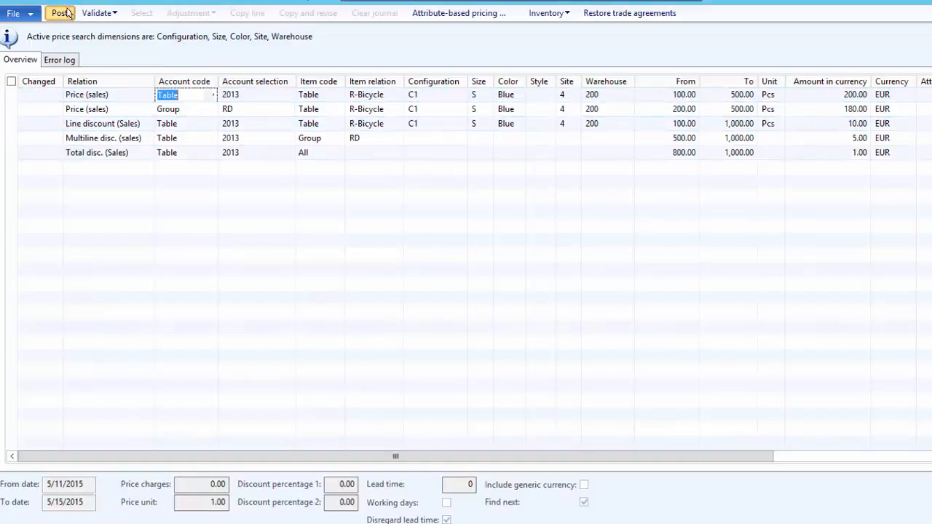
{"action": "left_click", "coordinate": [603, 245]}
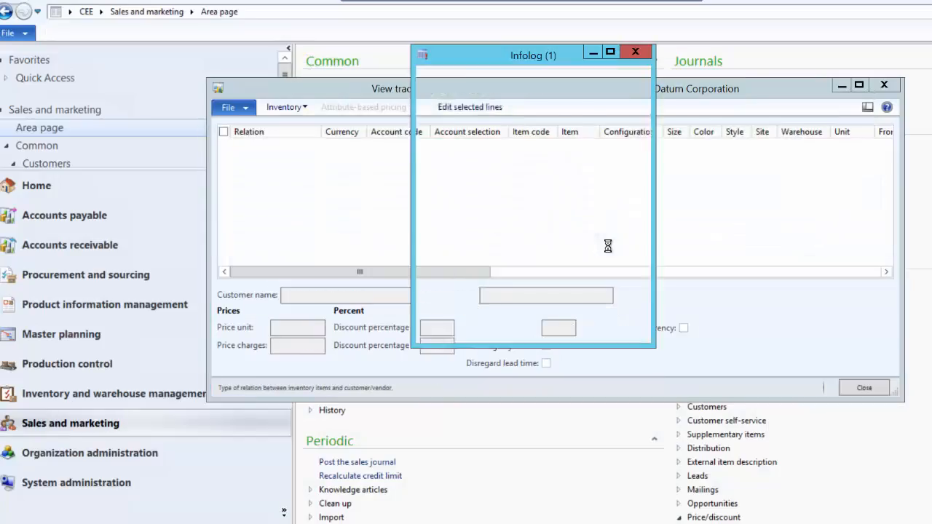
{"action": "left_click", "coordinate": [620, 326]}
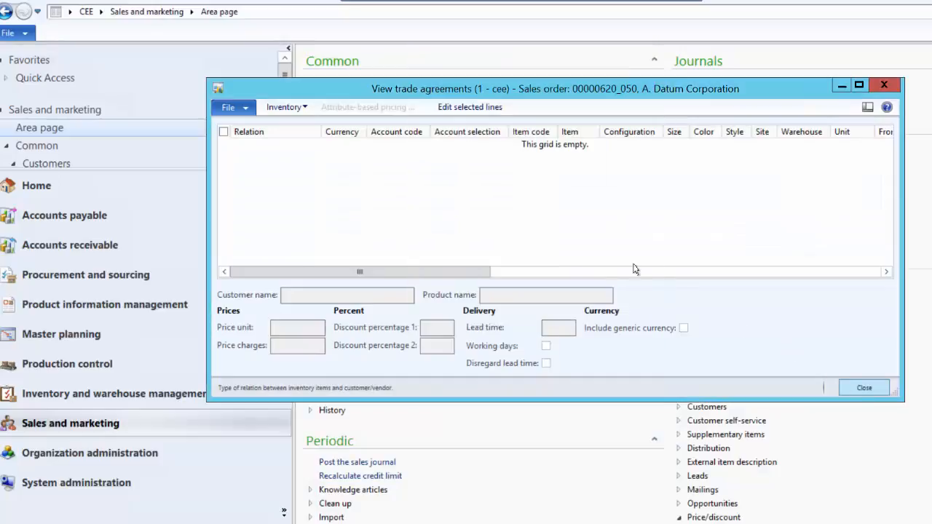
- Return to the A. Datum sales order and reopen its trade agreements to check the deletion
{"action": "left_click", "coordinate": [863, 388]}
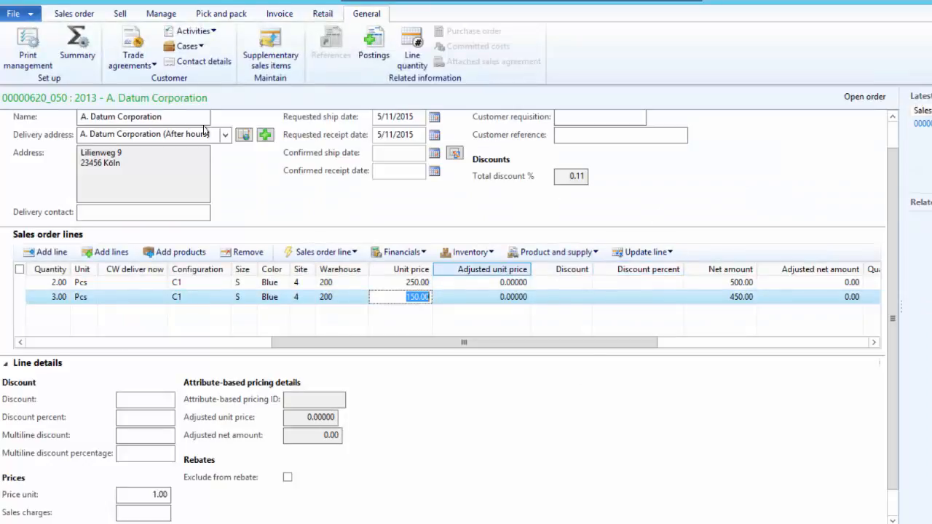
{"action": "left_click", "coordinate": [133, 58]}
{"action": "left_click", "coordinate": [156, 80]}
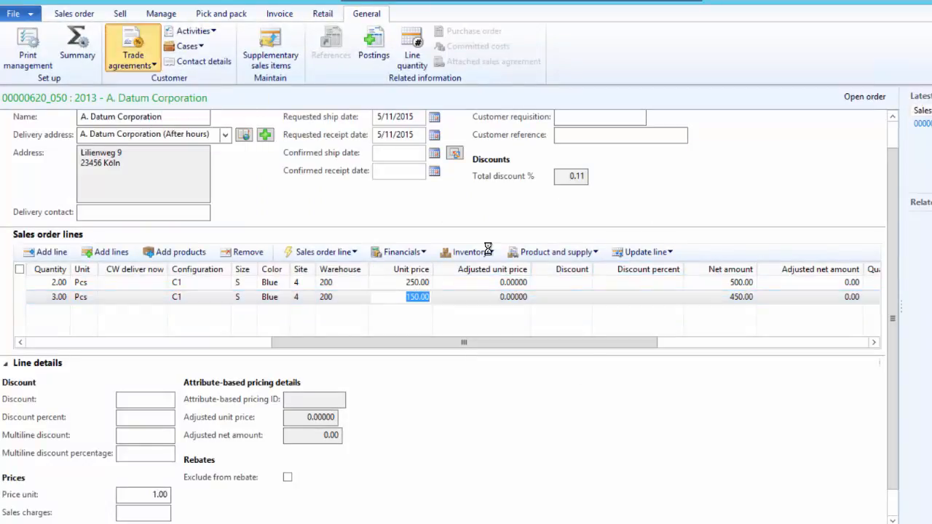